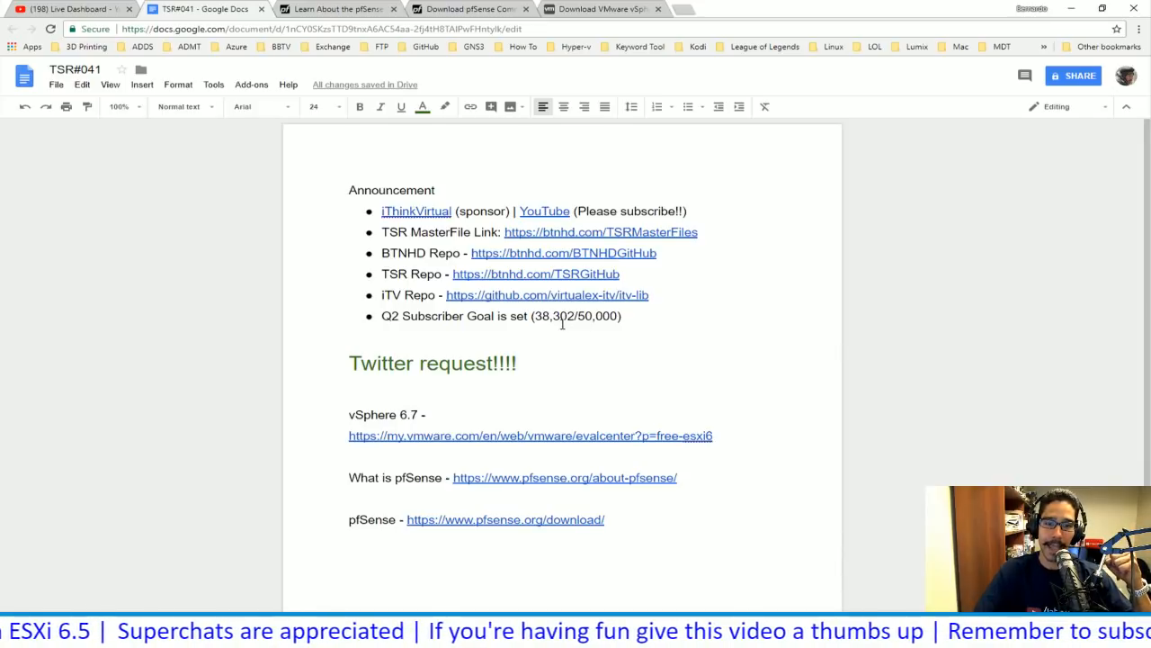
- Highlight the 'Twitter request!!!!' heading, step through its vSphere and pfSense link lines, then bring up the pfSense download page
scroll(540, 342, down, 1)
drag(536, 306, 346, 300)
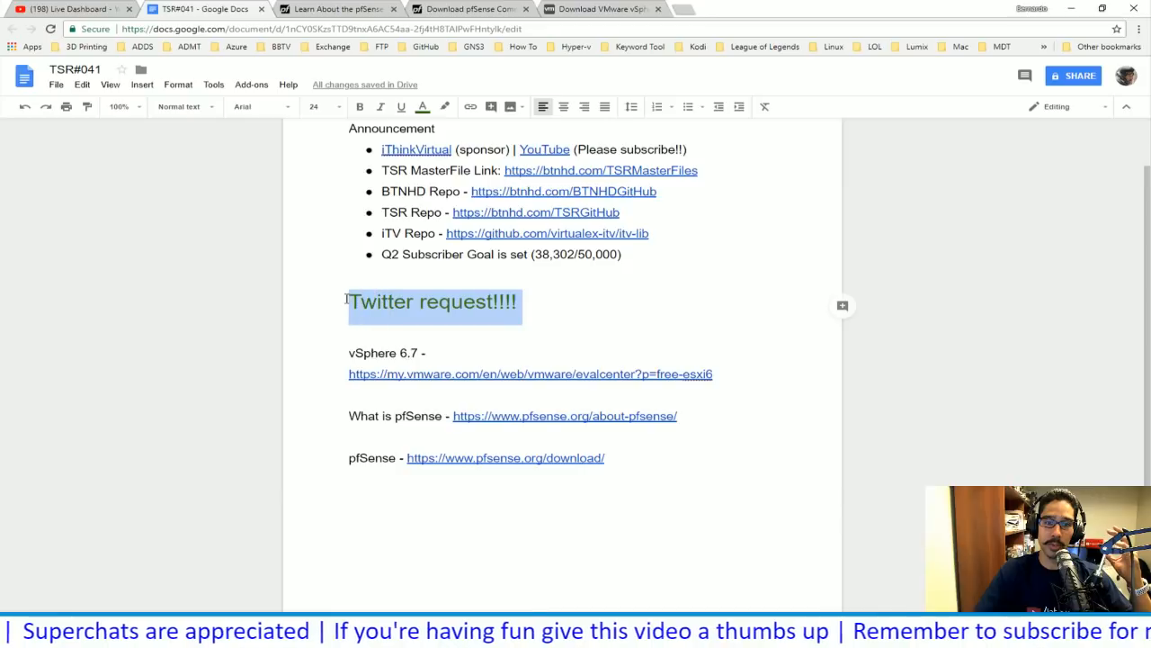
click(450, 354)
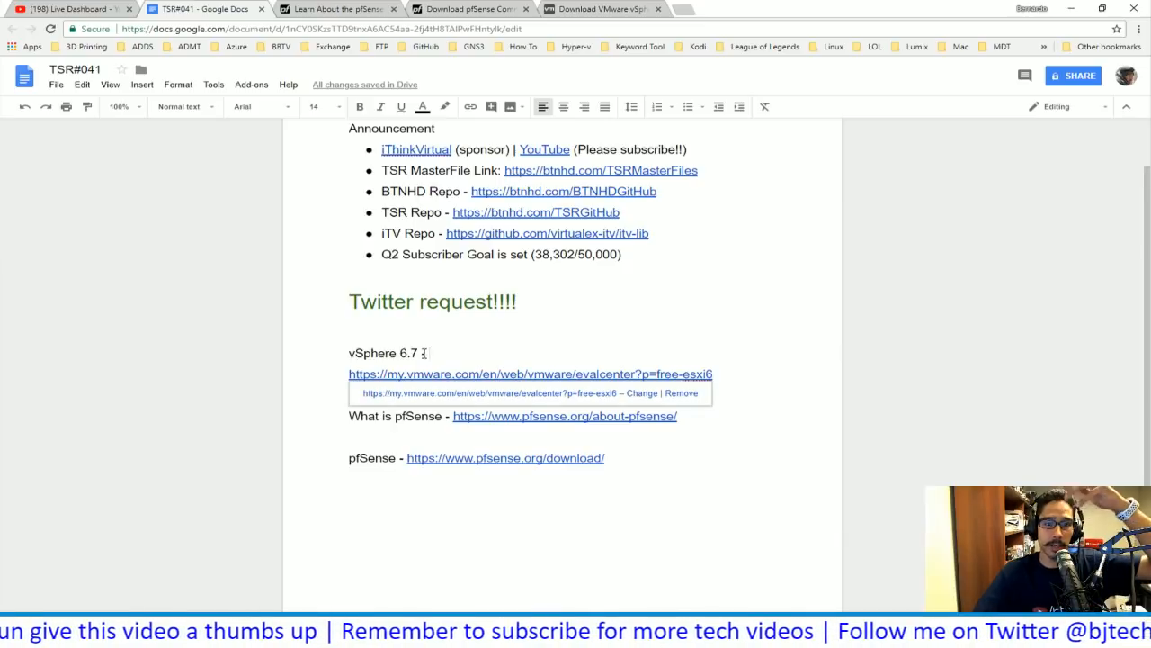
click(419, 418)
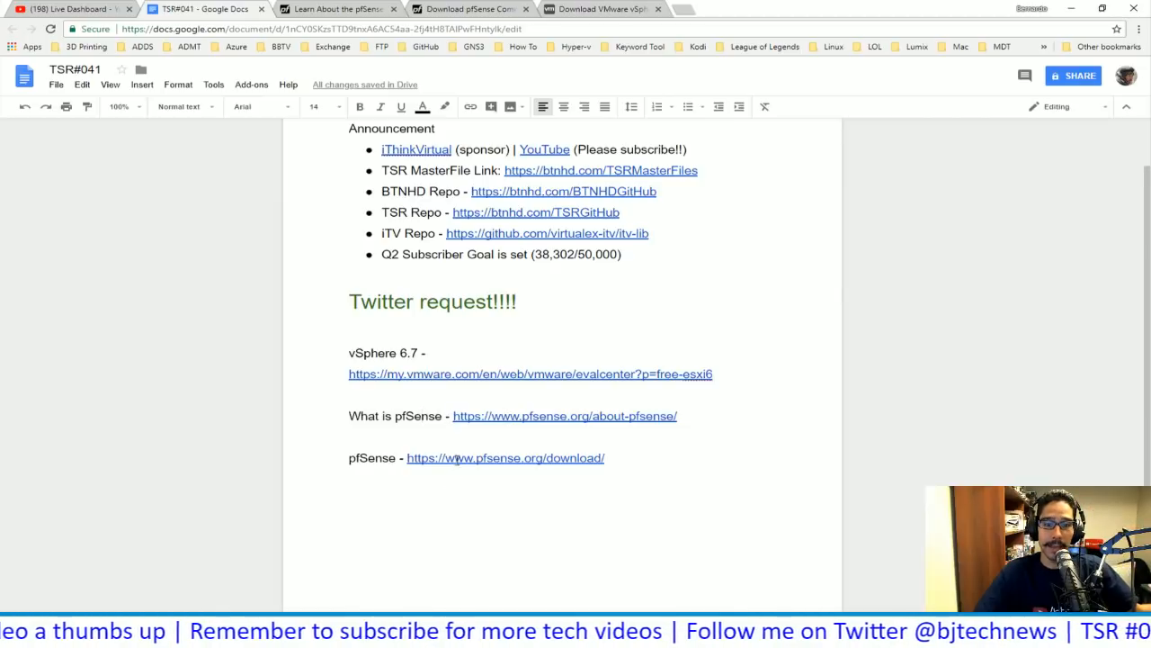
click(369, 458)
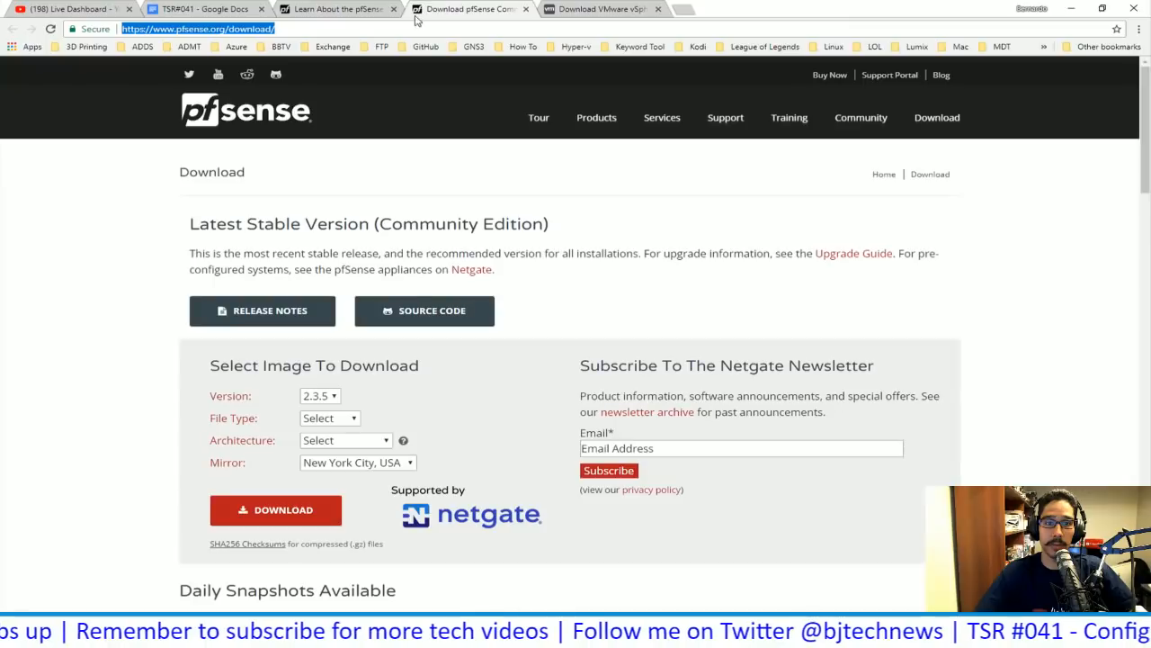
click(423, 9)
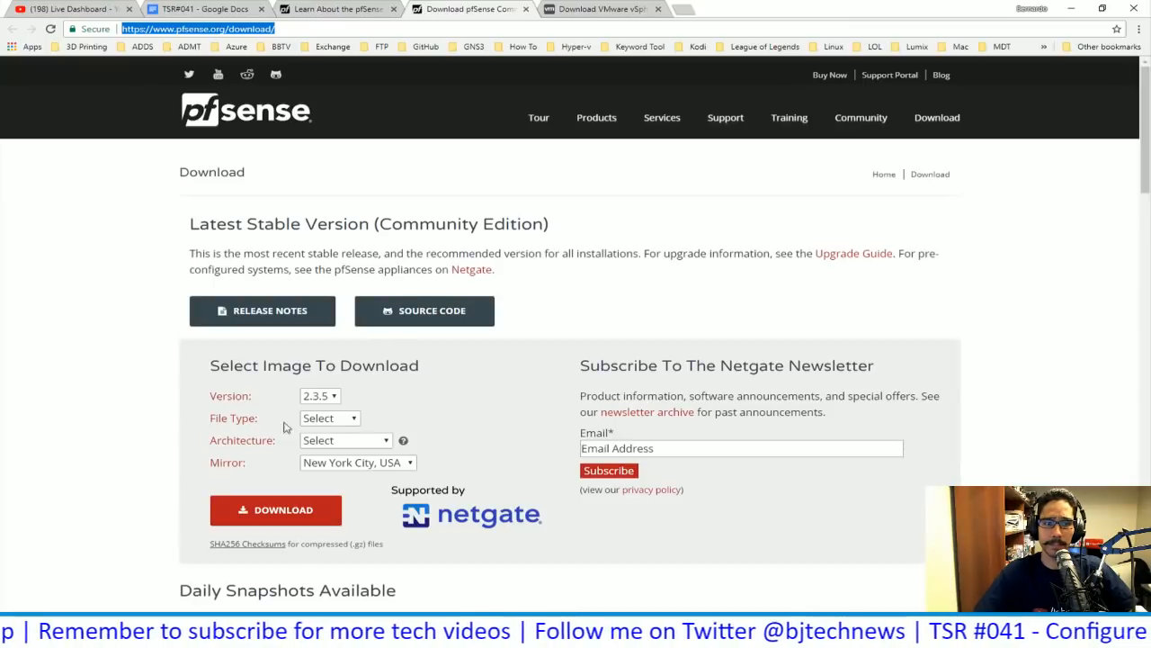
- Preview the pfSense 2.4.3 download with the AMD64 (64-bit) architecture
click(353, 420)
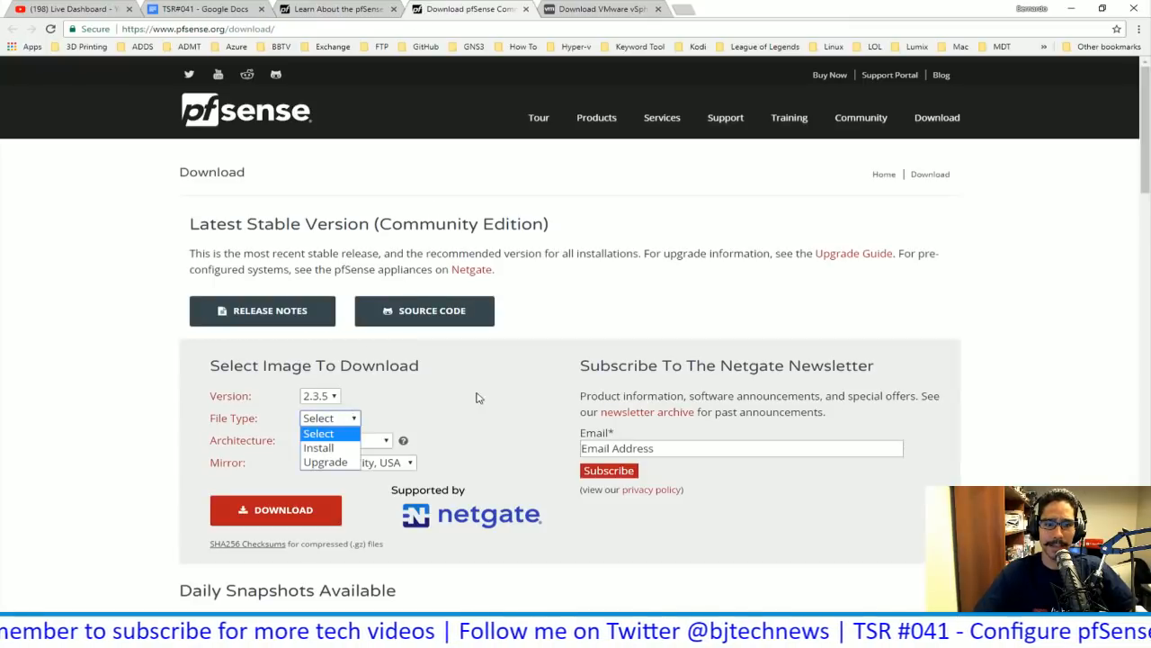
click(322, 396)
click(333, 397)
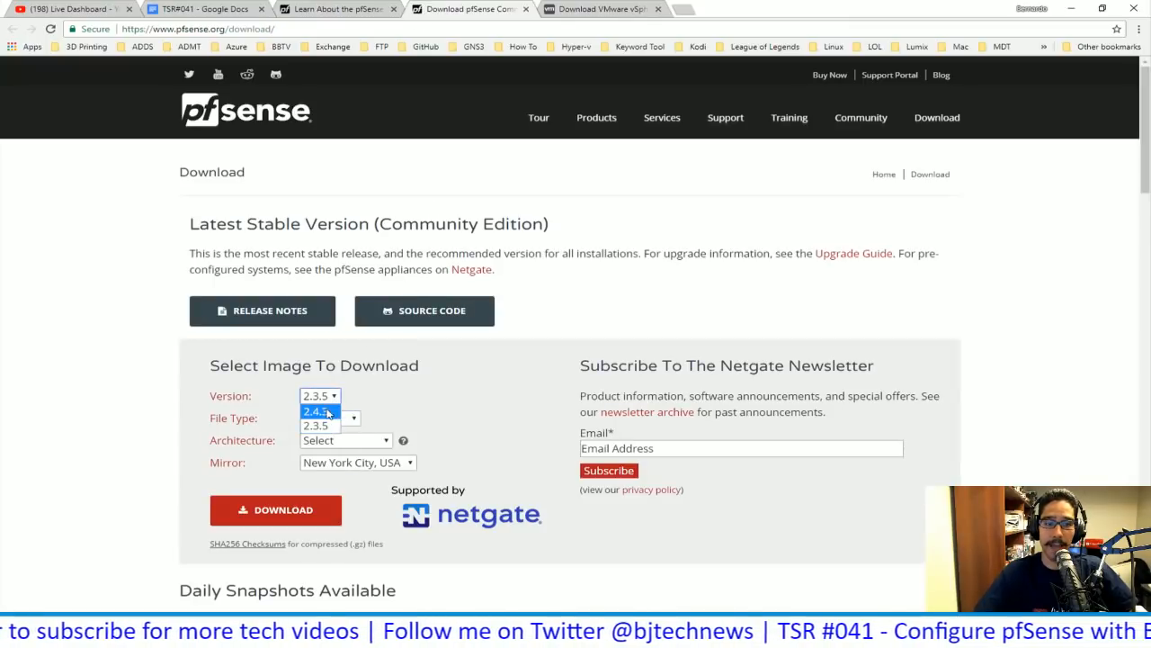
click(327, 413)
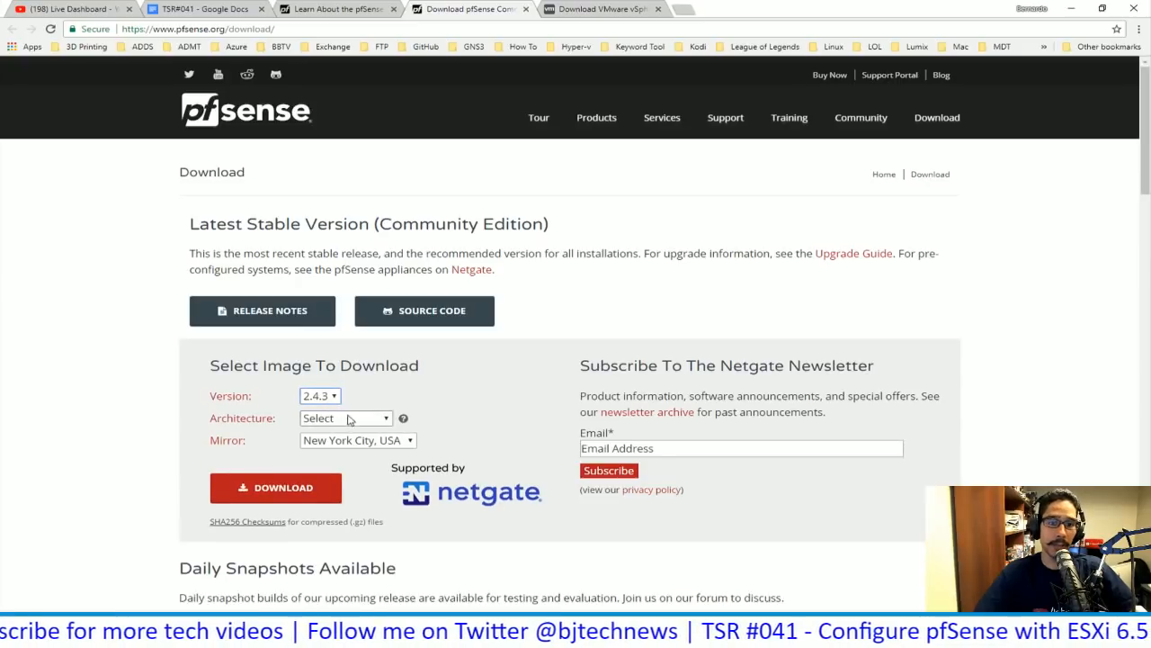
click(352, 418)
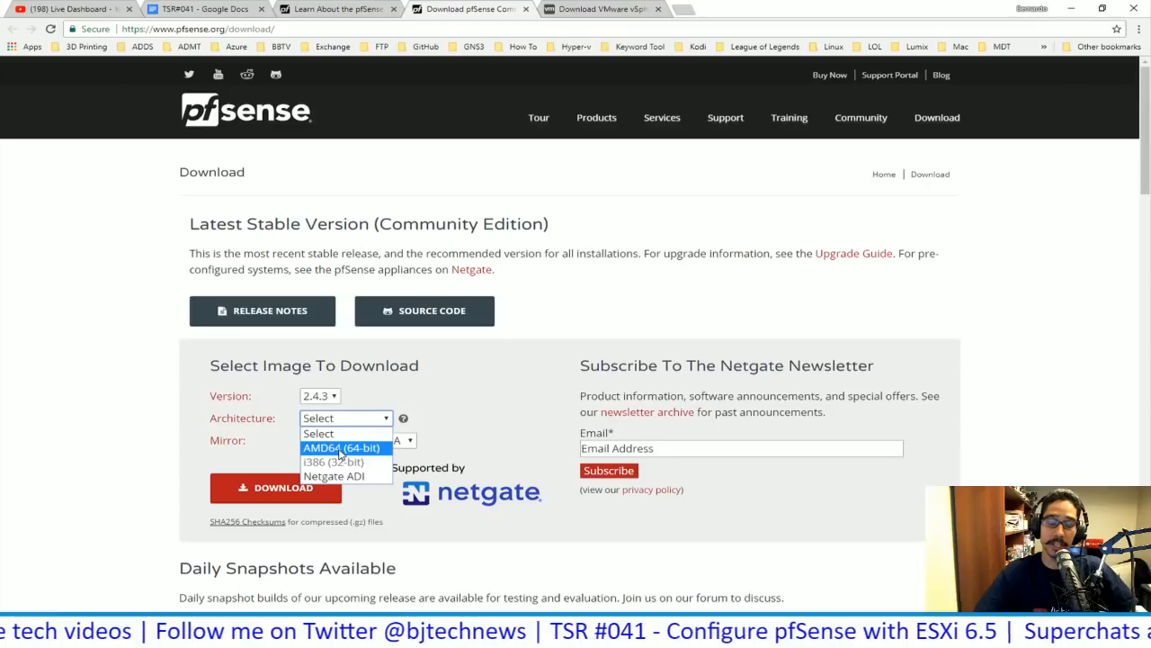
click(344, 448)
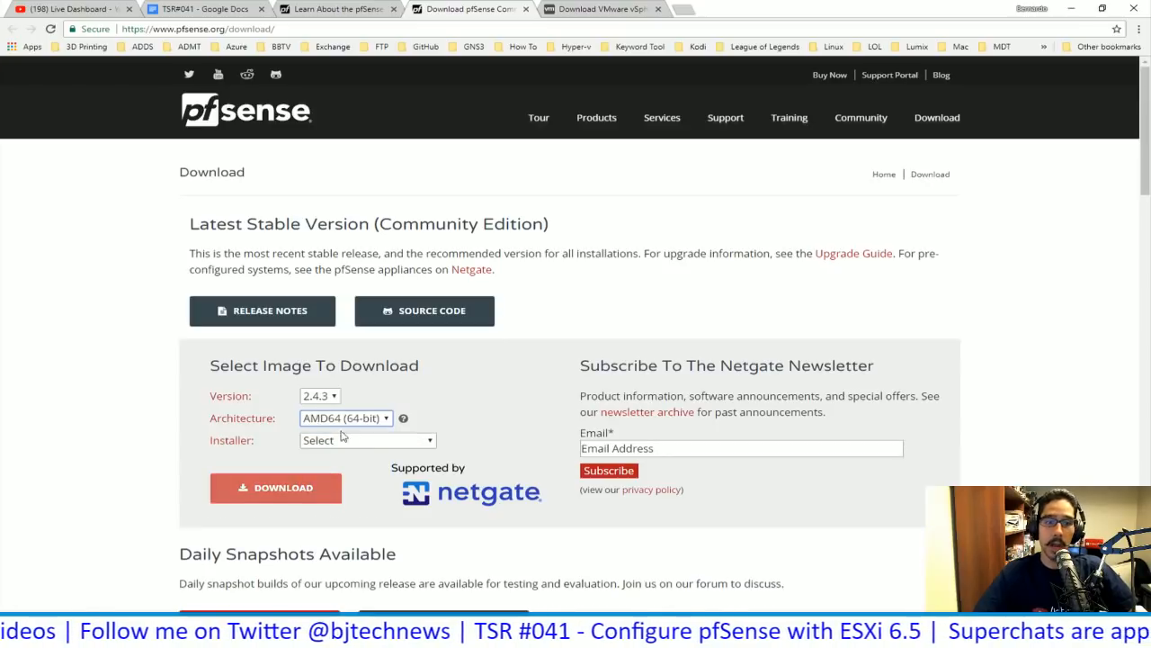
- Check the installer and file type options, revert to version 2.3.5, and close the download page
click(350, 441)
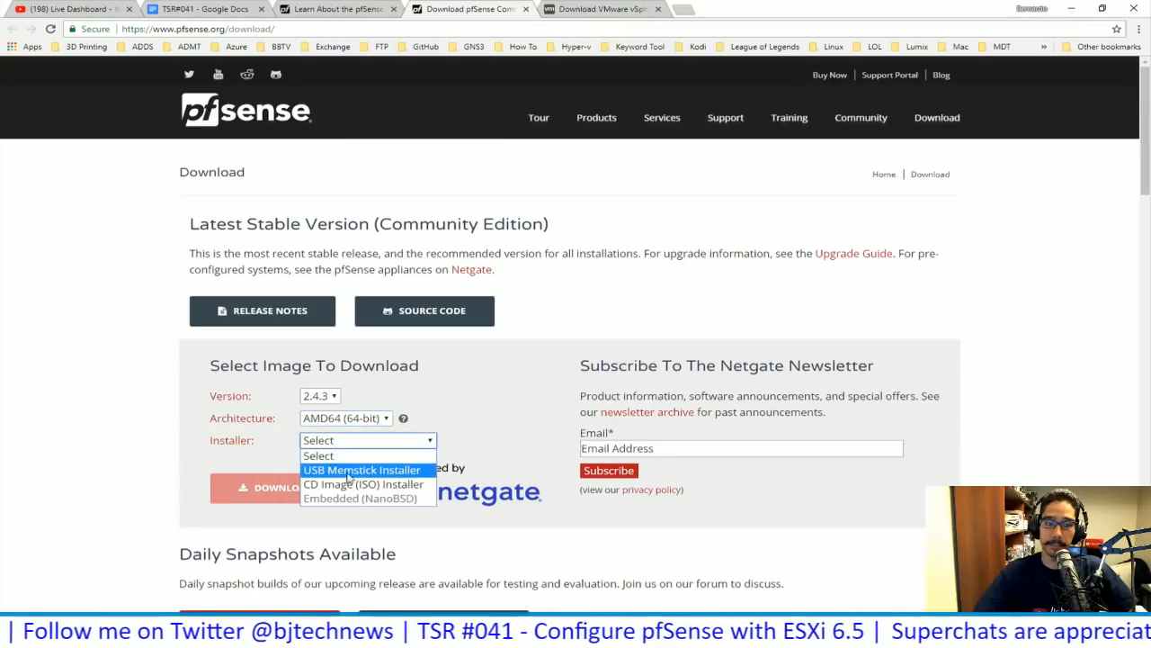
click(401, 405)
click(320, 396)
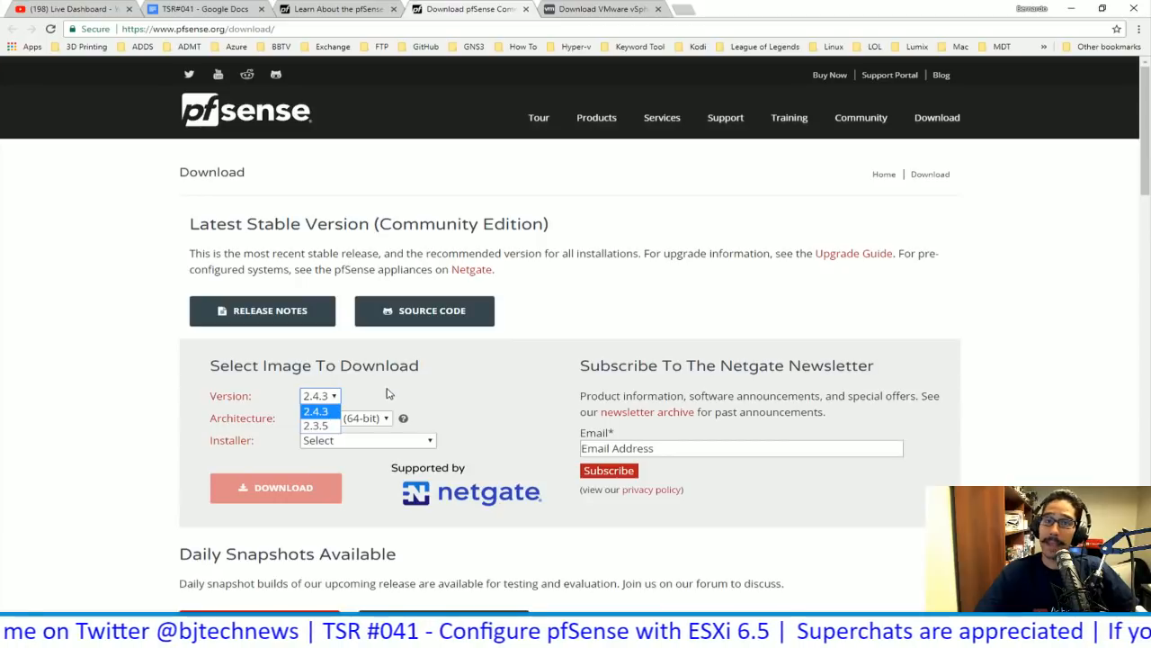
click(314, 425)
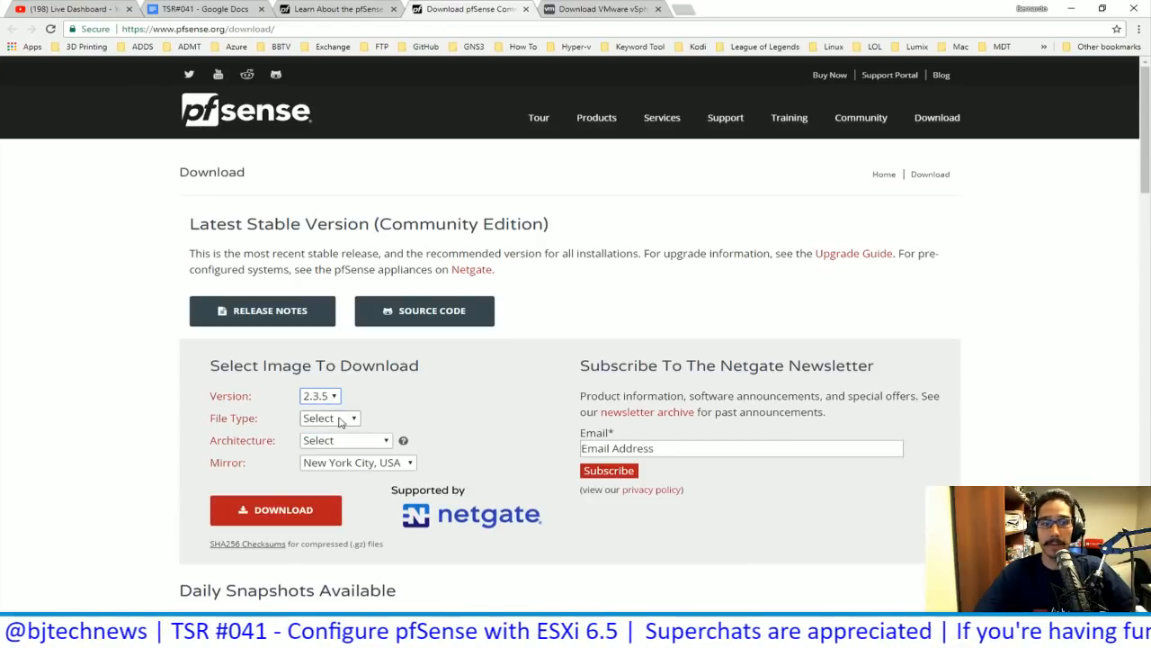
click(340, 418)
click(383, 420)
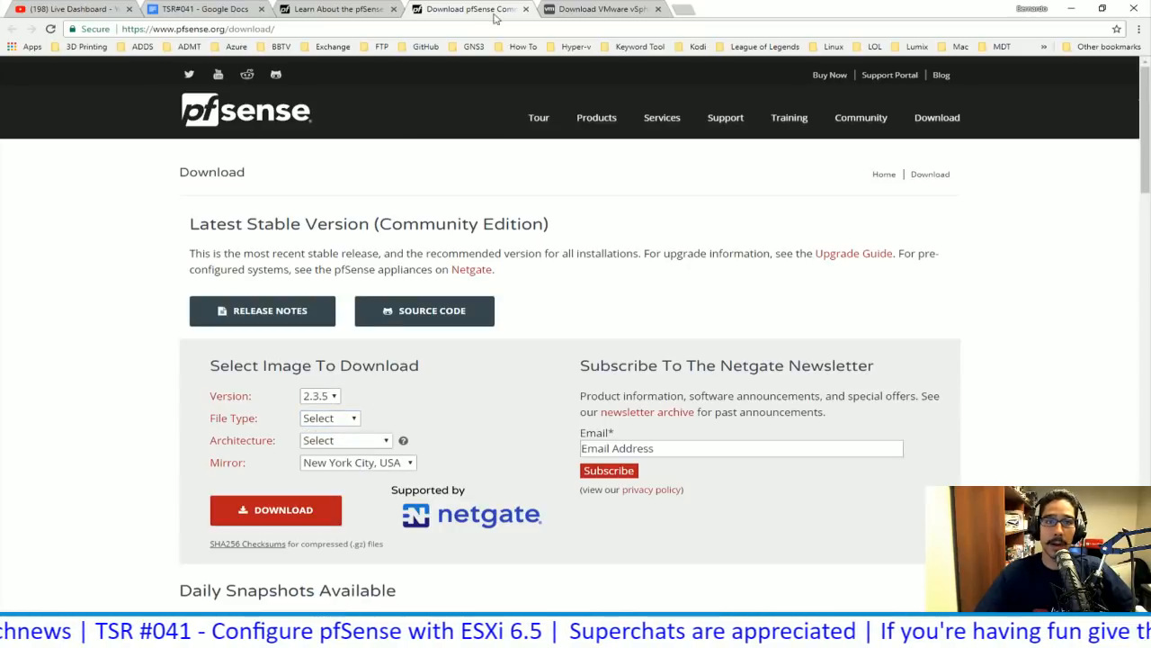
click(526, 9)
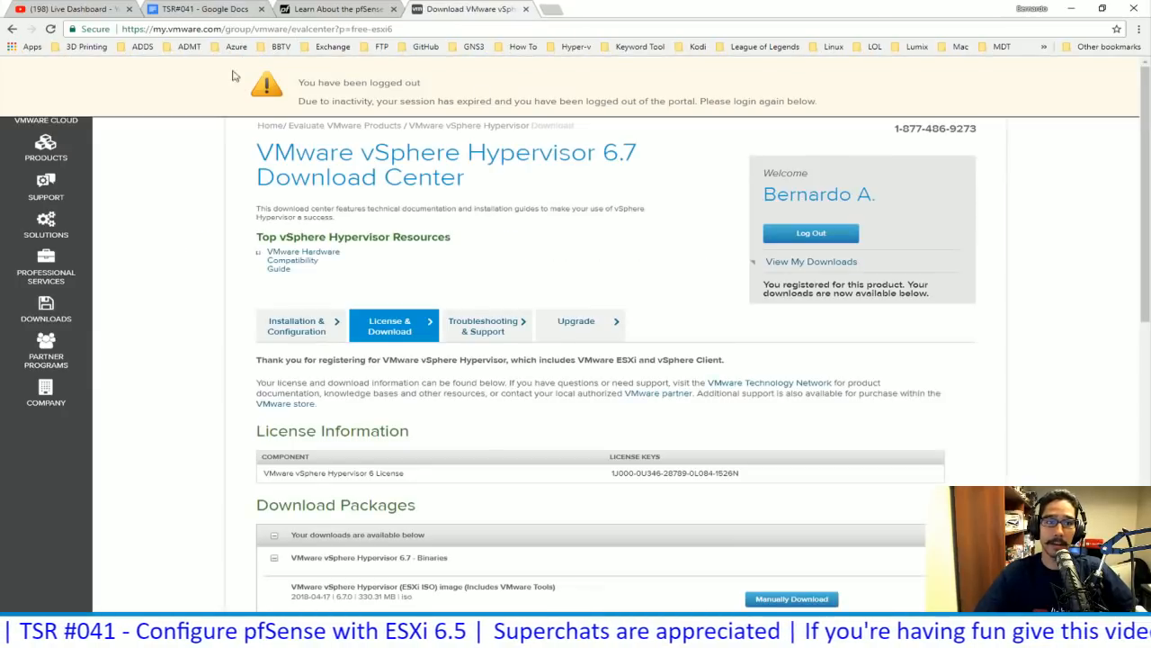
- Close the VMware vSphere download page and settle back on the TSR#041 notes
click(198, 9)
click(450, 7)
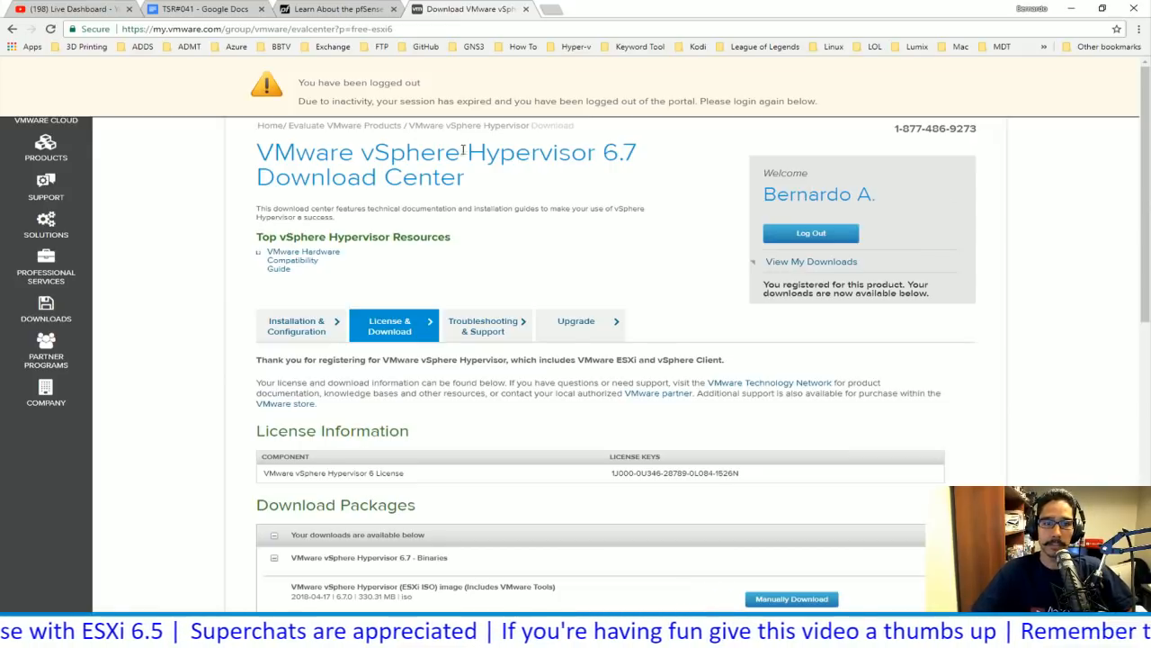
click(525, 8)
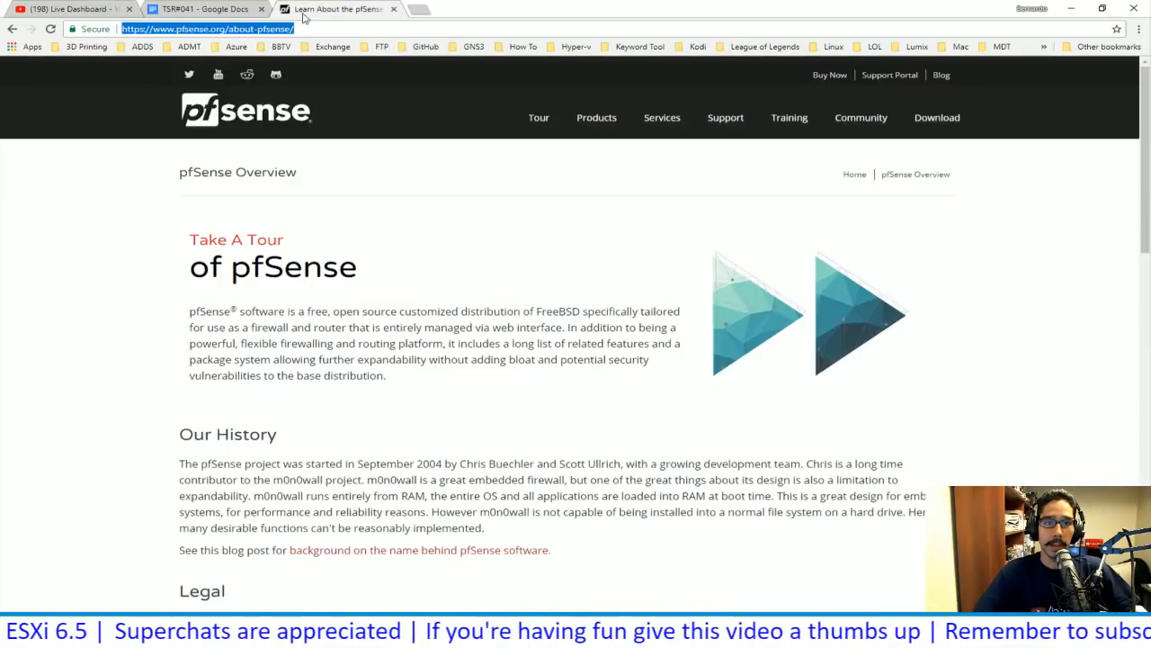
click(211, 10)
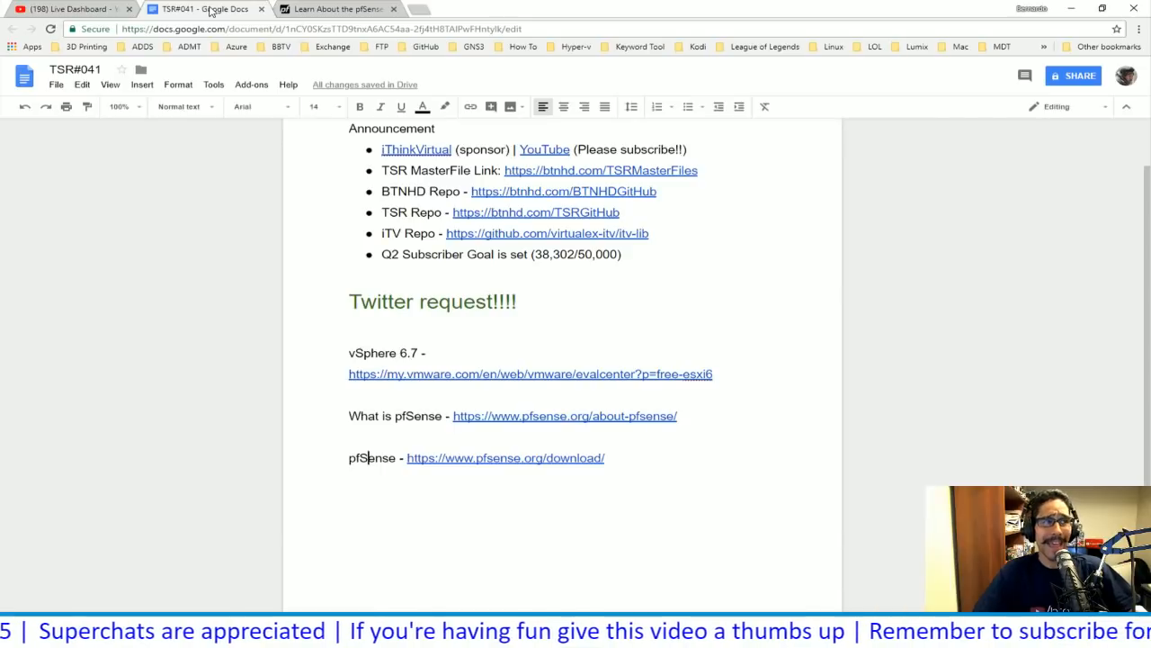
click(279, 9)
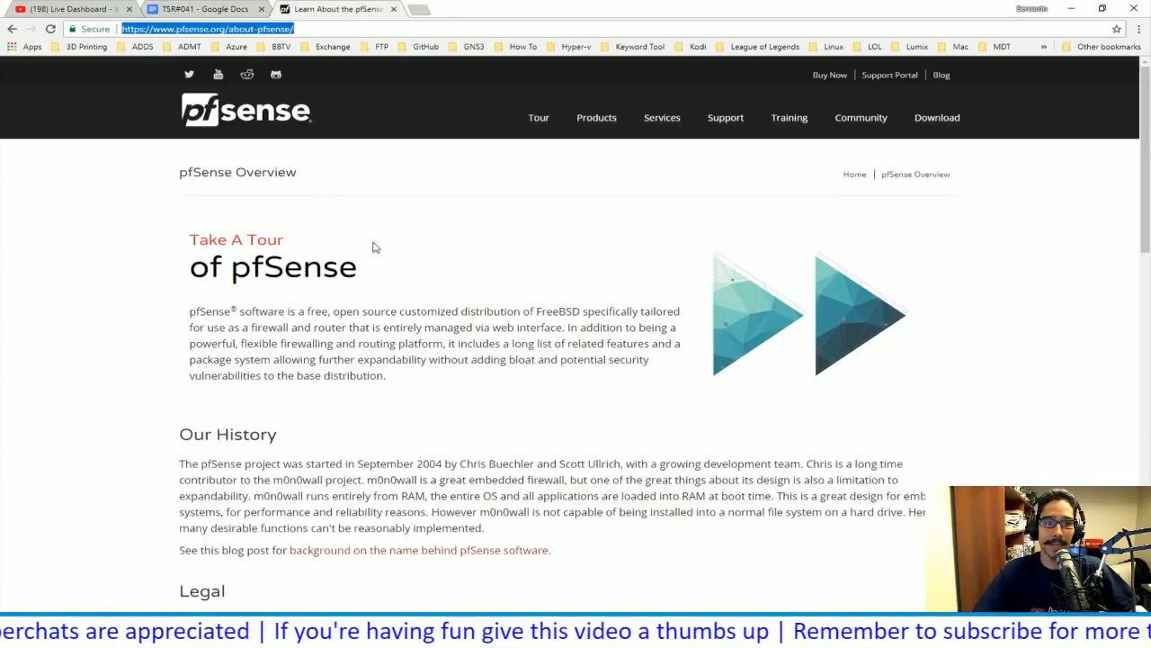
click(205, 8)
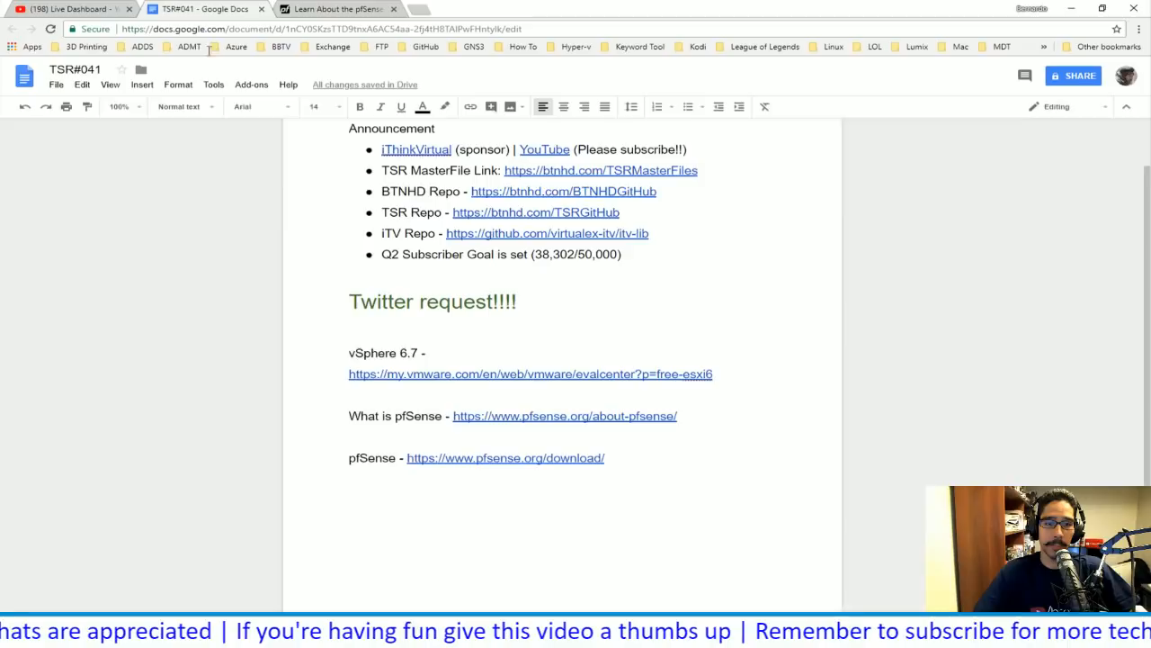
- Bring up the ESXi_and_pfSense PowerPoint deck and run its slide show from the beginning
click(347, 10)
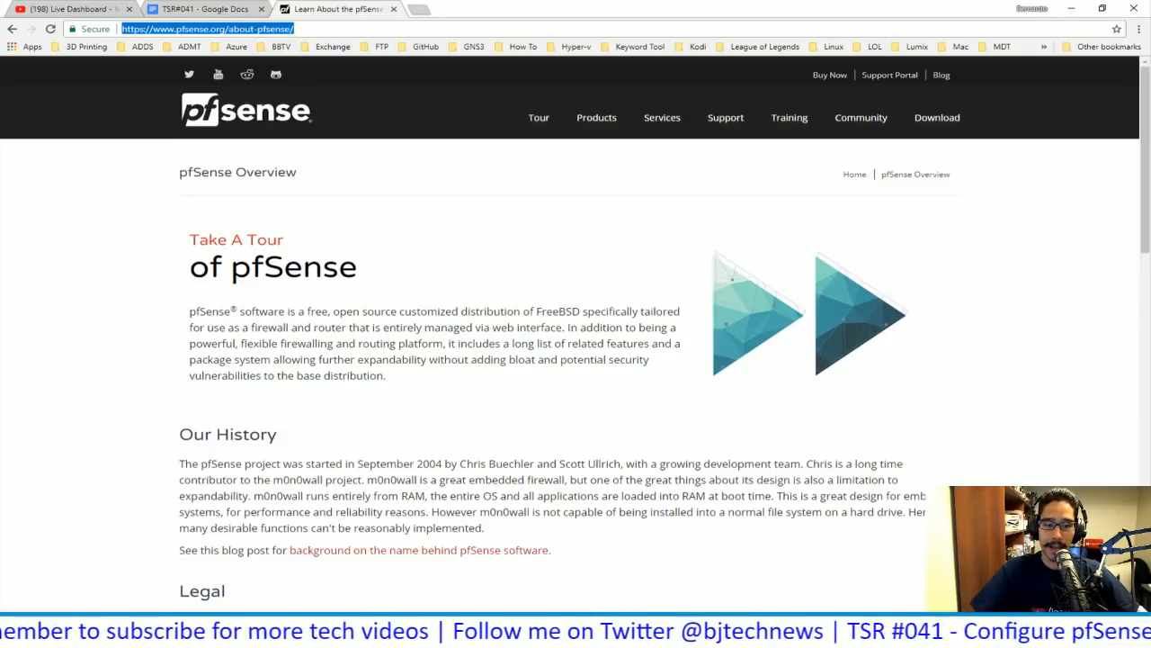
mouse_move(428, 635)
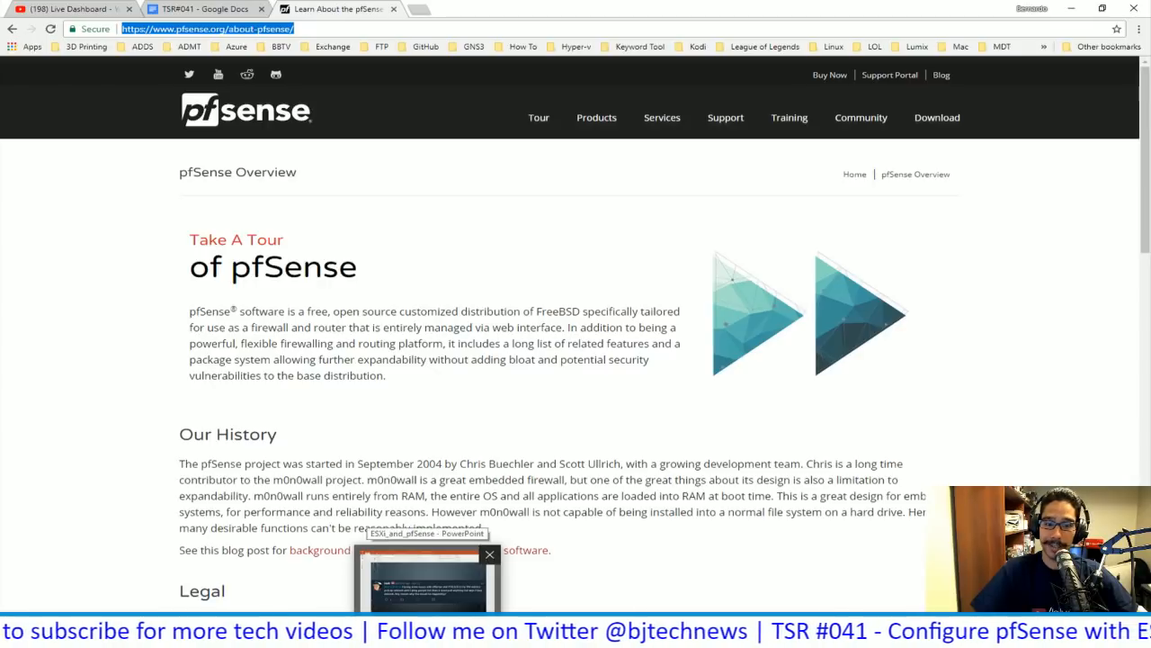
click(427, 583)
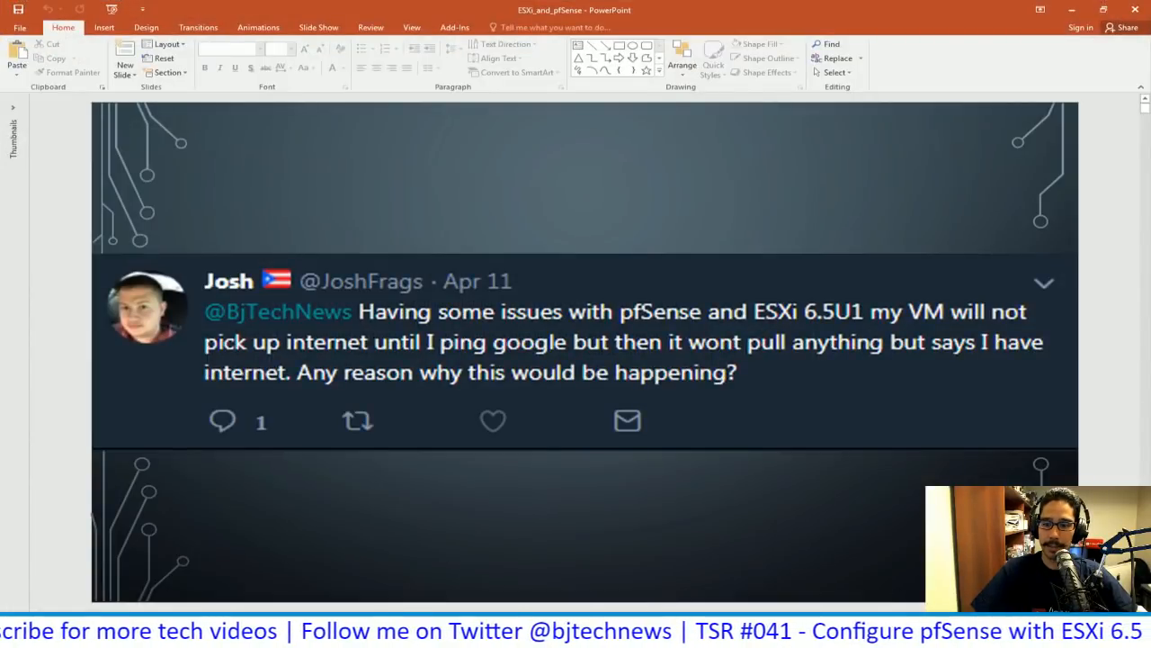
key(F5)
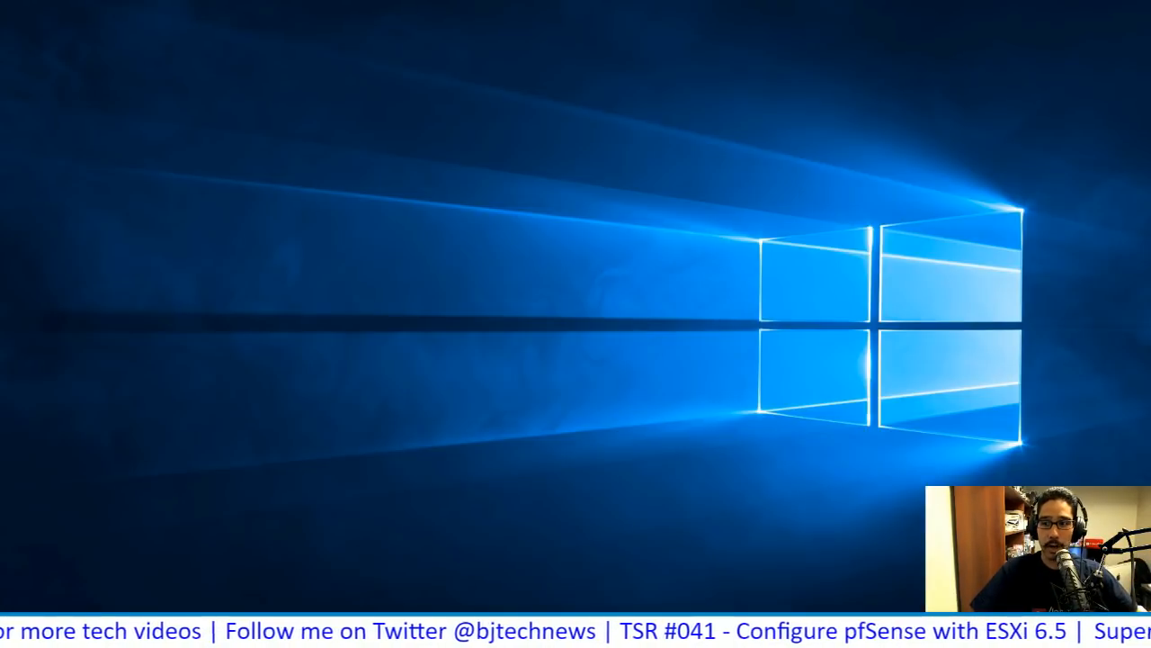
- Advance to the slide showing the viewer's pfSense question tweet
key(Right)
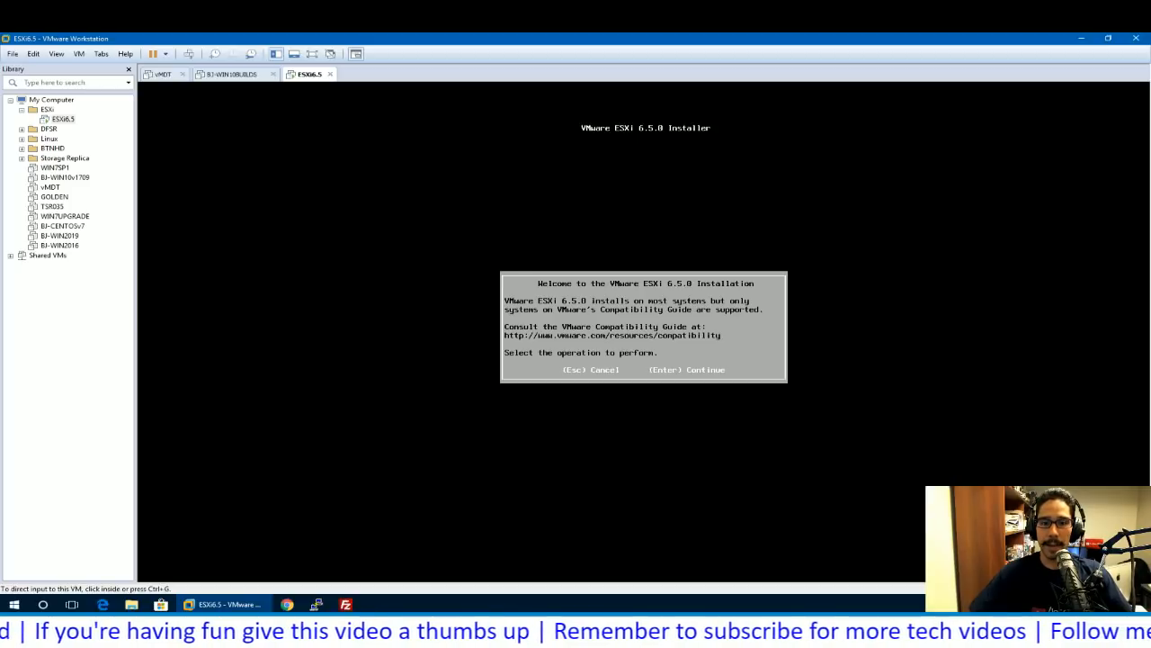
- Accept the ESXi licence, choose the 40 GiB virtual disk, and keep the US Default keyboard
key(Return)
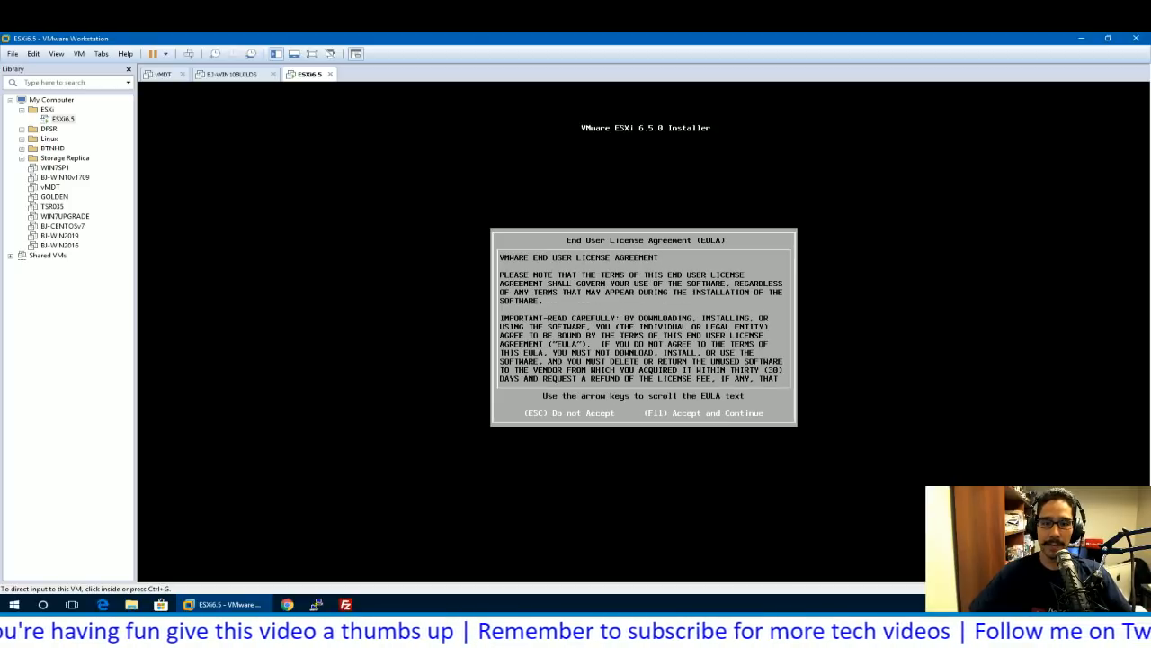
key(F11)
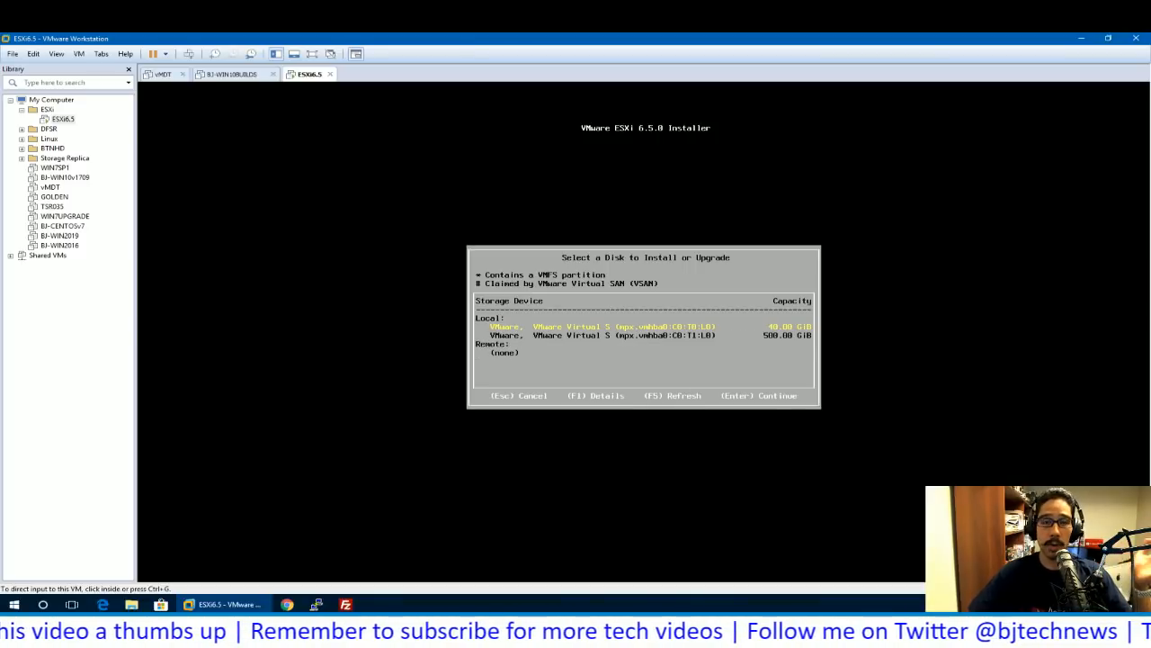
key(Return)
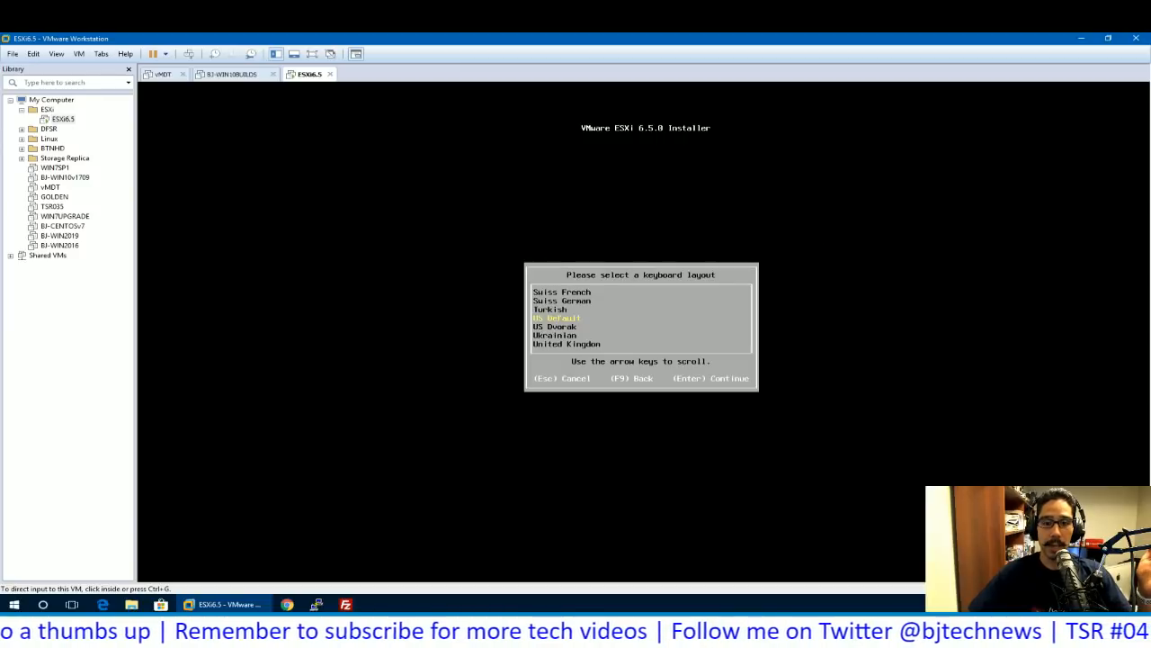
key(Return)
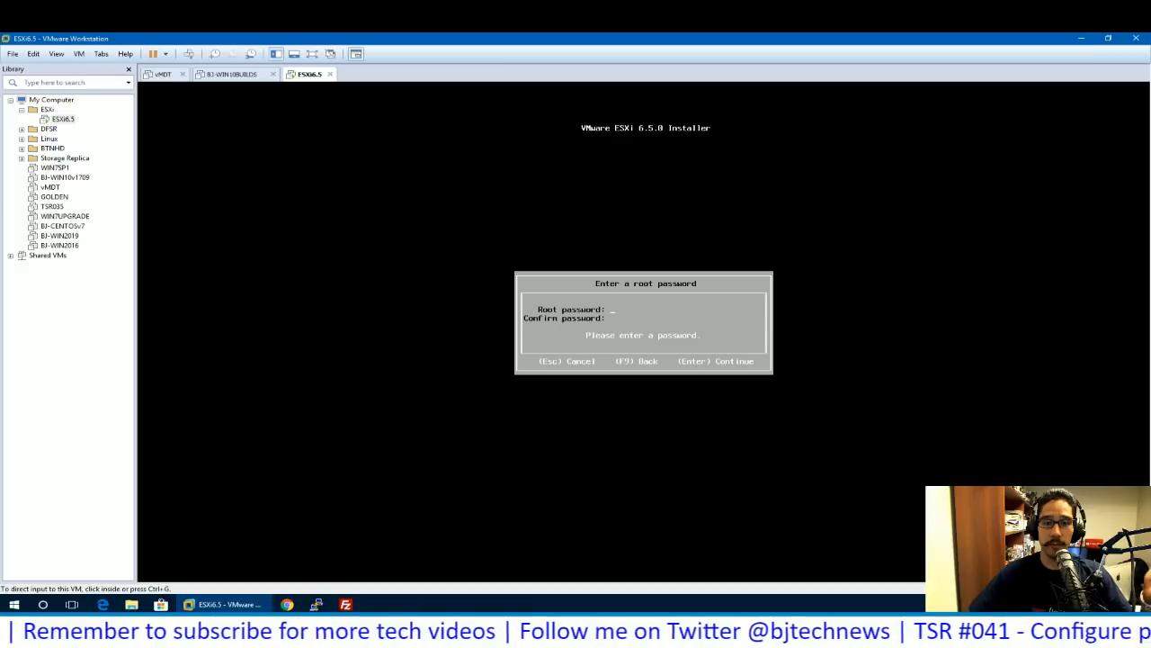
- Enter the root password and move to its confirmation field
key(ctrl+g)
text(********)
key(Tab)
text(********)
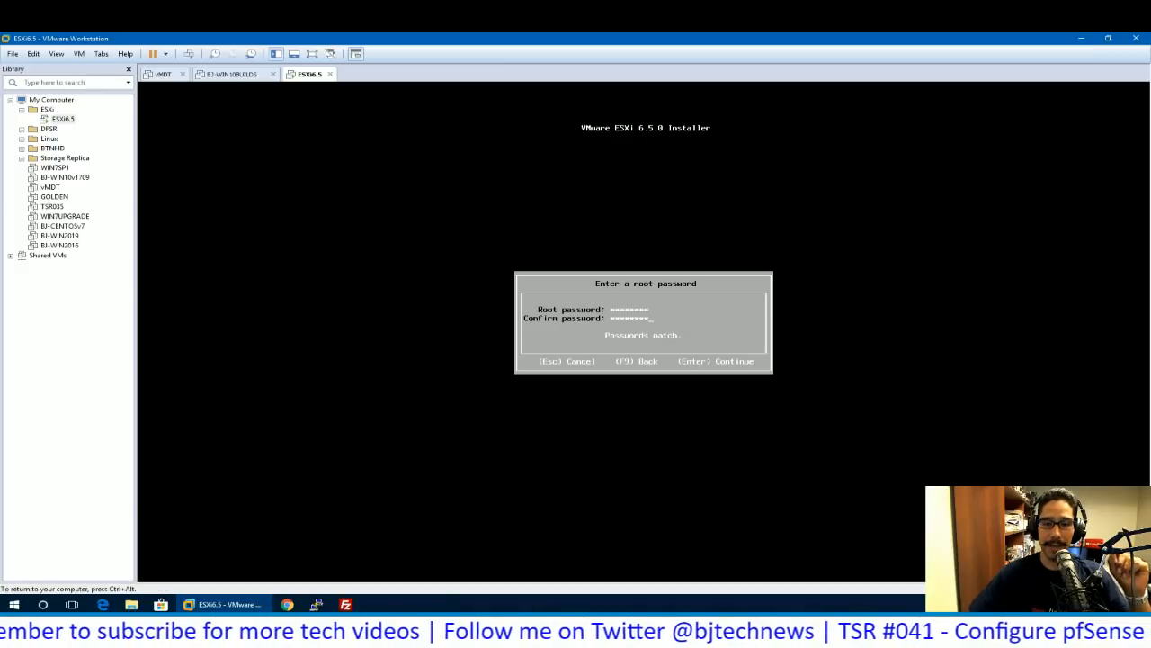
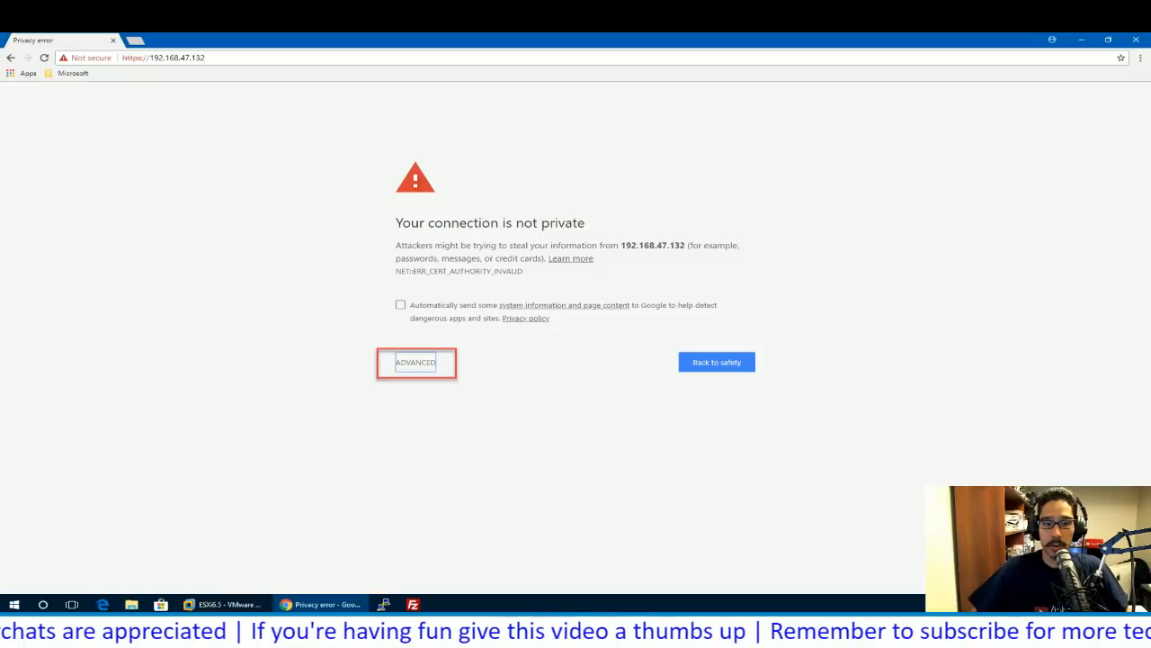
- Proceed past Chrome's certificate warning to the ESXi host at 192.168.47.132
key(Right)
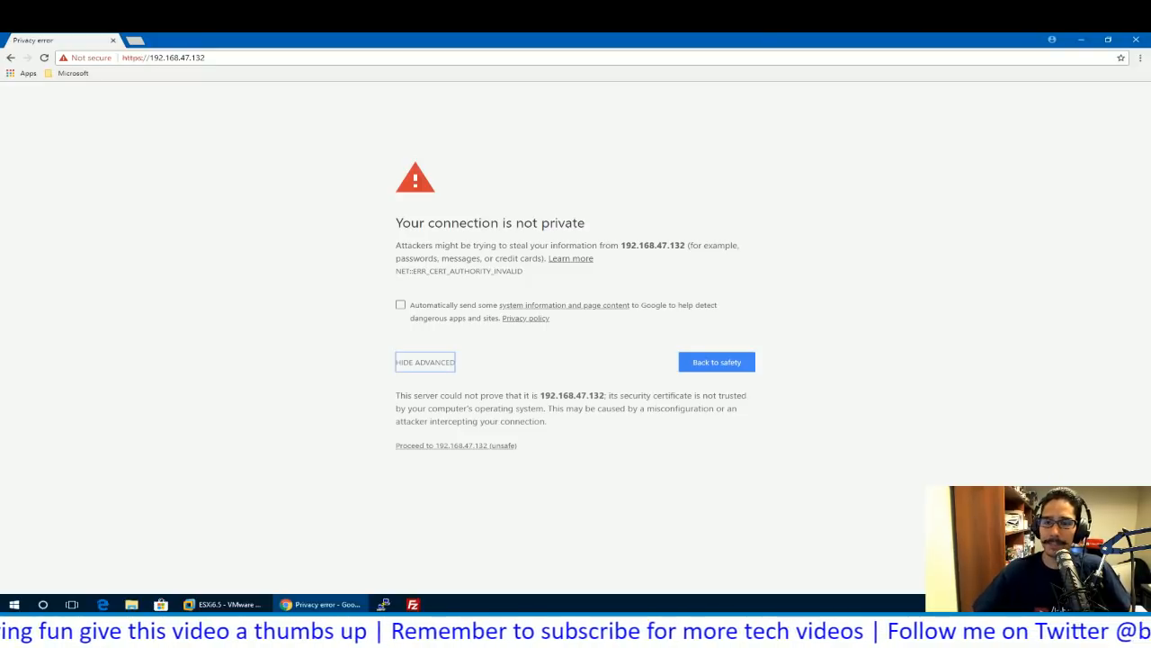
click(456, 446)
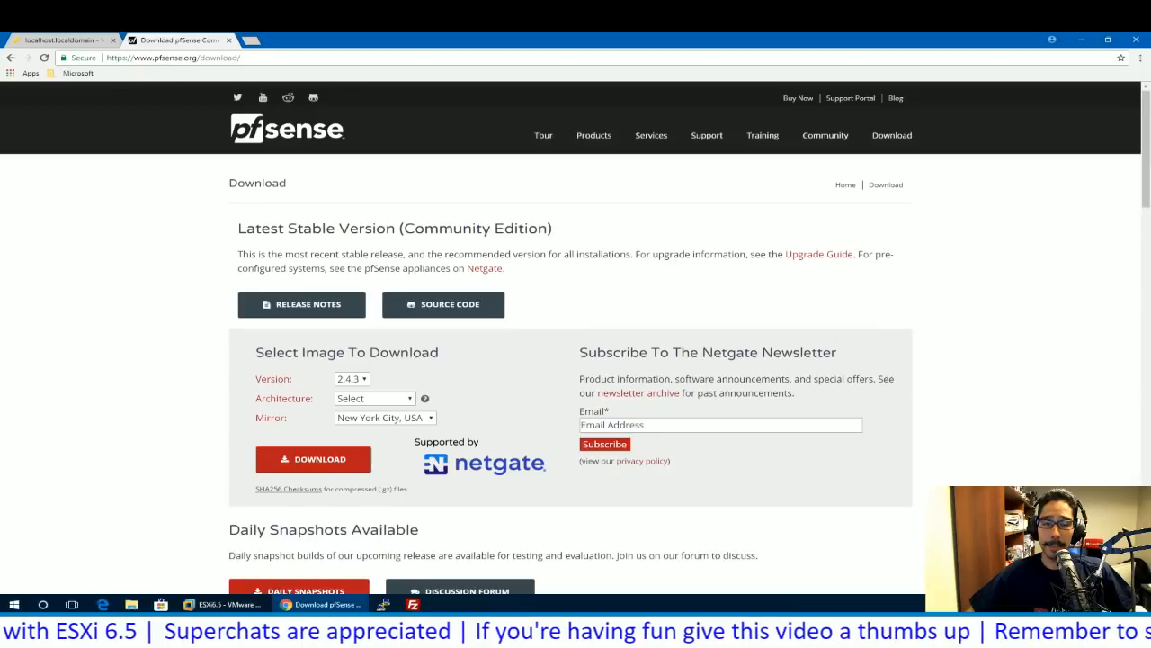
- Pick pfSense version 2.3.5 on the download form and review the file type and architecture choices
click(353, 378)
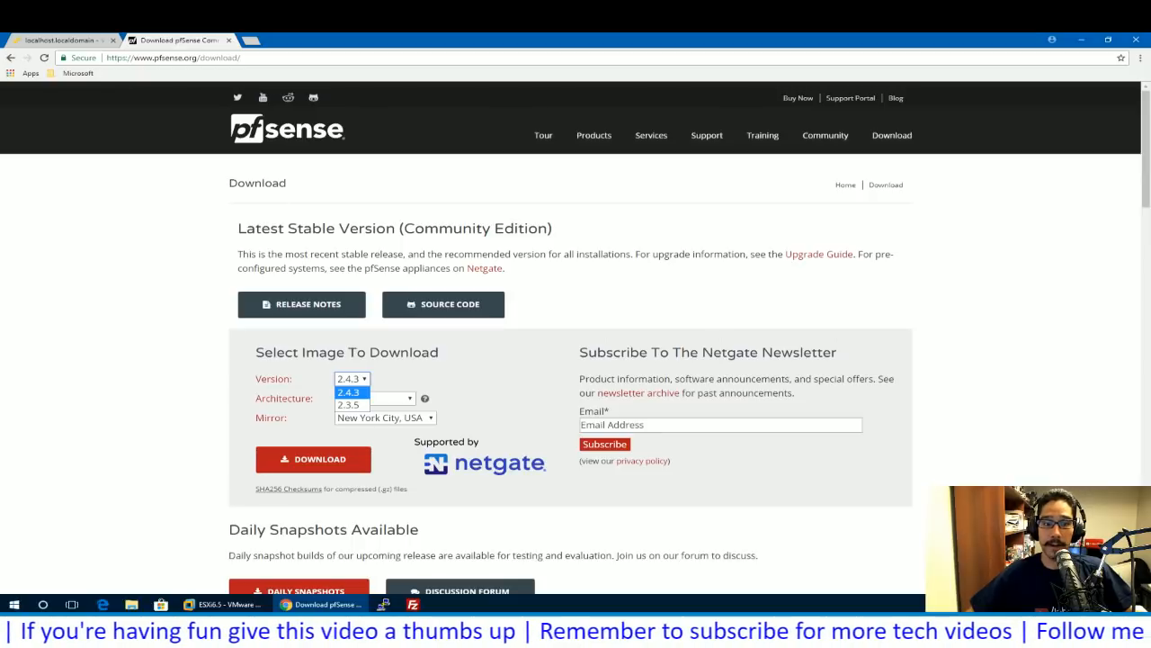
click(396, 399)
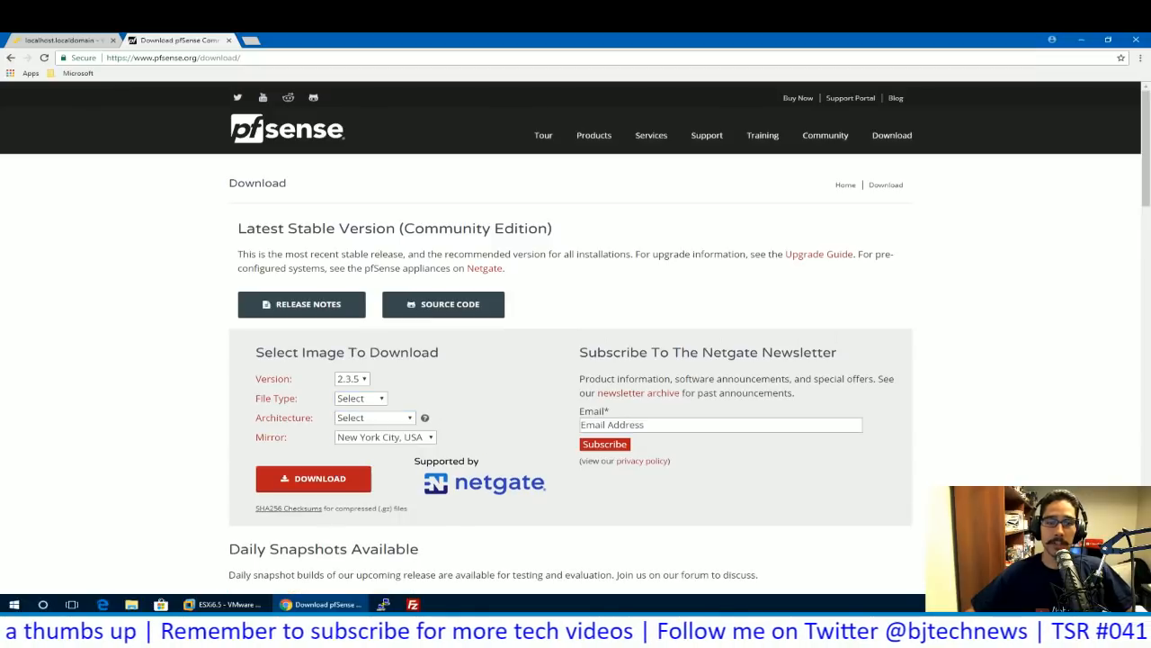
click(361, 398)
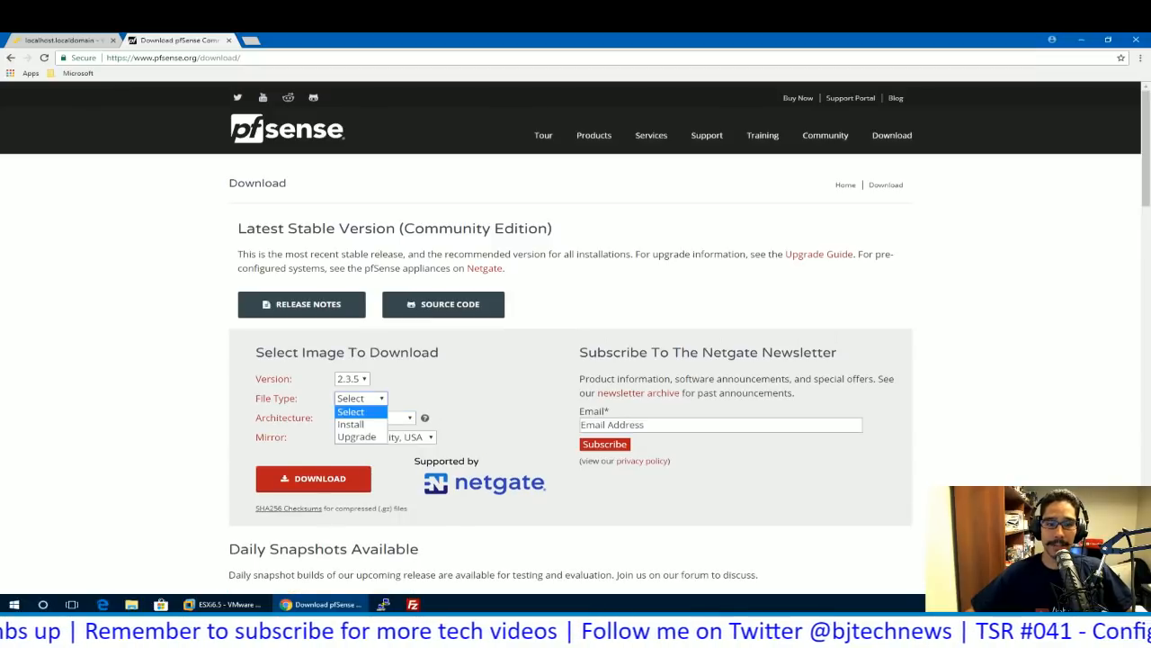
click(374, 417)
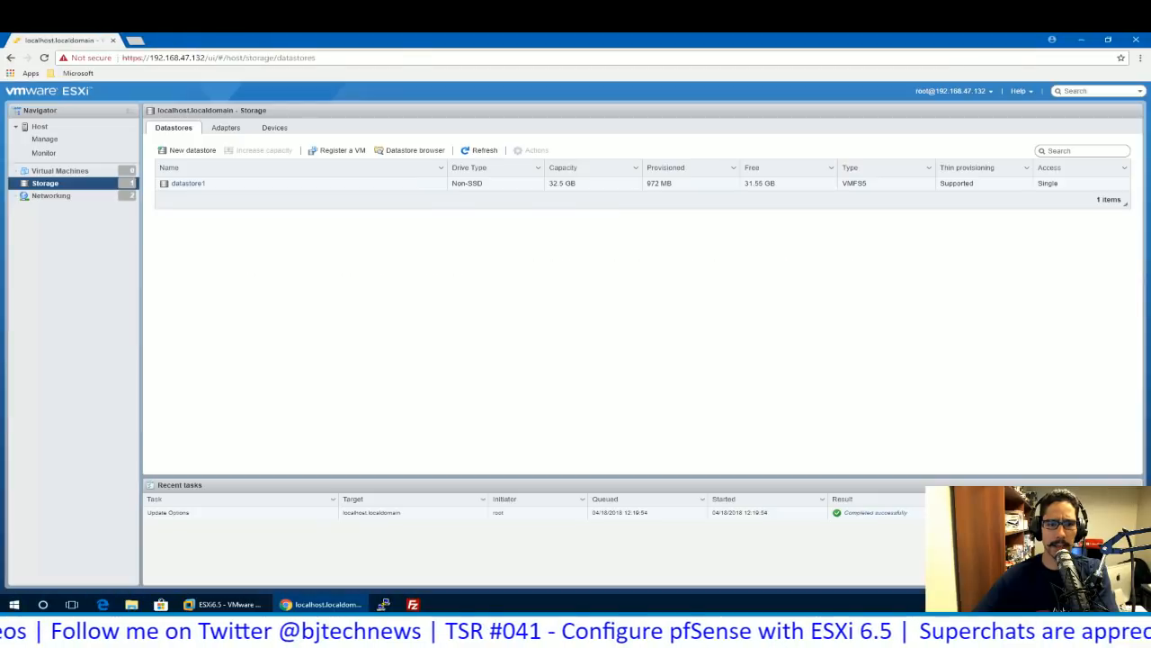
- Launch the New datastore wizard from the Storage > Datastores toolbar
click(187, 151)
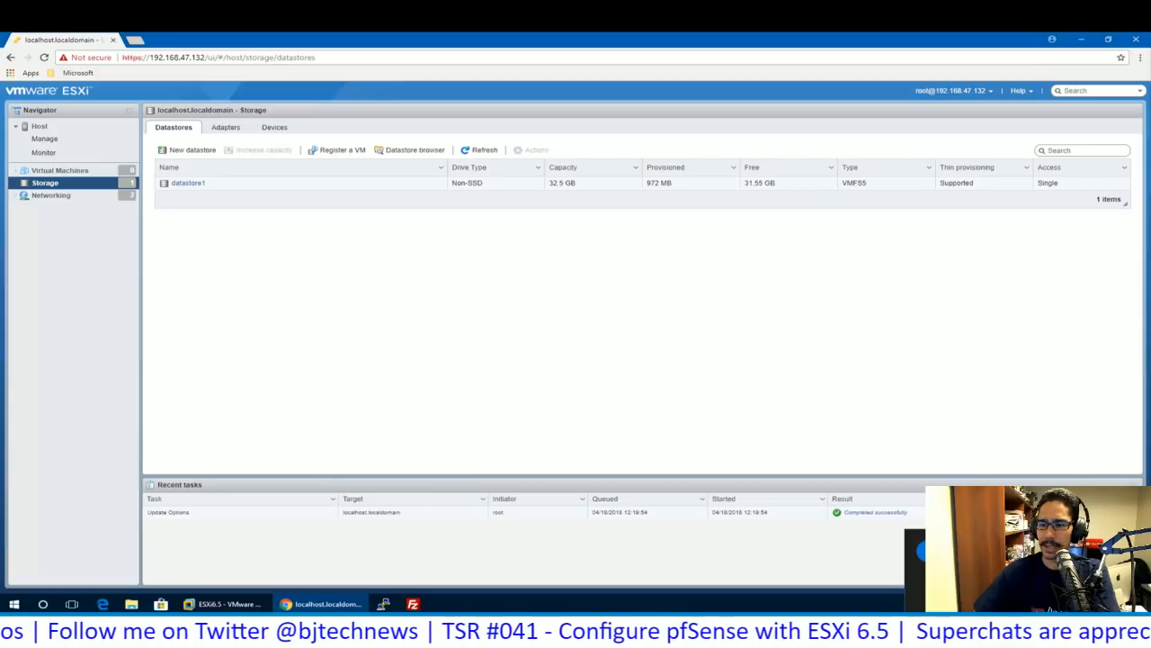
click(192, 150)
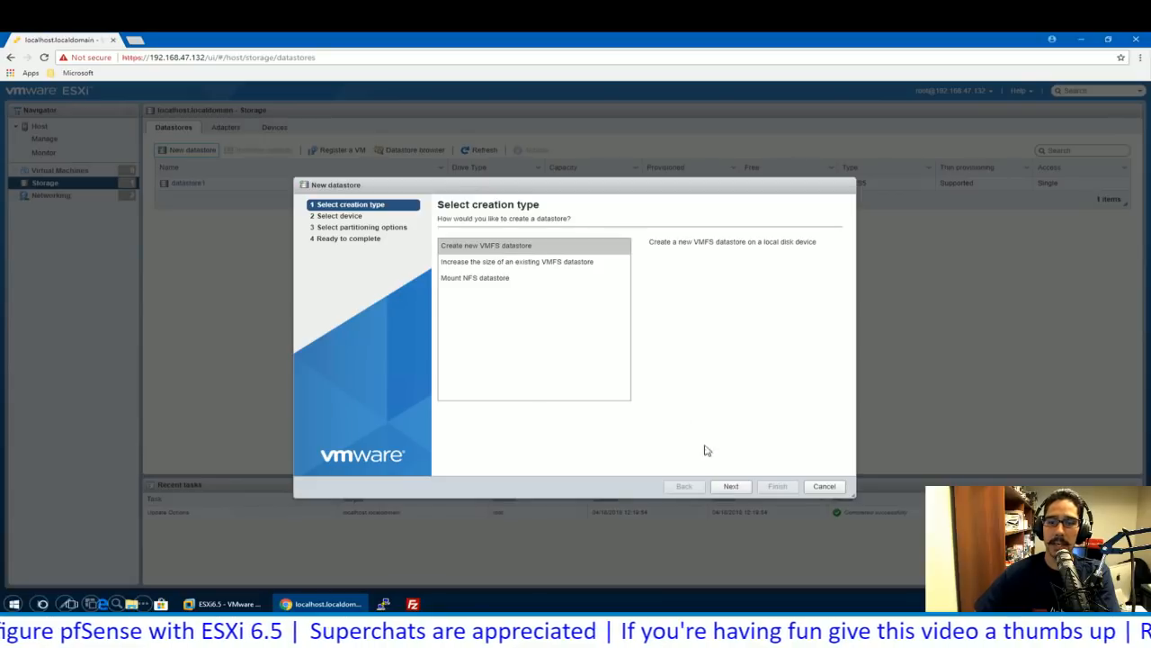
- Create a VMFS 5 datastore named vmDataStore using the full 500 GB disk, confirming the erase
click(730, 487)
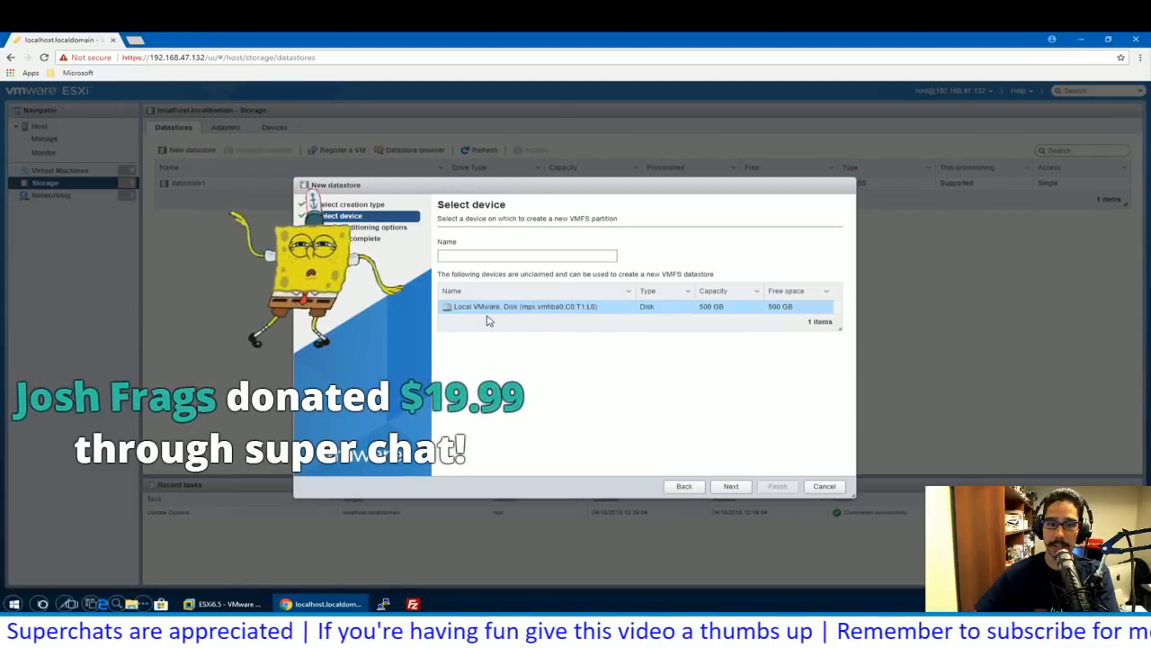
click(466, 259)
text(vmDataStore)
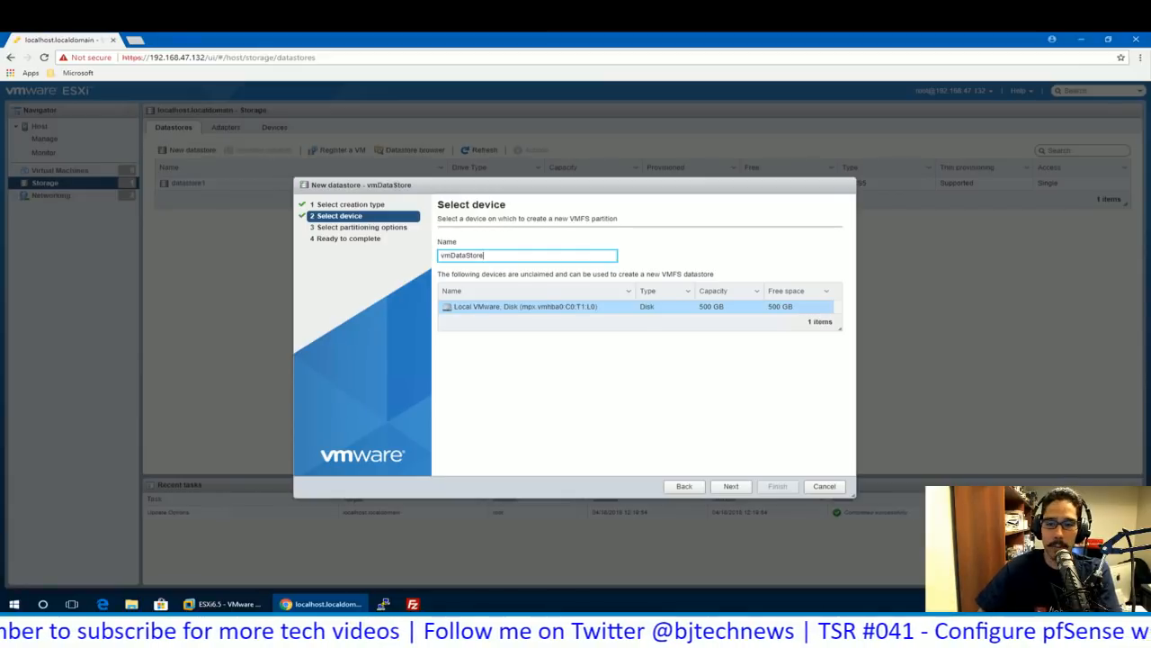
click(731, 486)
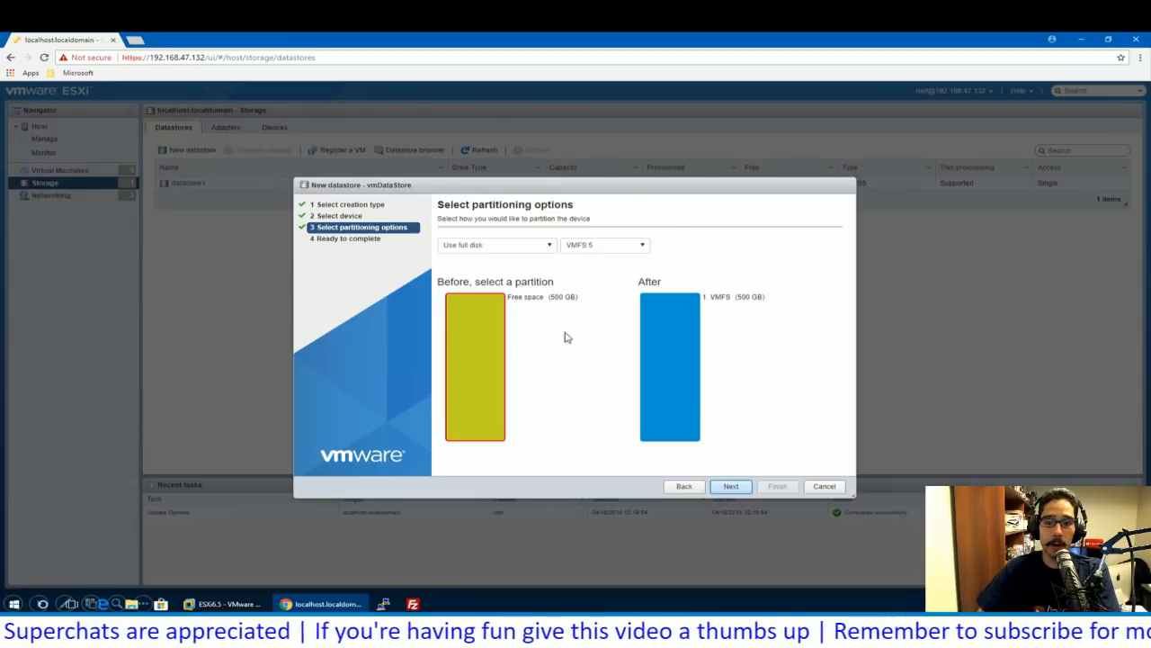
click(731, 486)
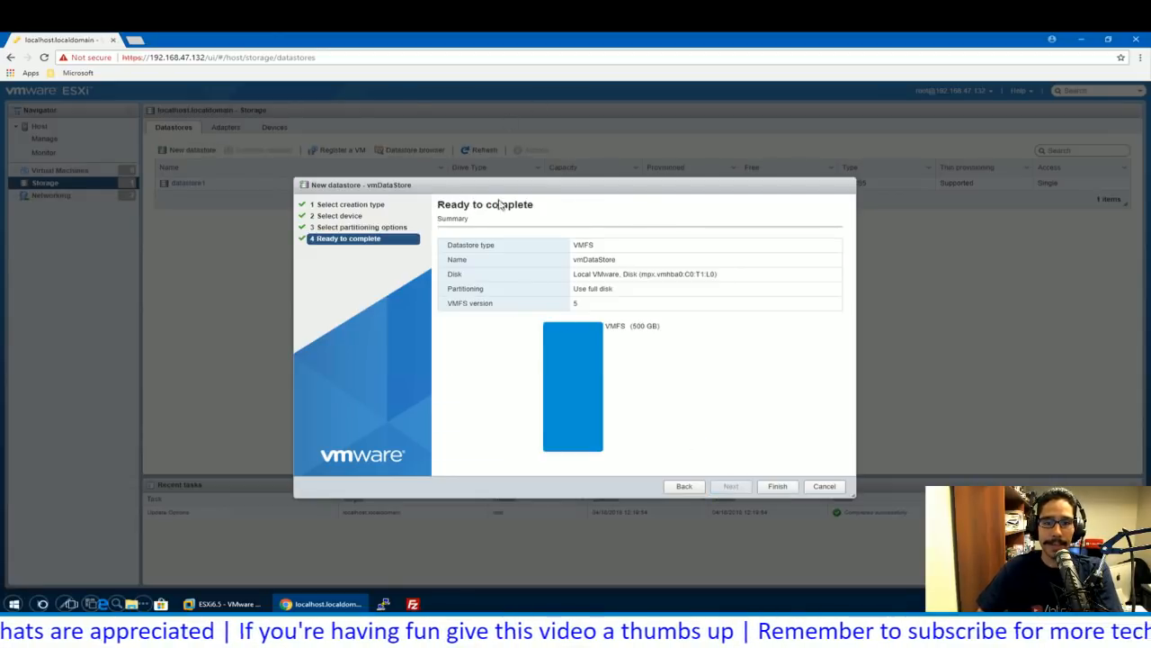
click(764, 485)
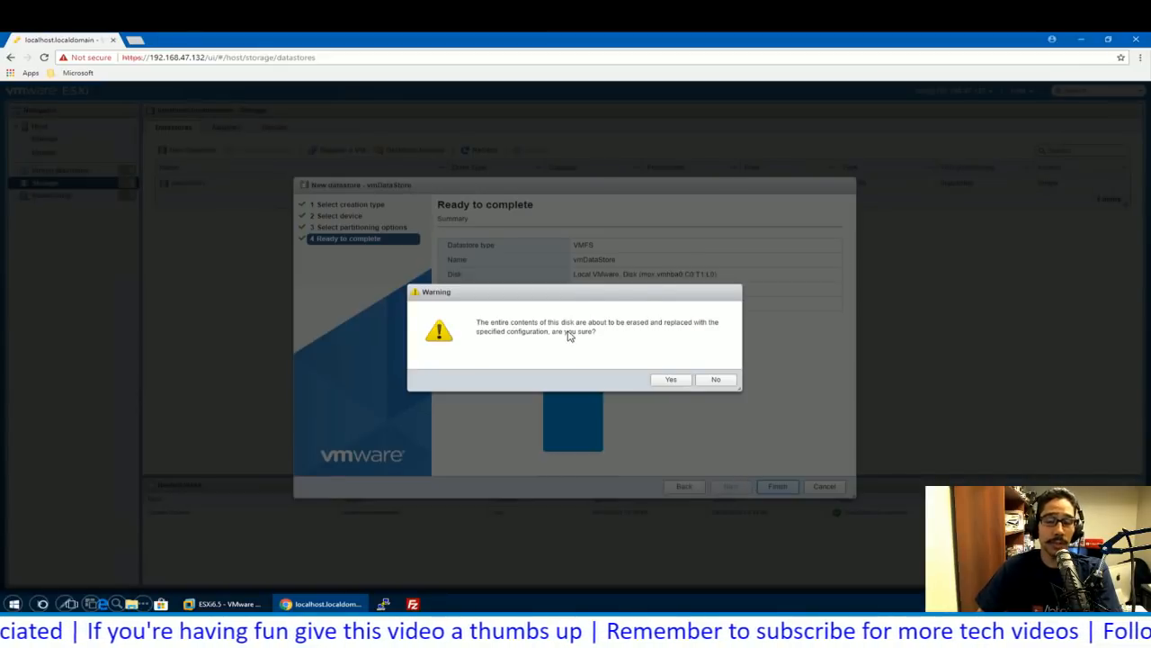
click(670, 380)
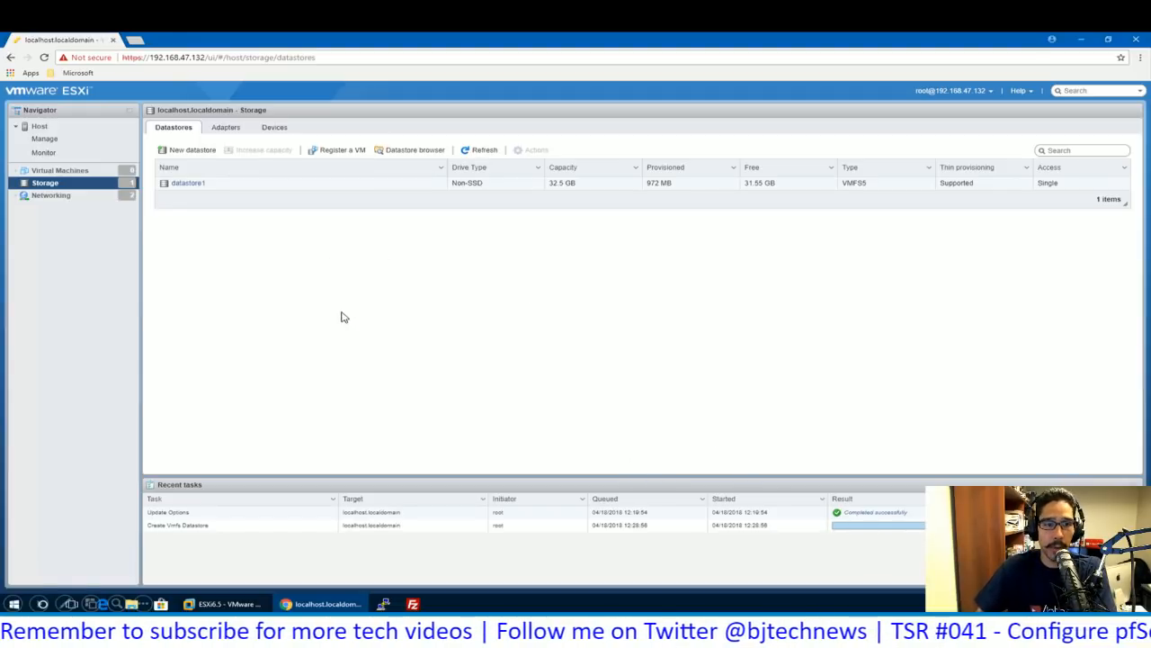
- Refresh the datastore list and open the new 499.75 GB vmDataStore in the Datastore browser
click(477, 151)
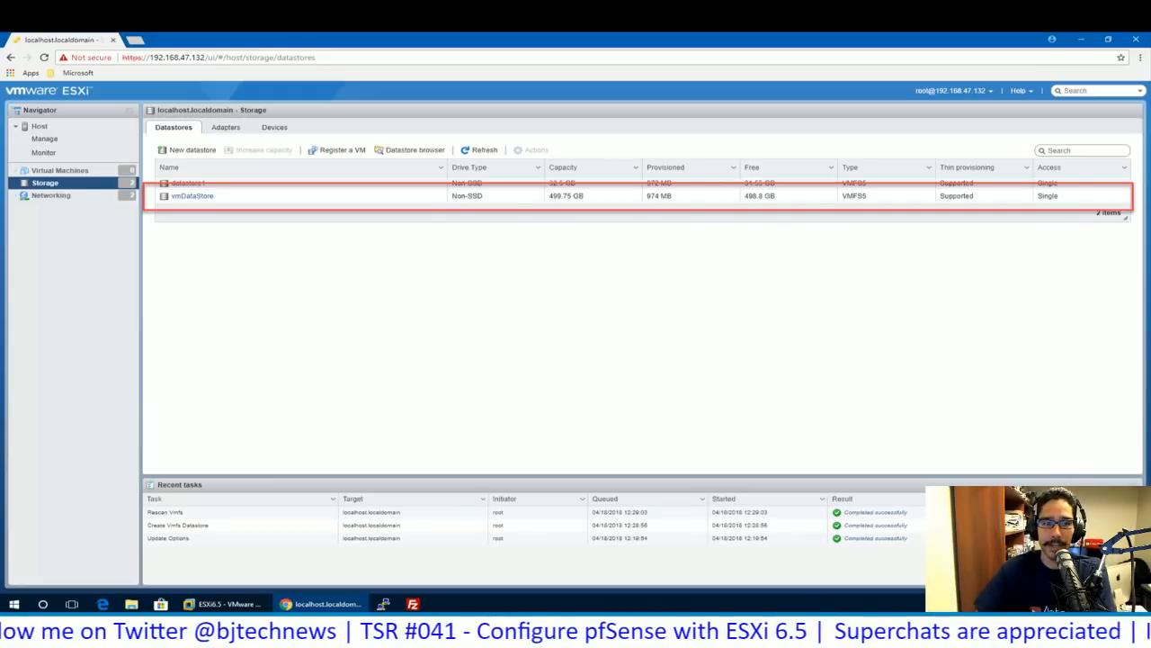
click(214, 199)
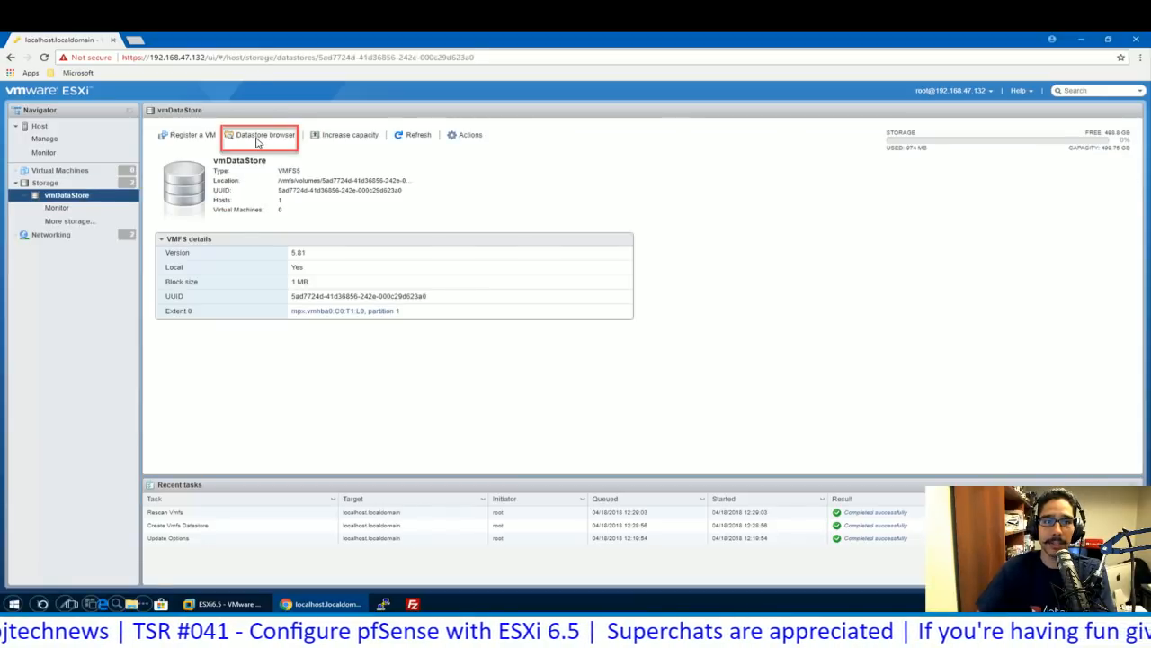
click(259, 137)
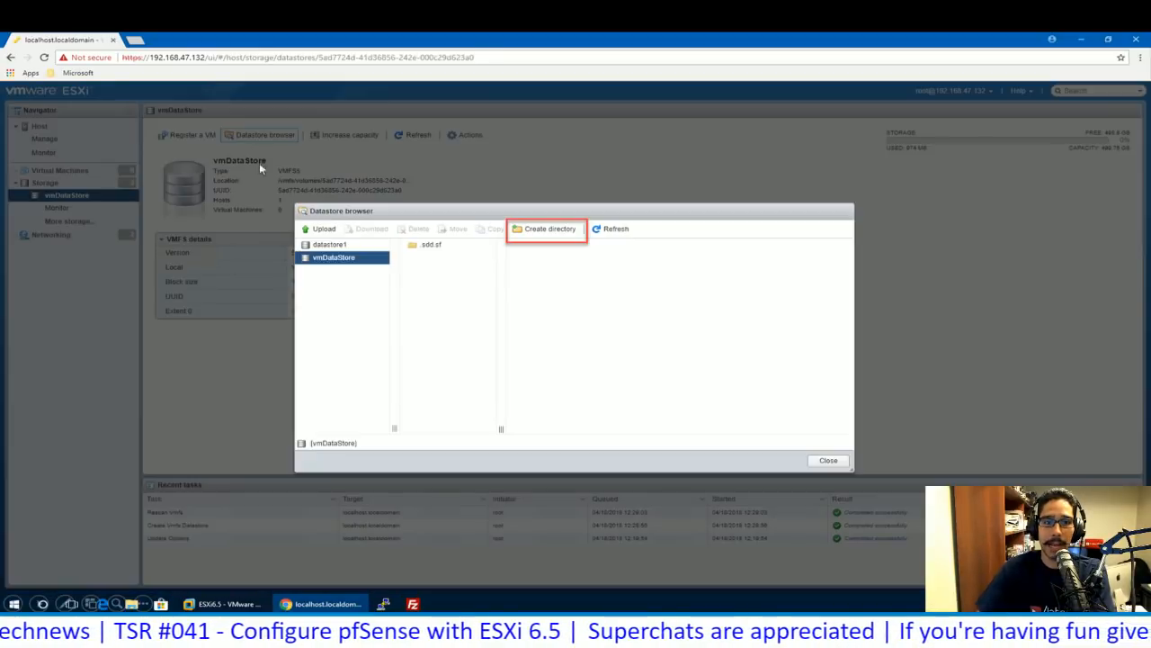
- Create an ISOs folder on vmDataStore and select it as the upload target
click(551, 230)
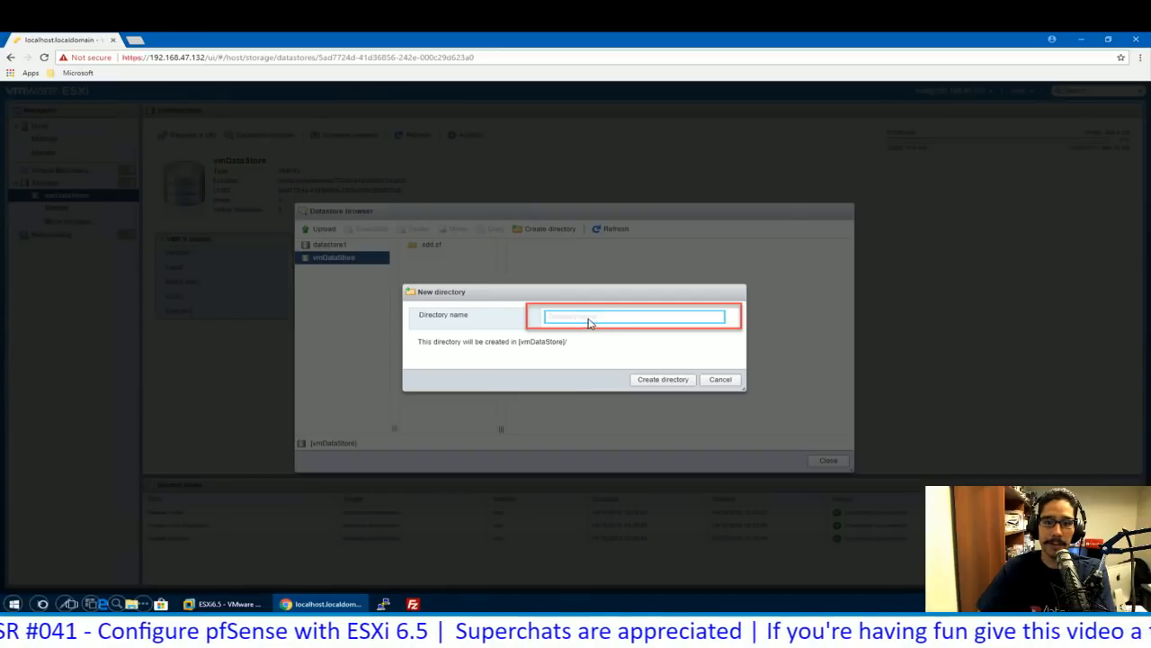
text(ISOs)
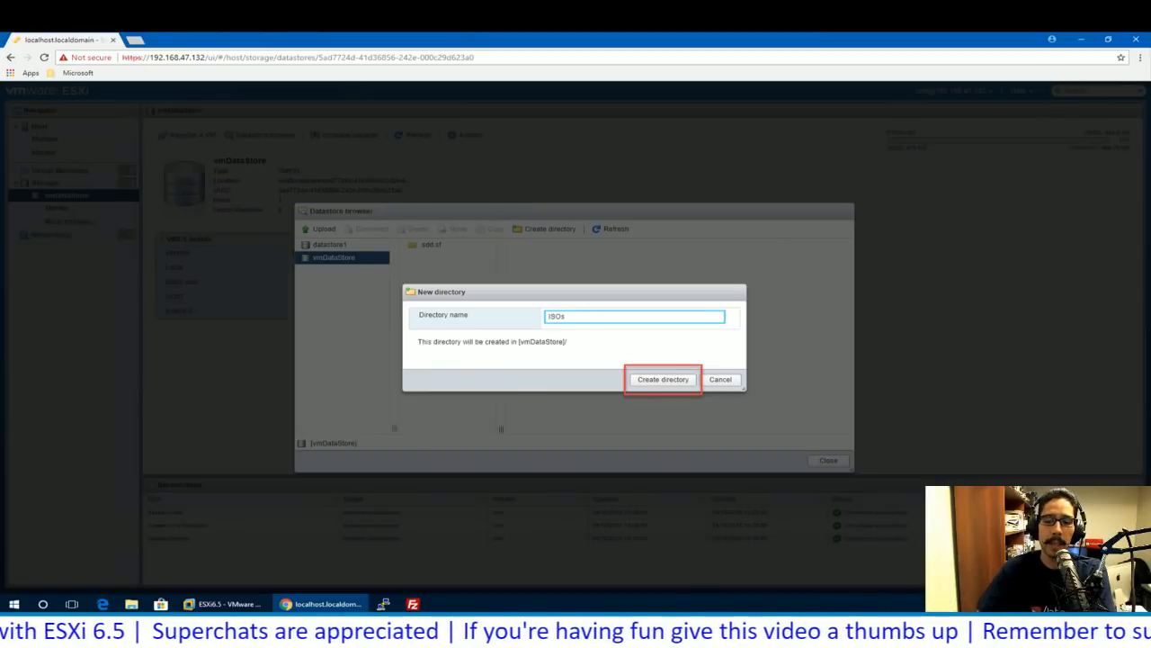
click(662, 379)
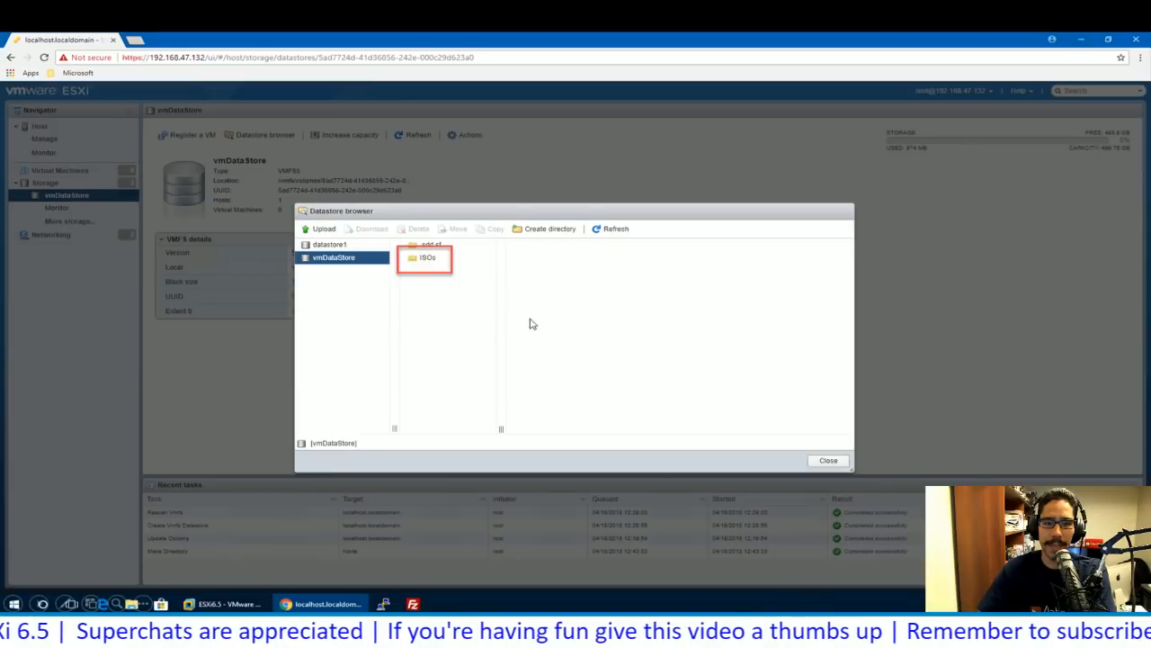
click(430, 261)
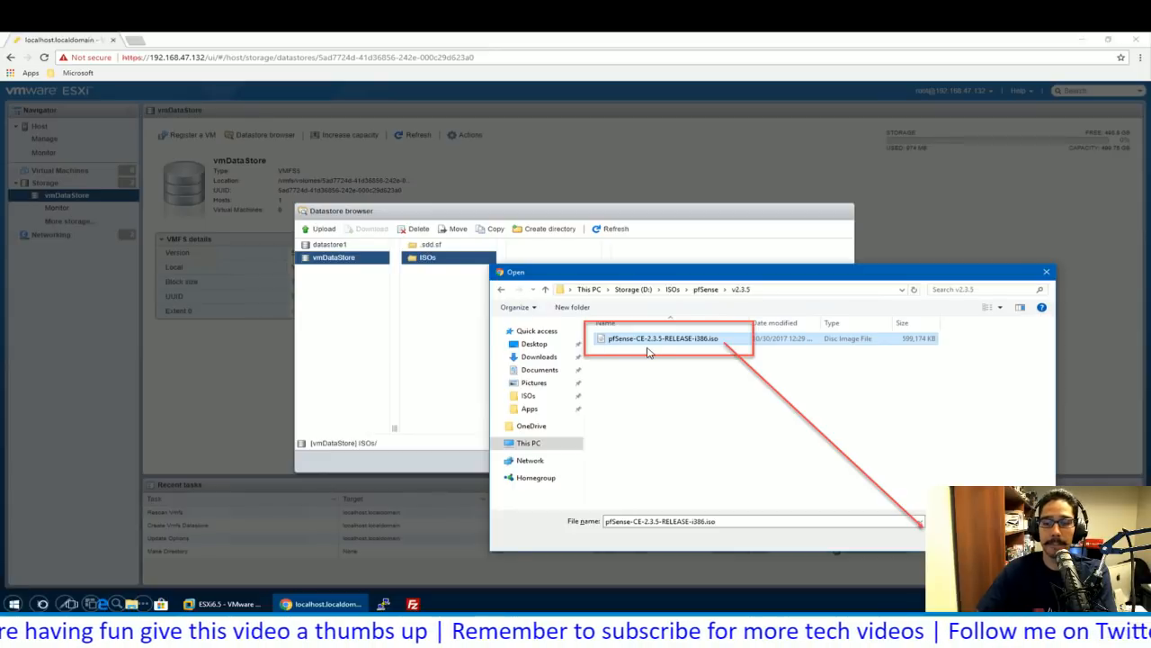
- Upload pfSense-CE-2.3.5-RELEASE-i386.iso into the ISOs folder on vmDataStore
double_click(754, 342)
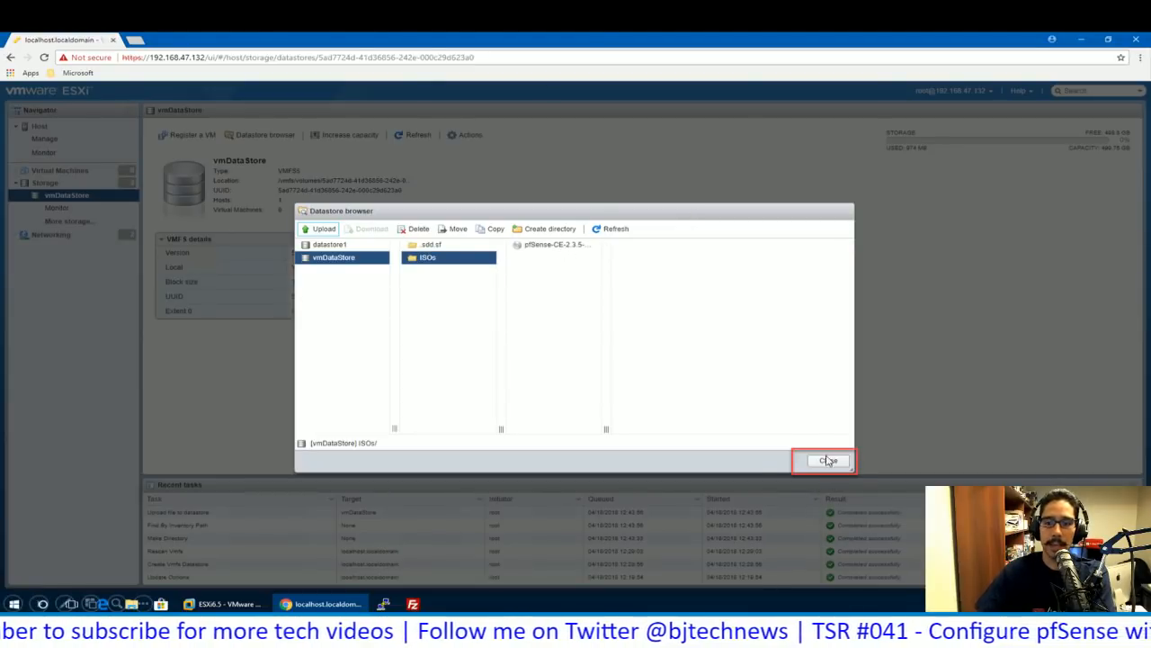
- Close the datastore browser and show the host's empty Virtual Machines list
click(558, 410)
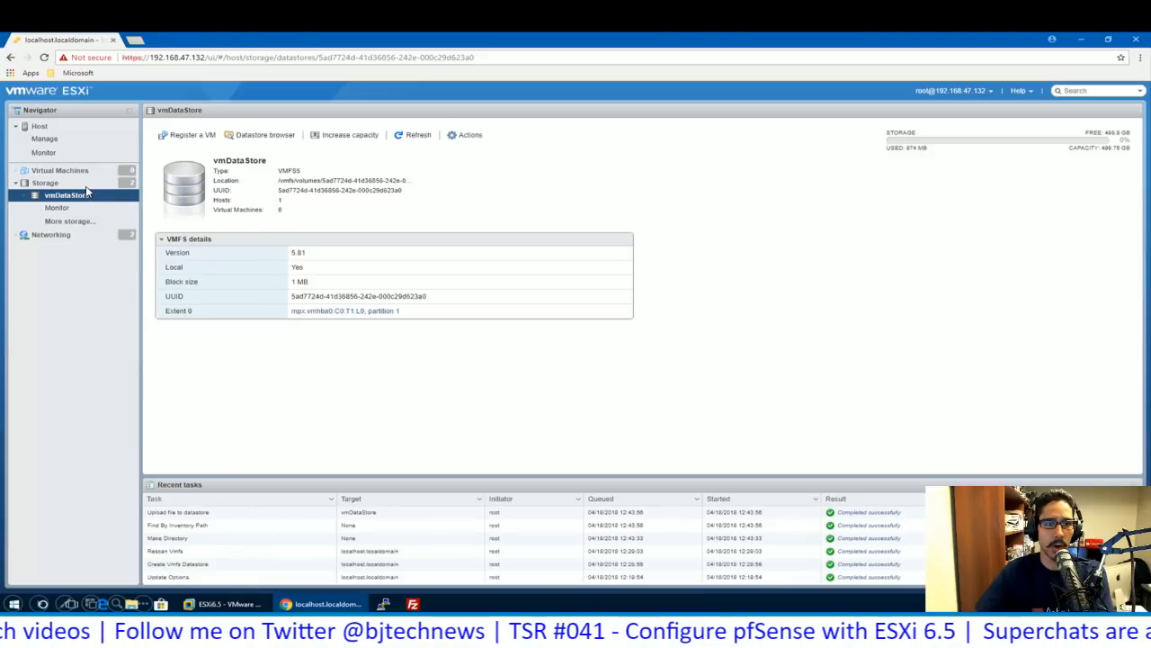
click(63, 171)
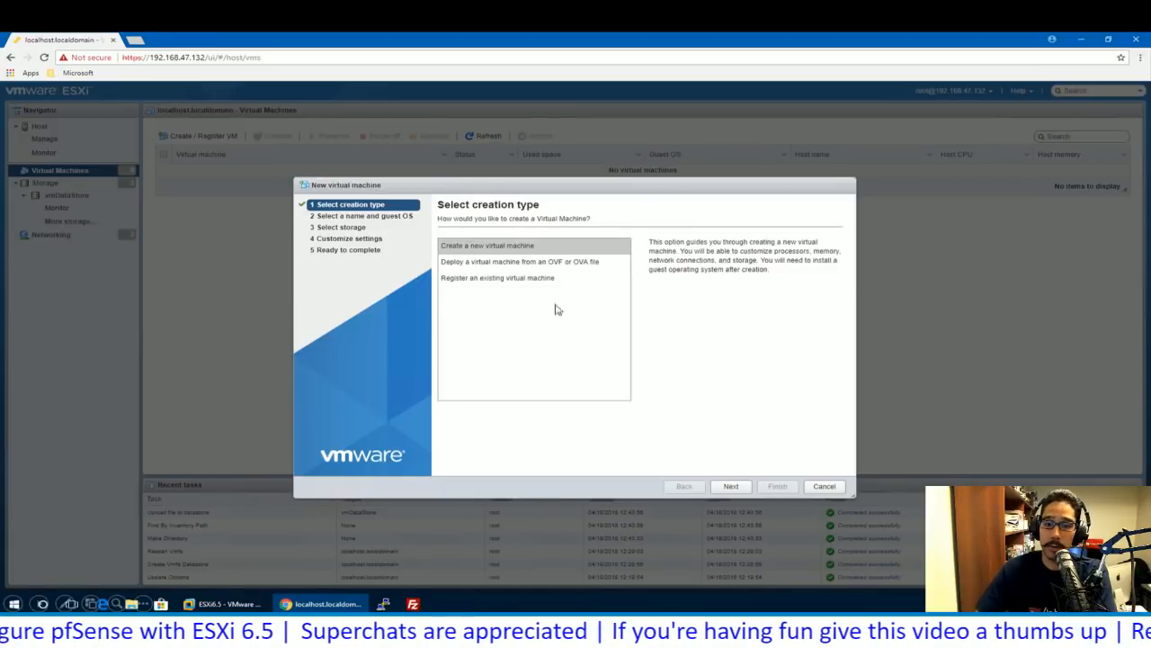
- Start a new VM named pfsense with guest OS family Other, version Other (32-bit)
click(731, 486)
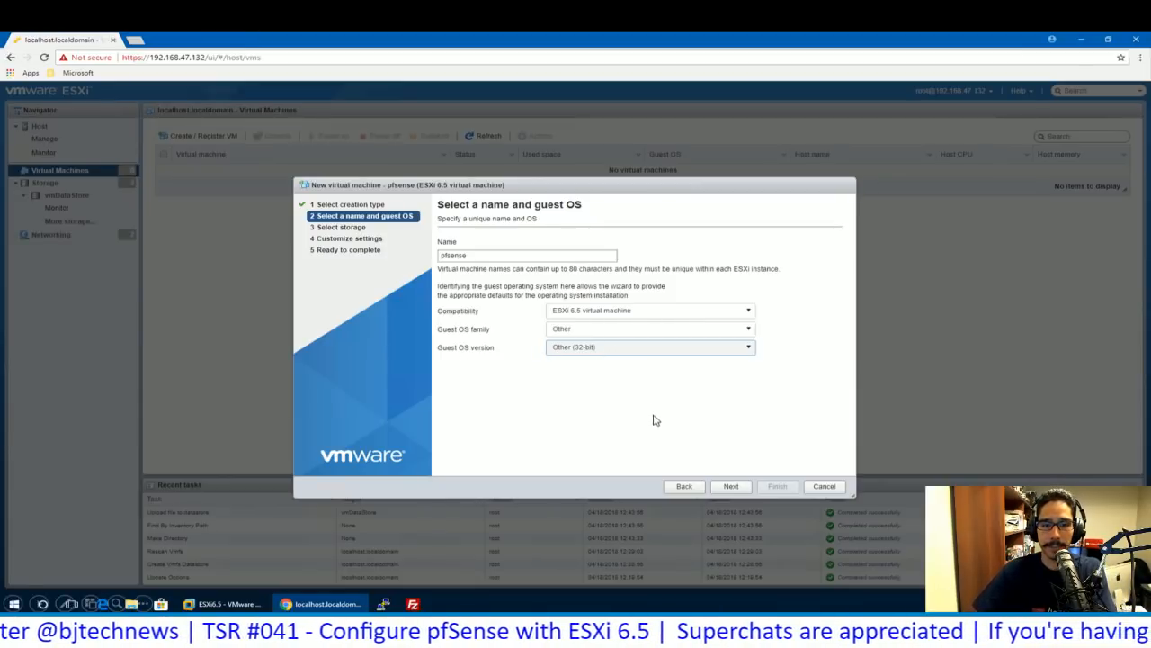
key(Return)
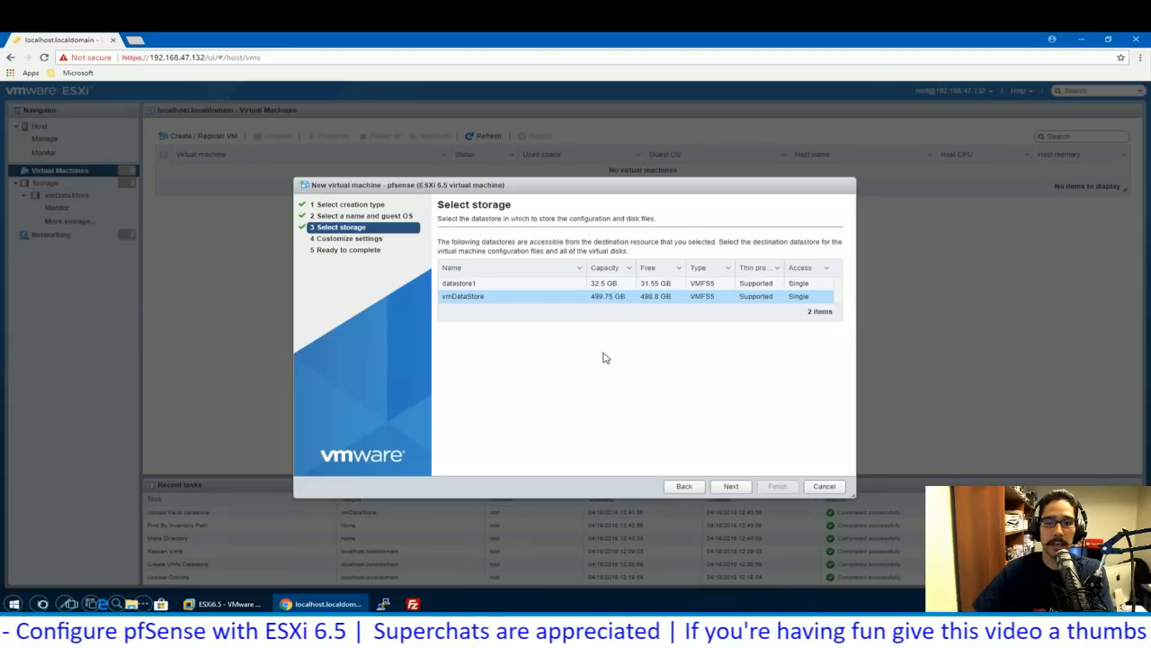
- Place the pfsense VM on vmDataStore with default hardware: 1 CPU and 1 GB memory
key(Return)
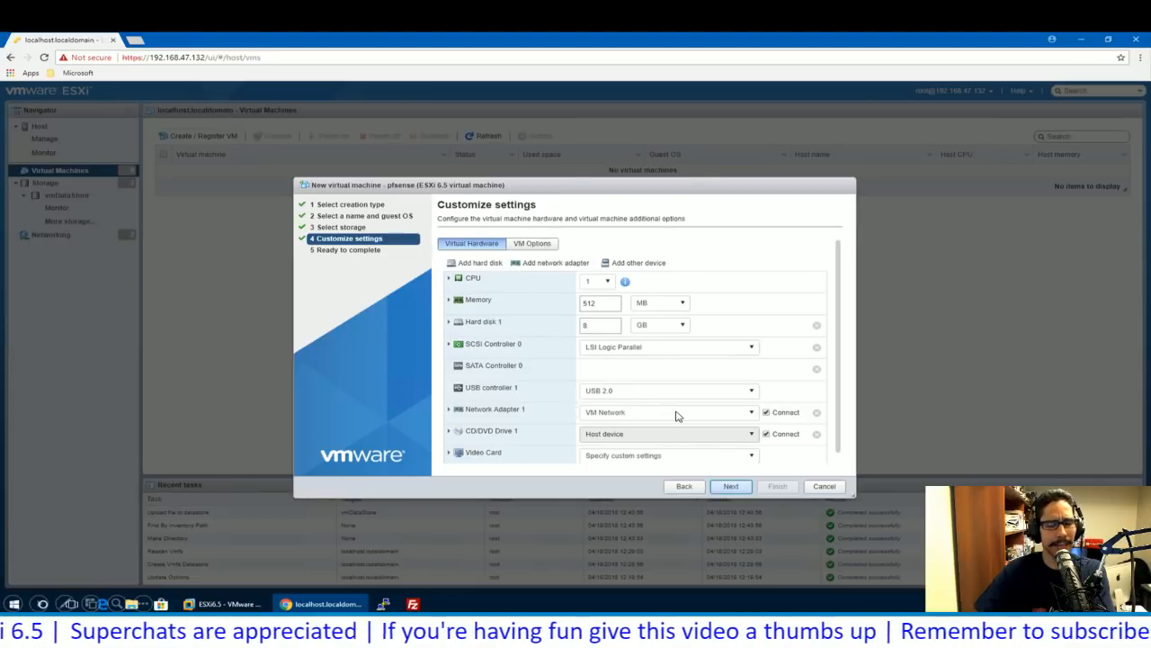
key(Return)
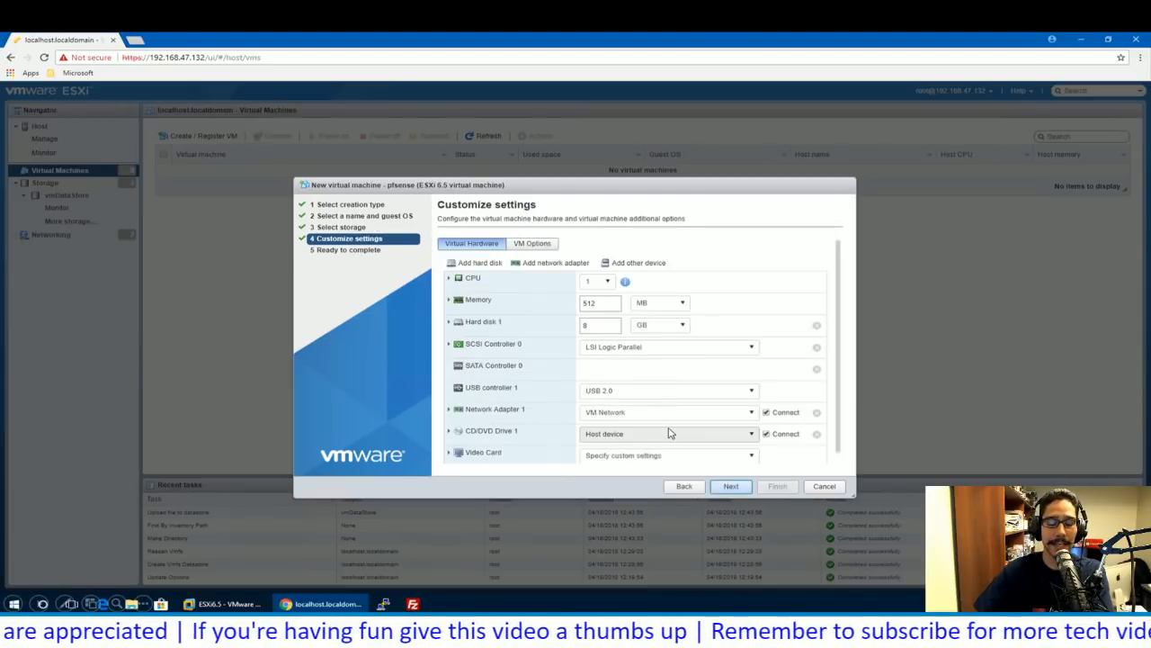
click(730, 486)
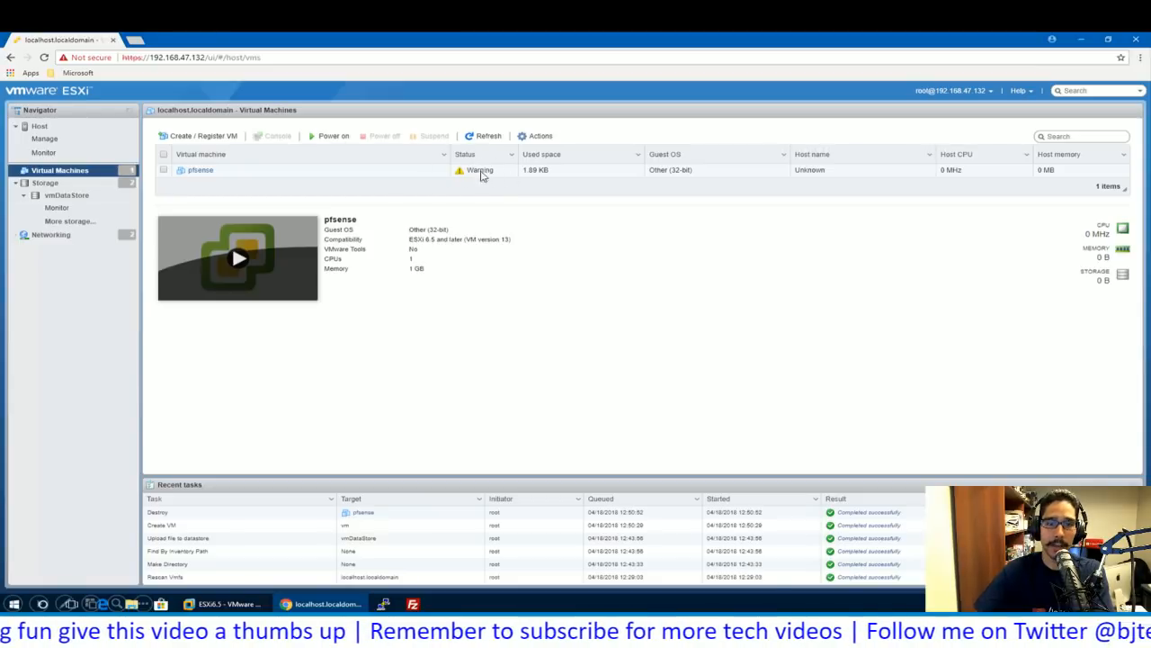
- Open the pfsense VM's settings editor showing 1 CPU, 1024 MB memory and 32 GB disk
click(201, 171)
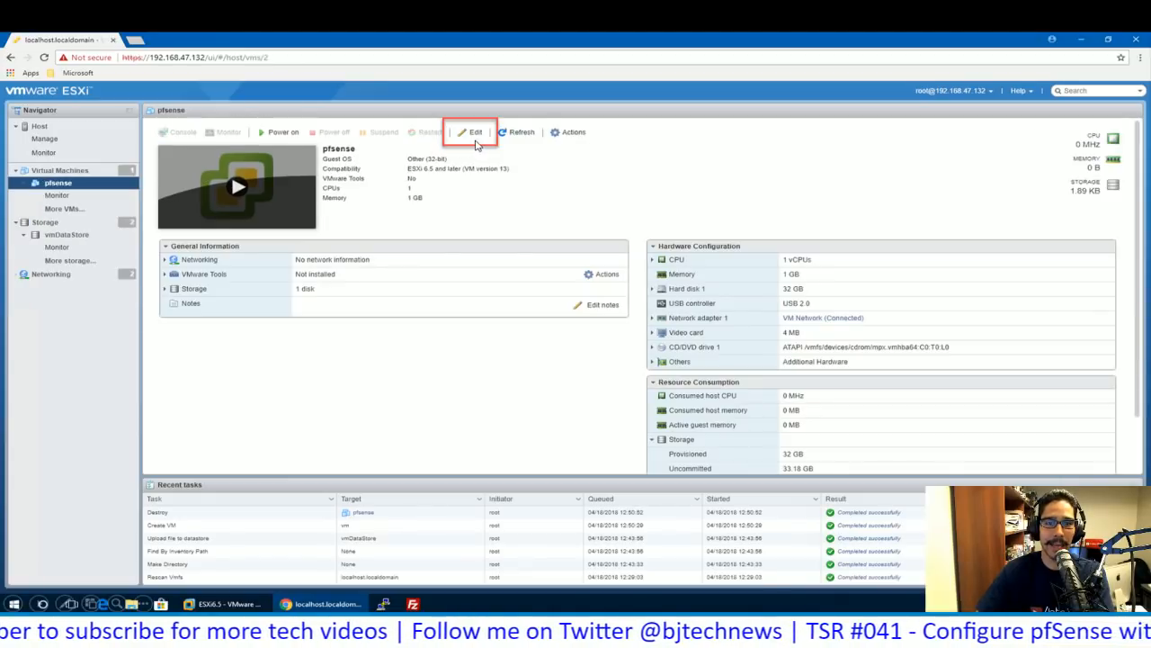
click(476, 135)
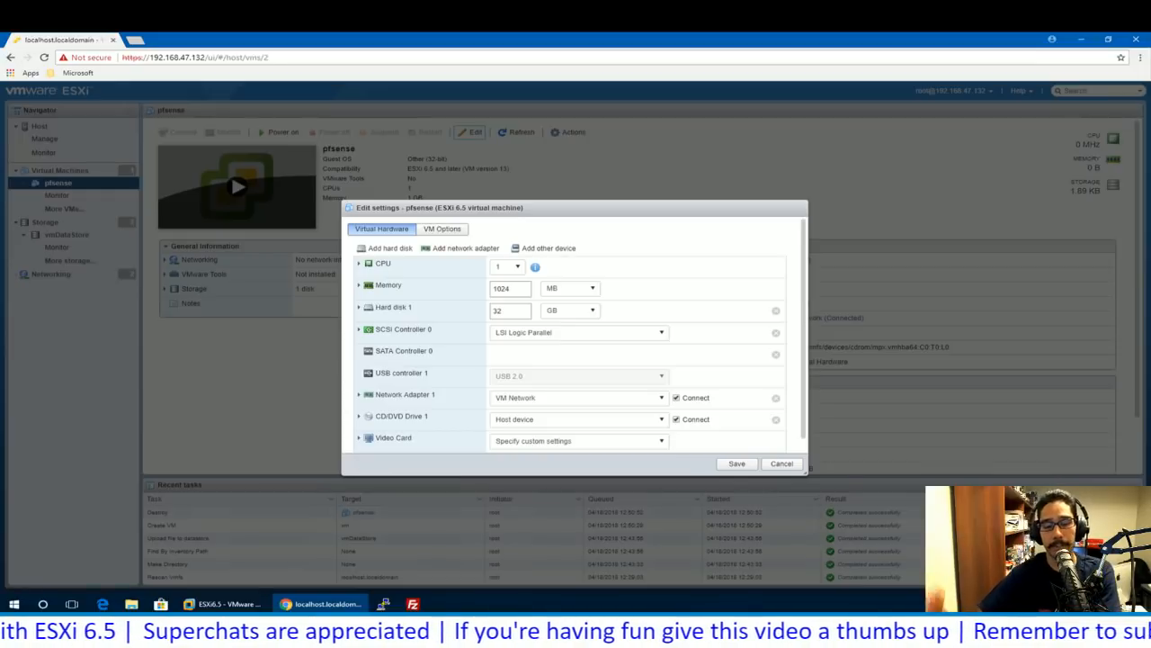
- Back CD/DVD Drive 1 with pfSense-CE-2.3.5-RELEASE-i386.iso from vmDataStore's ISOs folder
click(504, 370)
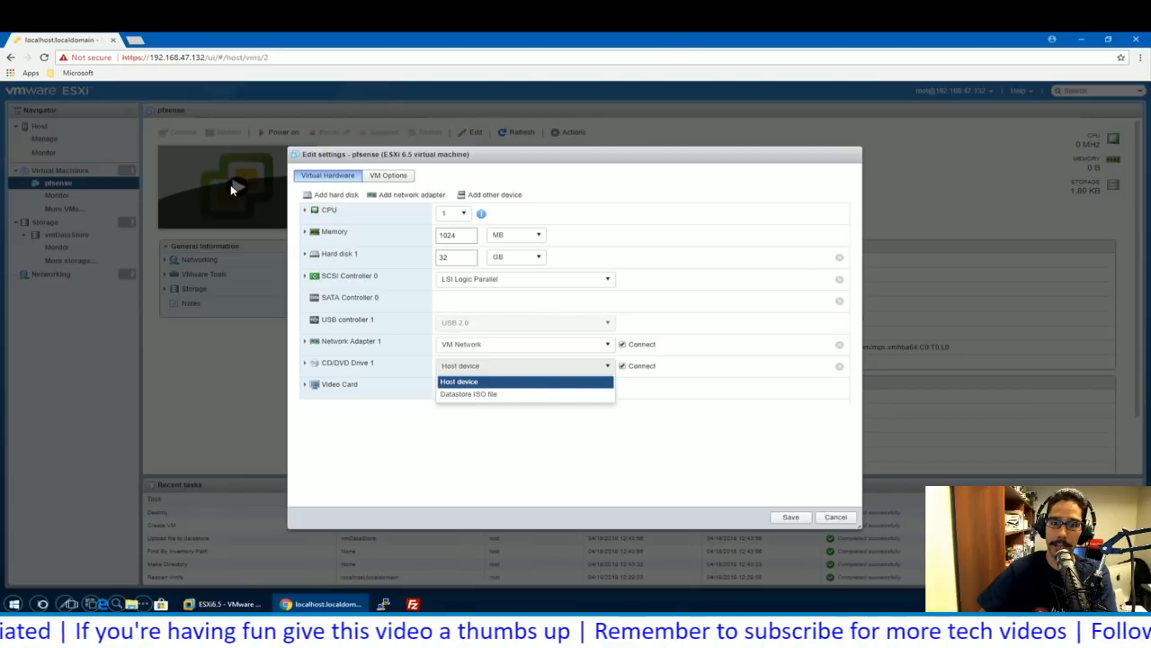
click(510, 396)
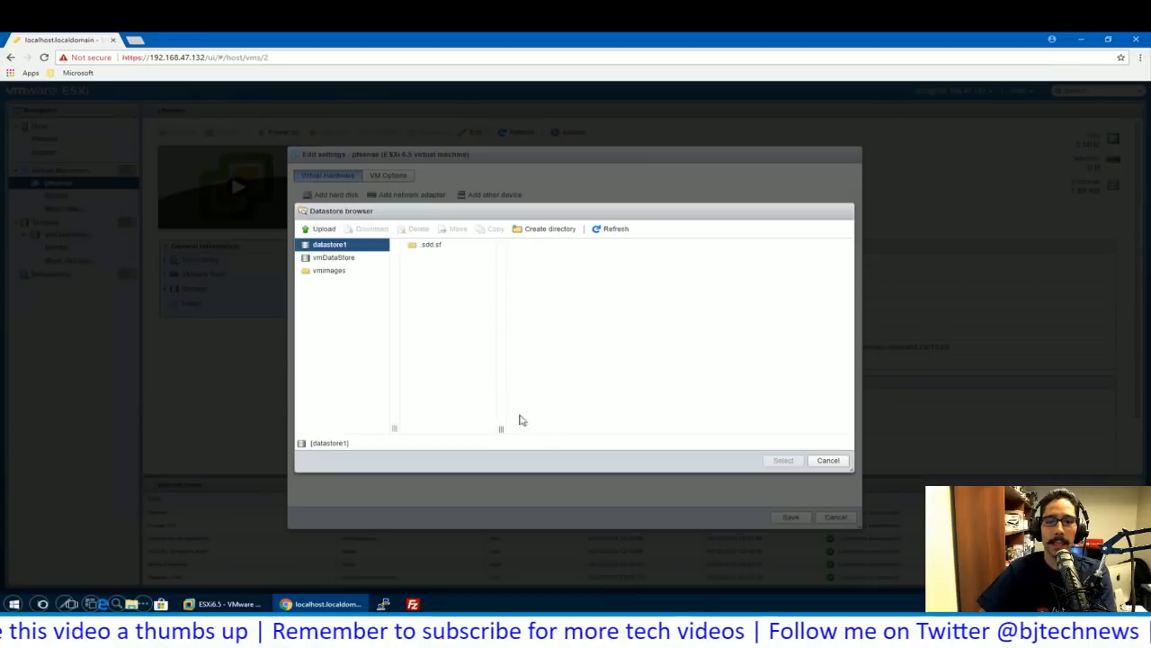
click(334, 258)
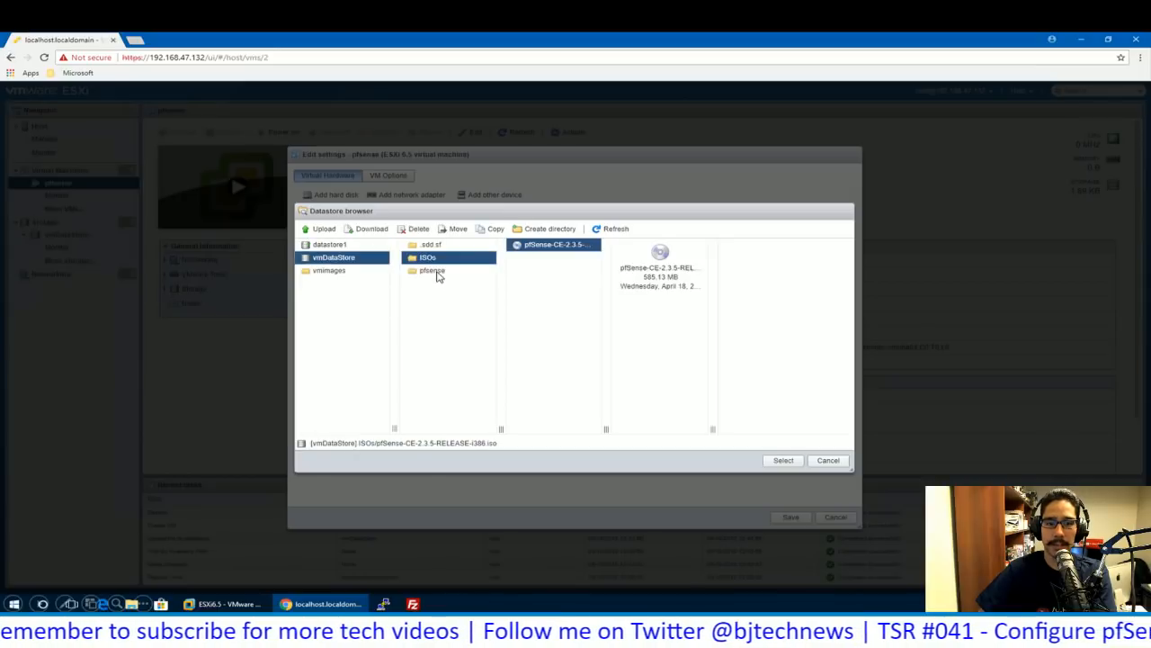
click(783, 460)
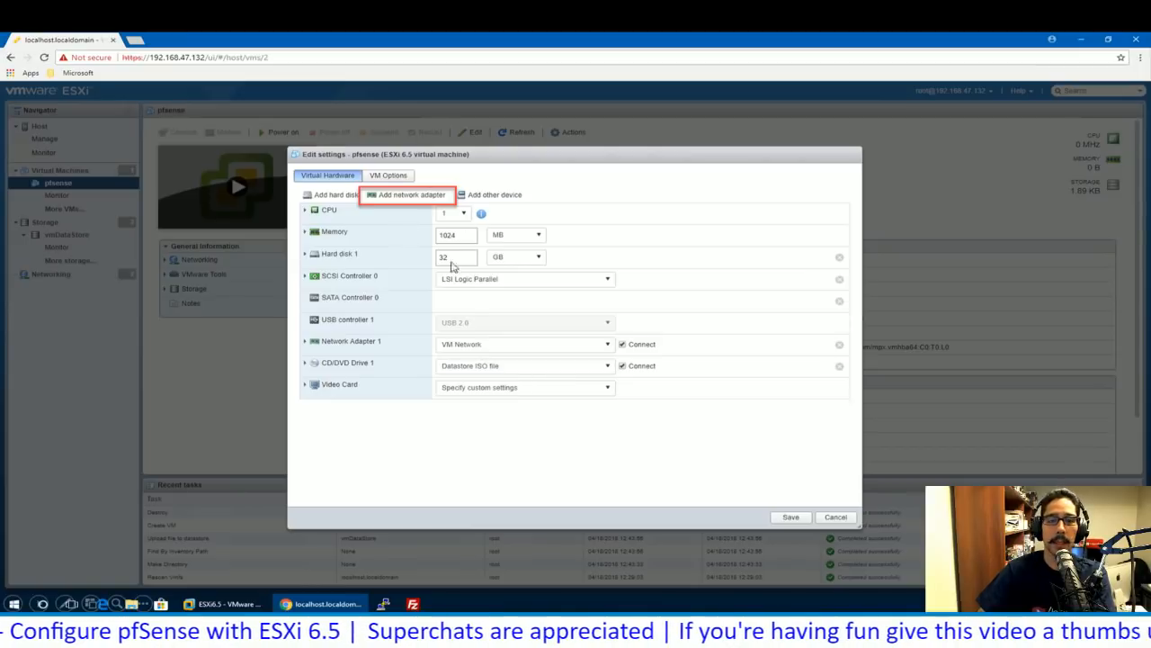
- Add a second network adapter on VM Network, disconnected at power-on, and save the pfsense VM
click(408, 203)
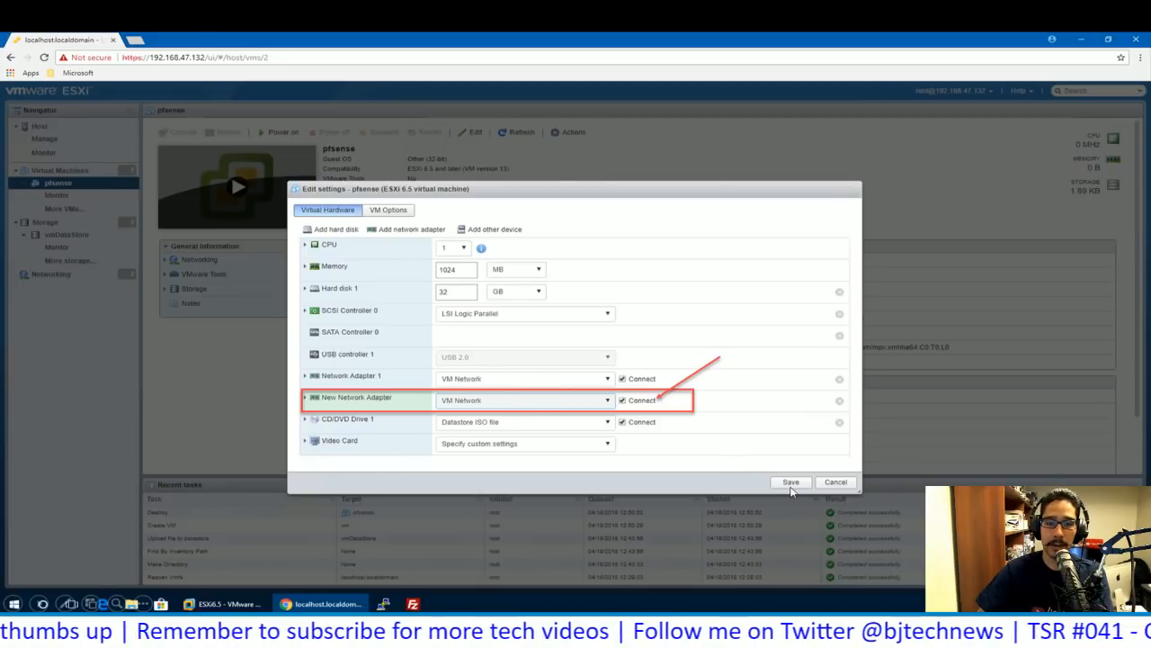
click(622, 399)
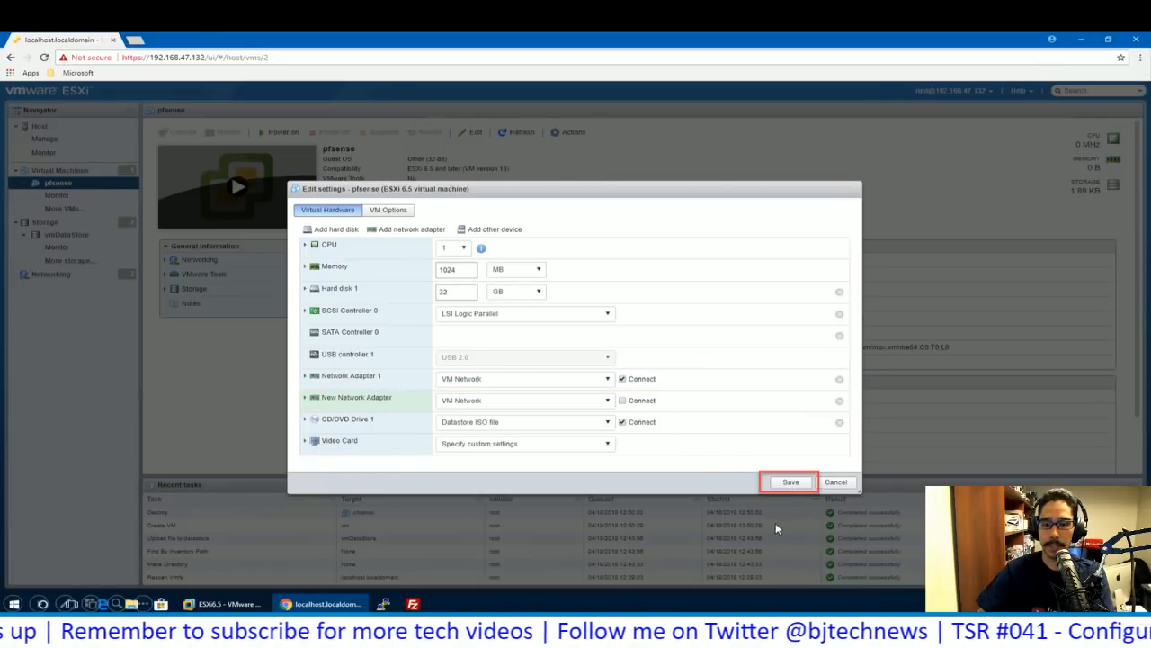
click(789, 482)
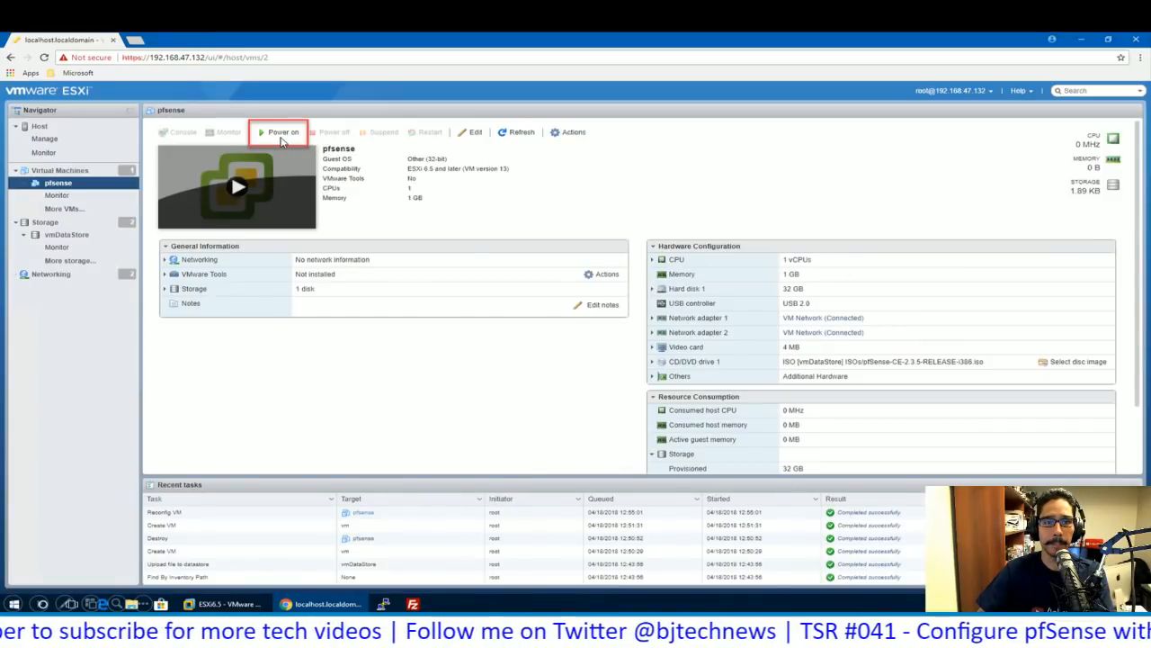
- Power on the pfsense VM and open its console in the browser
click(280, 140)
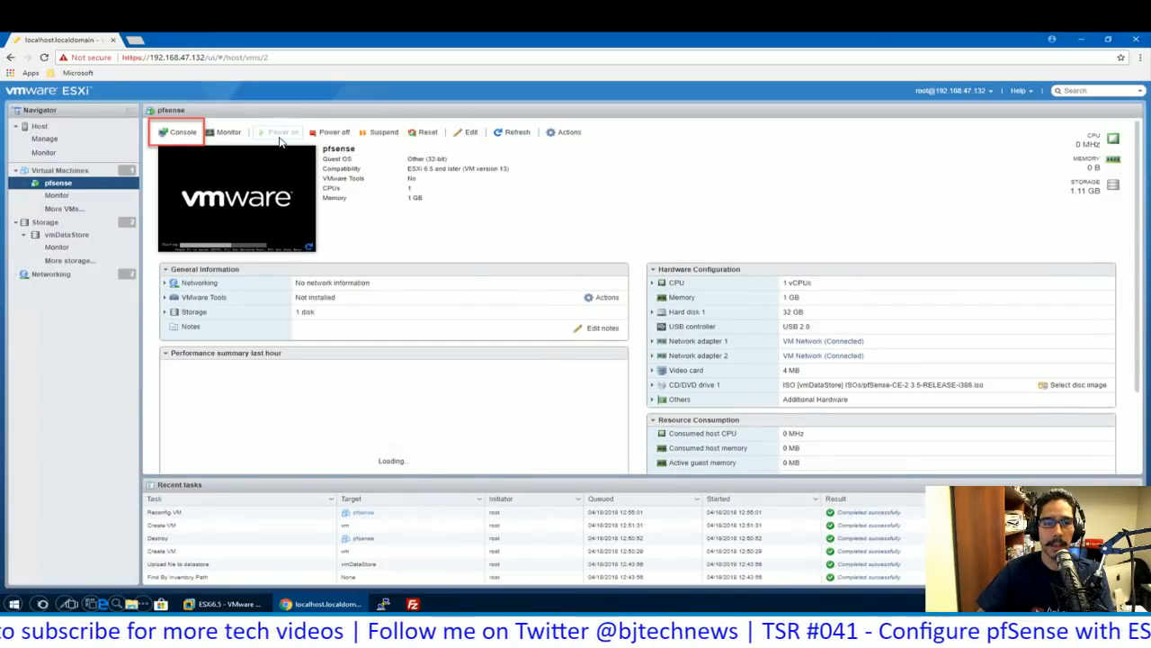
click(180, 134)
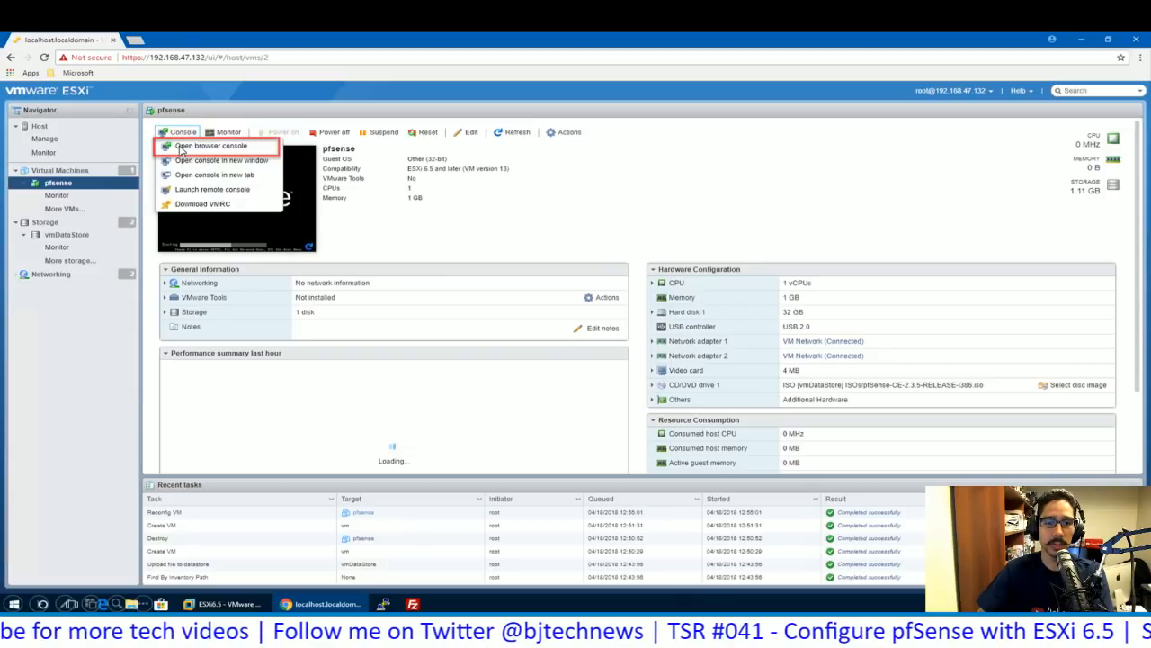
click(237, 149)
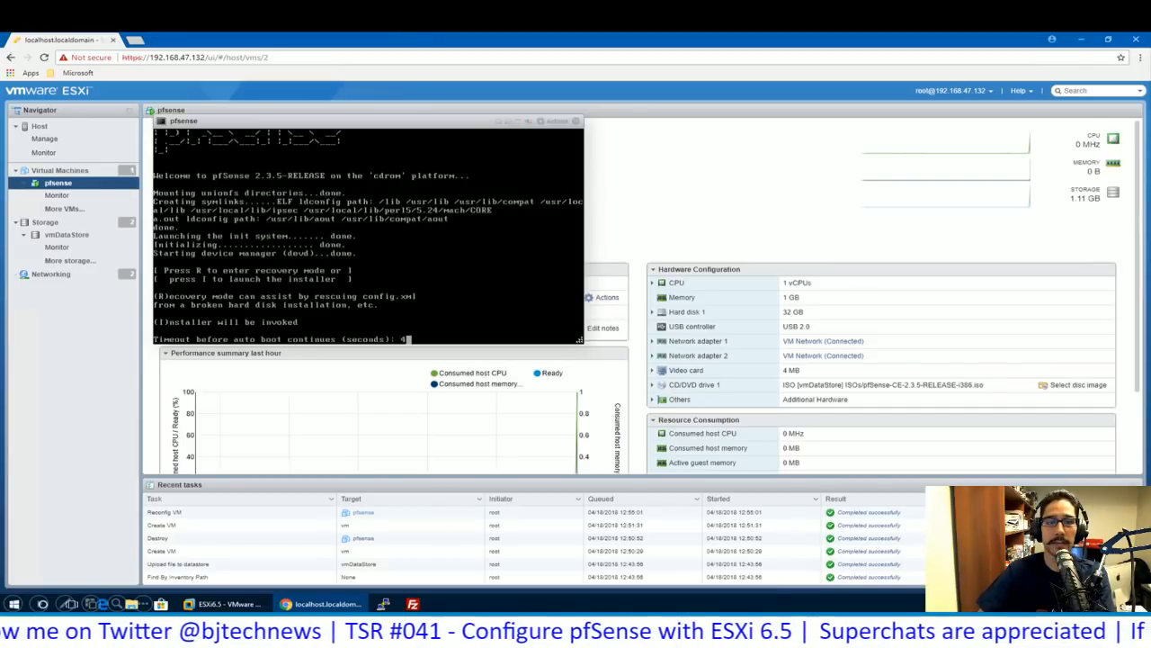
- Launch the pfSense installer immediately and accept the default console settings
key(i)
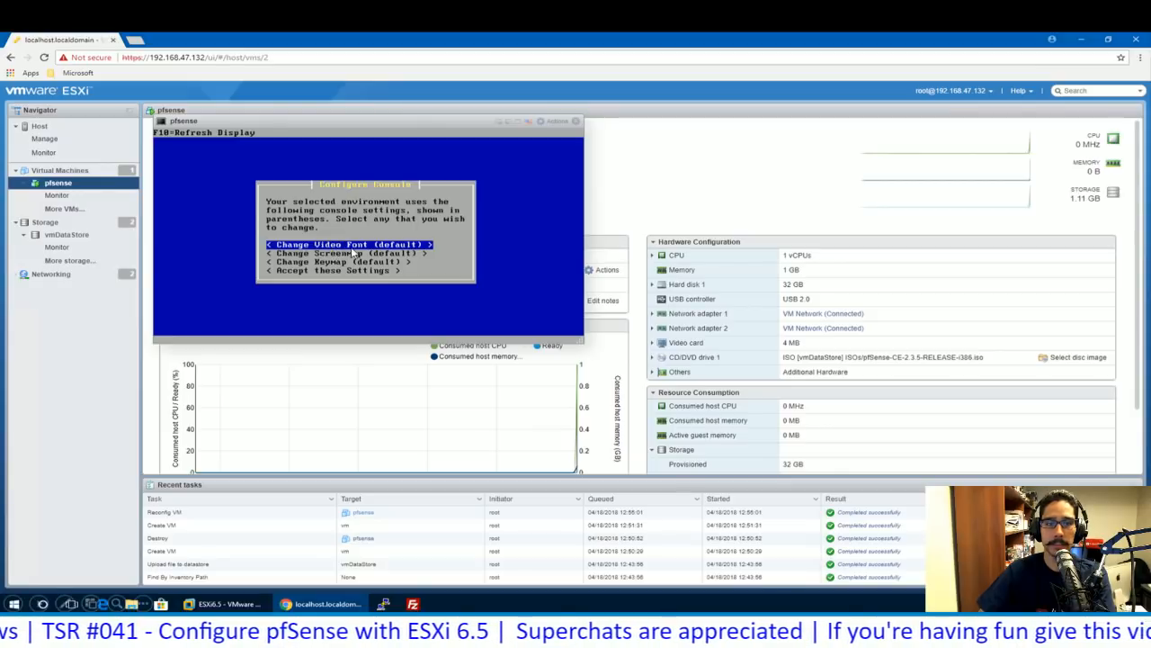
key(Down)
key(Down)
key(Down)
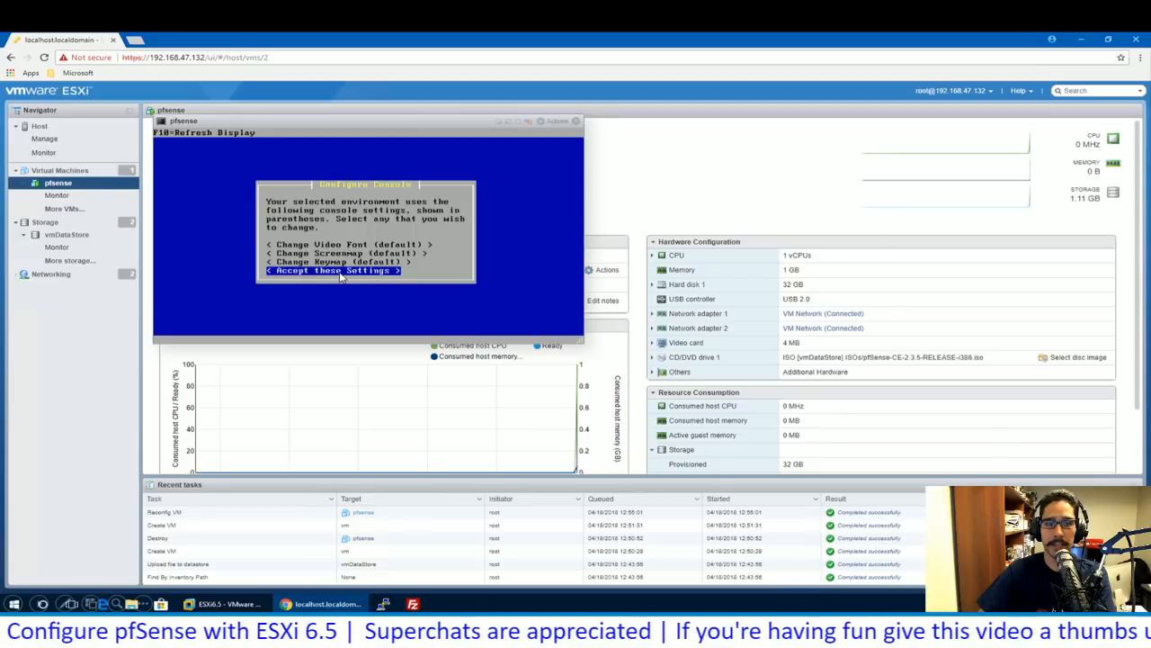
key(Return)
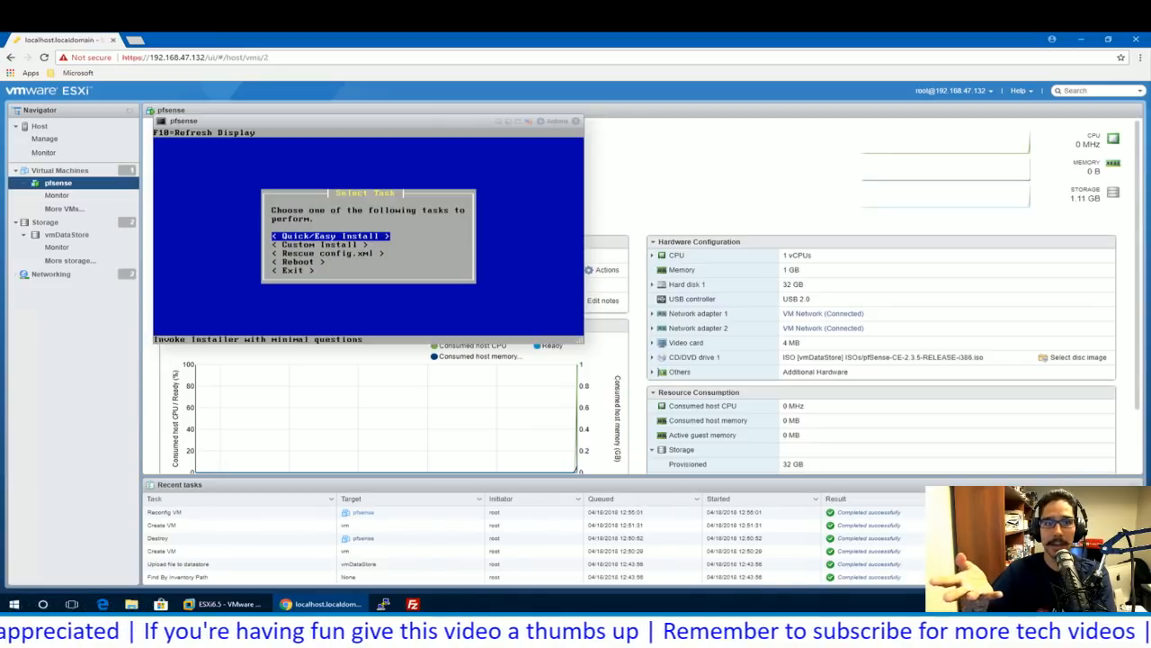
- Run the Quick/Easy Install with the Standard Kernel, erasing the disk, then reboot pfSense
key(Return)
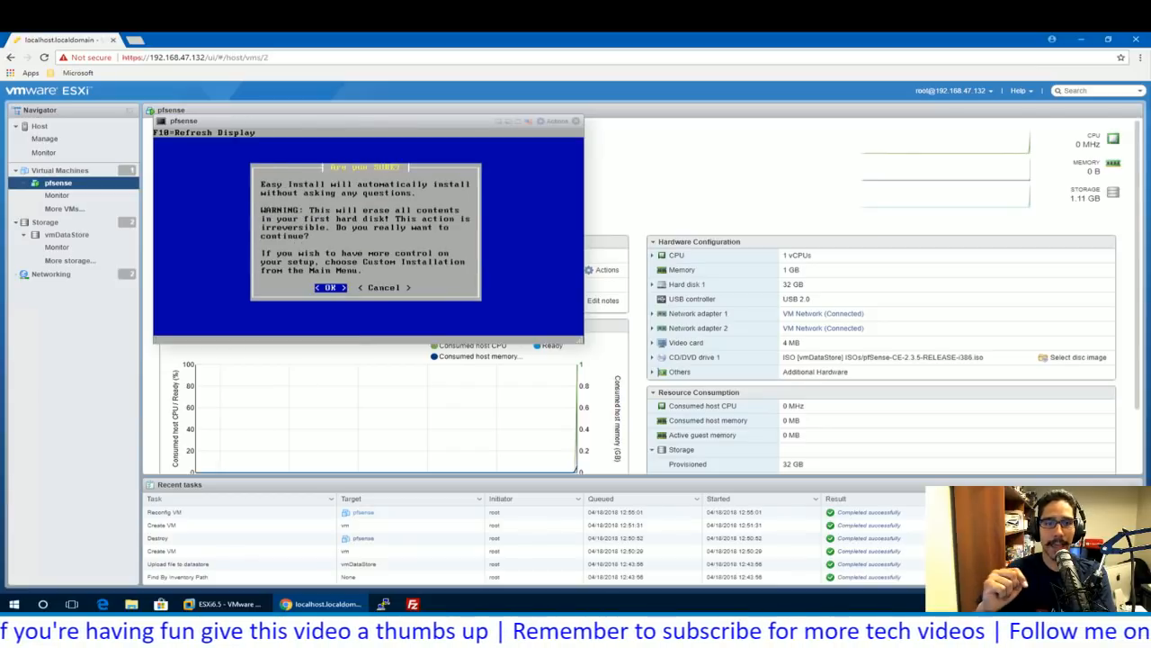
key(Return)
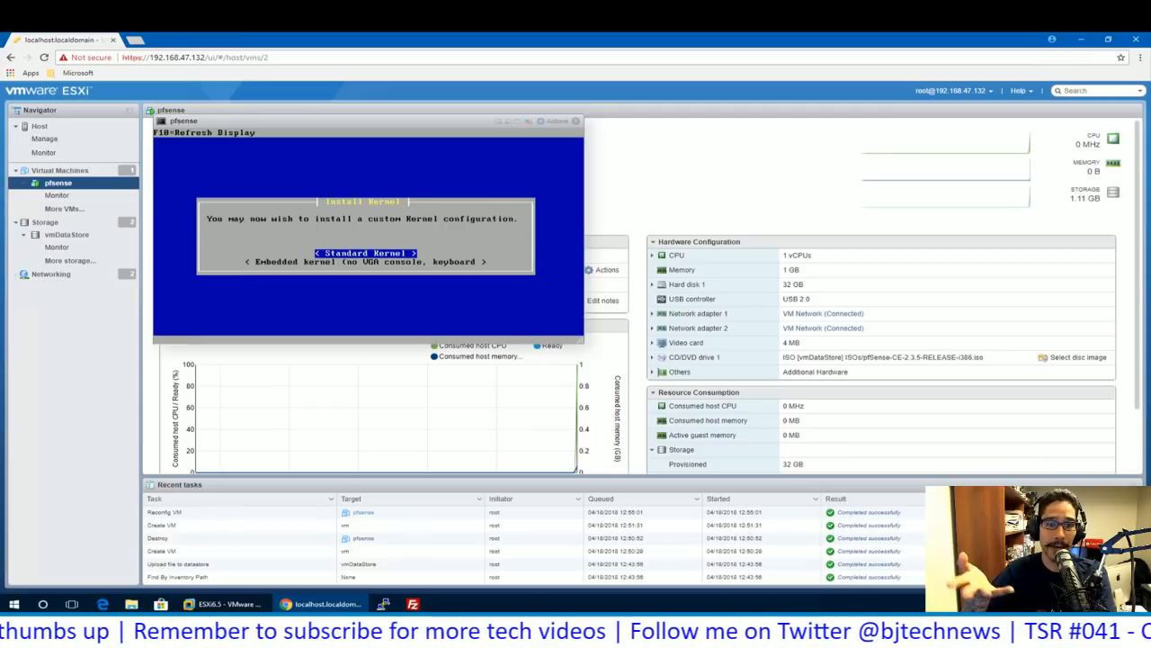
key(Return)
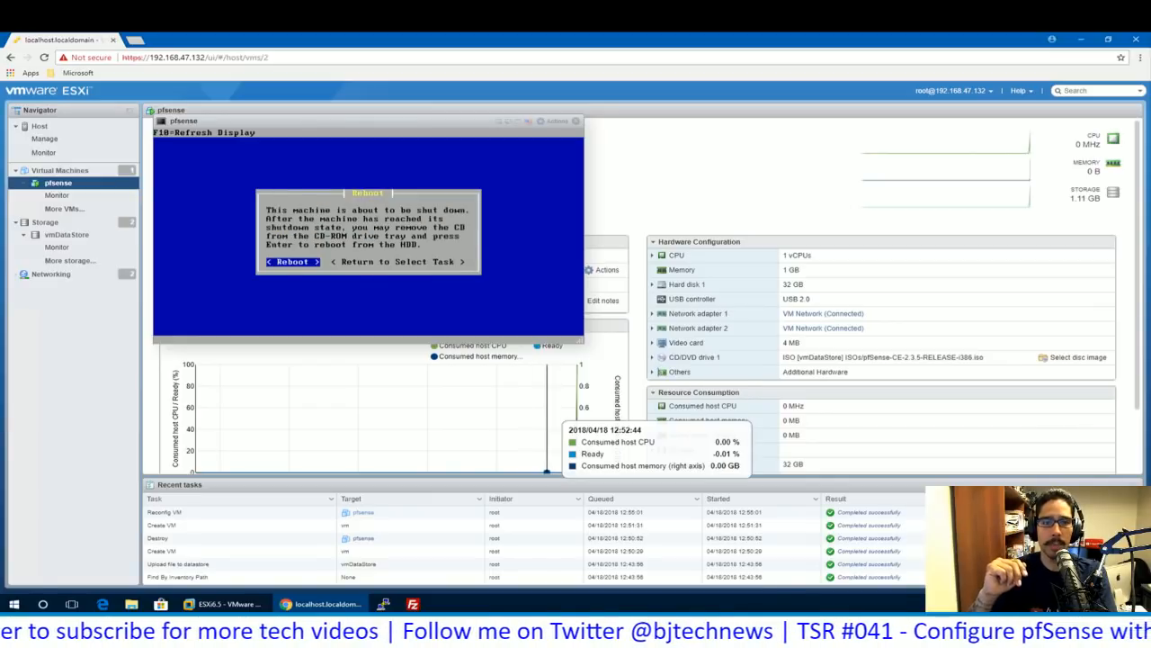
key(Return)
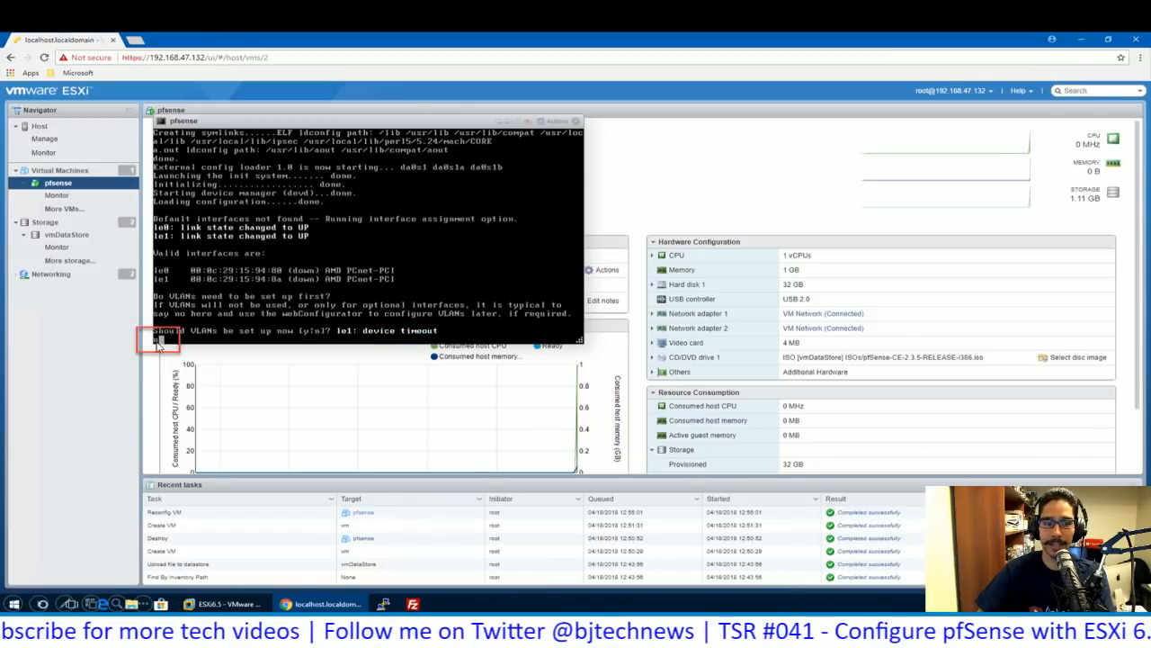
- Decline VLANs, assign le0 as WAN and le1 as LAN, skip Optional 1, and confirm
text(n)
key(Return)
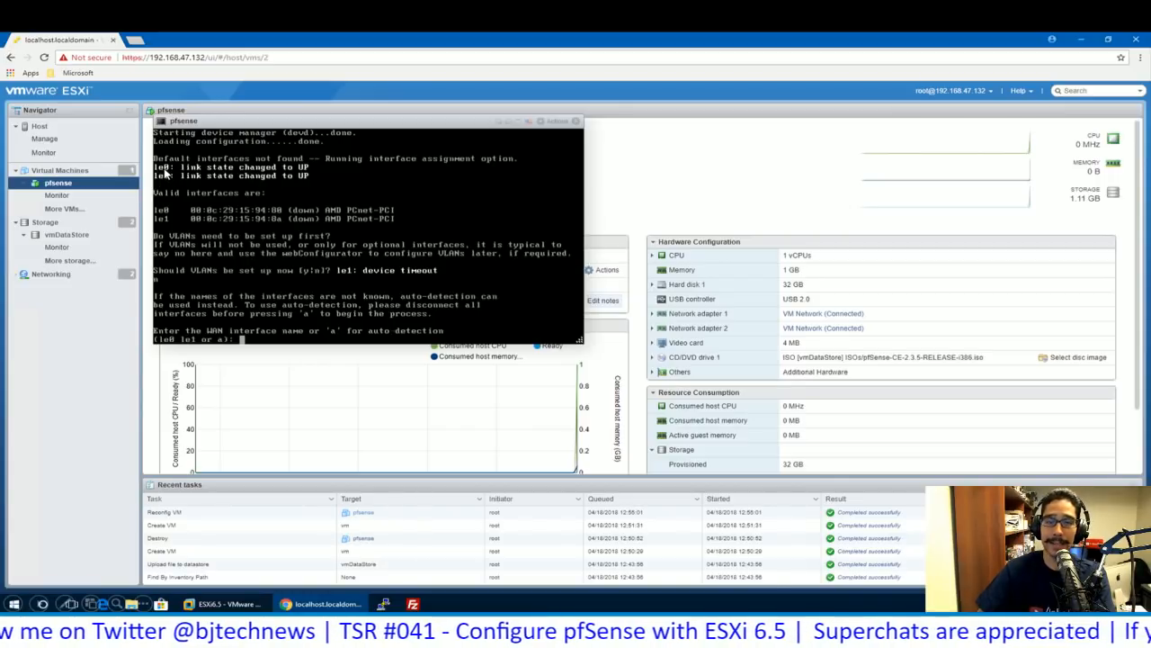
text(le0)
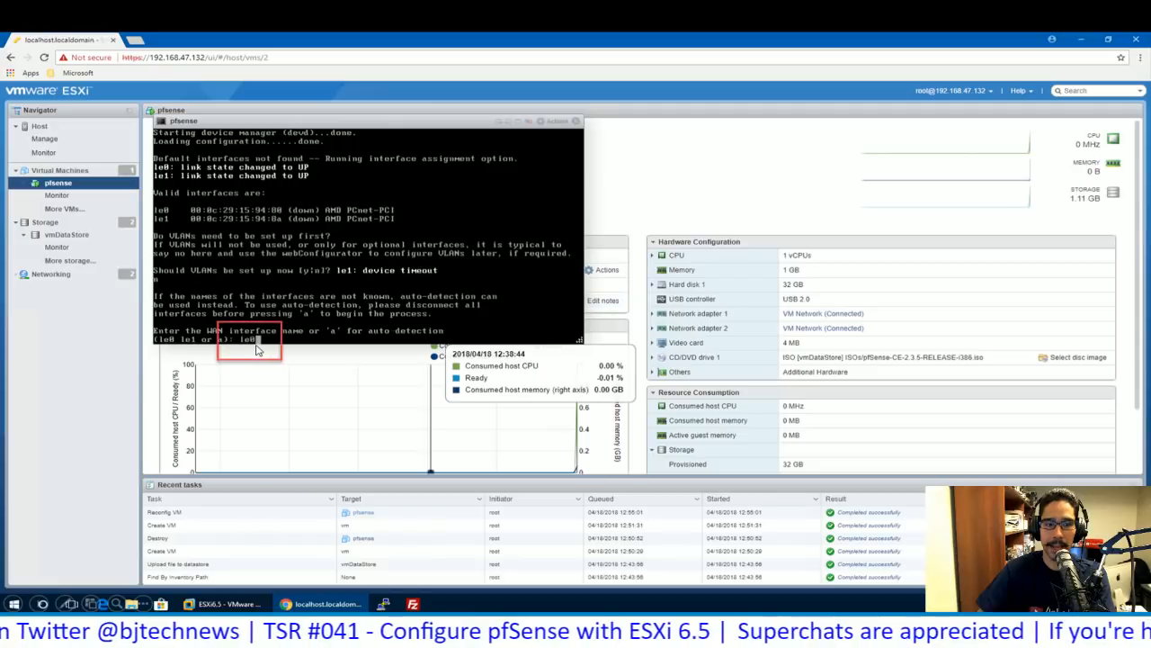
key(Return)
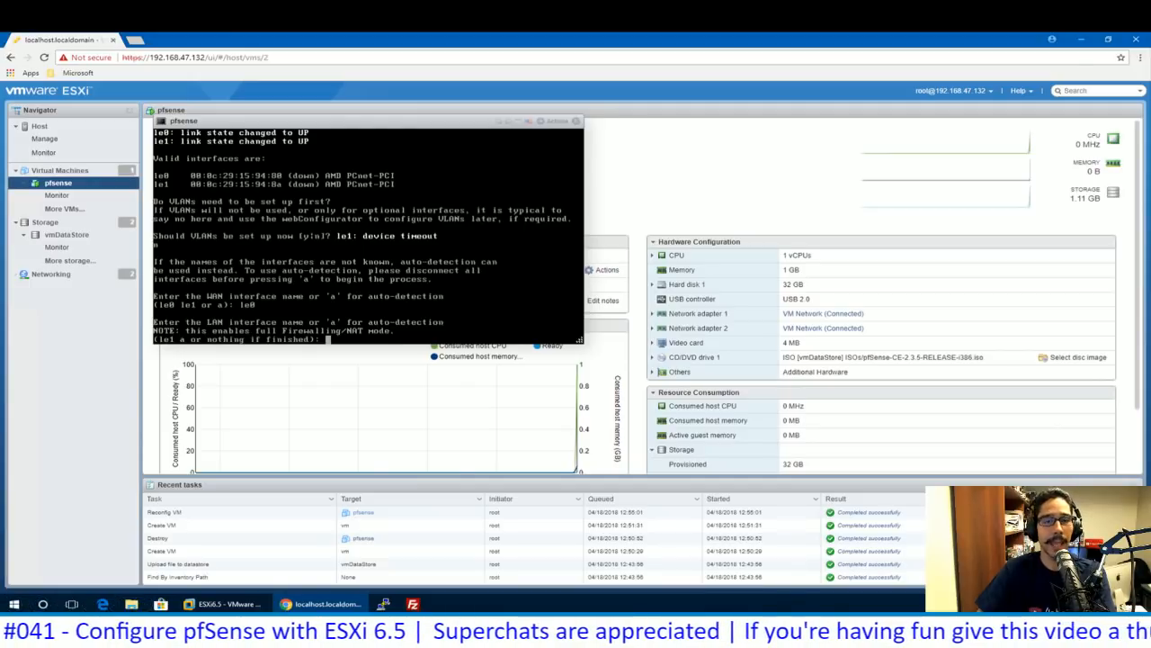
text(le1)
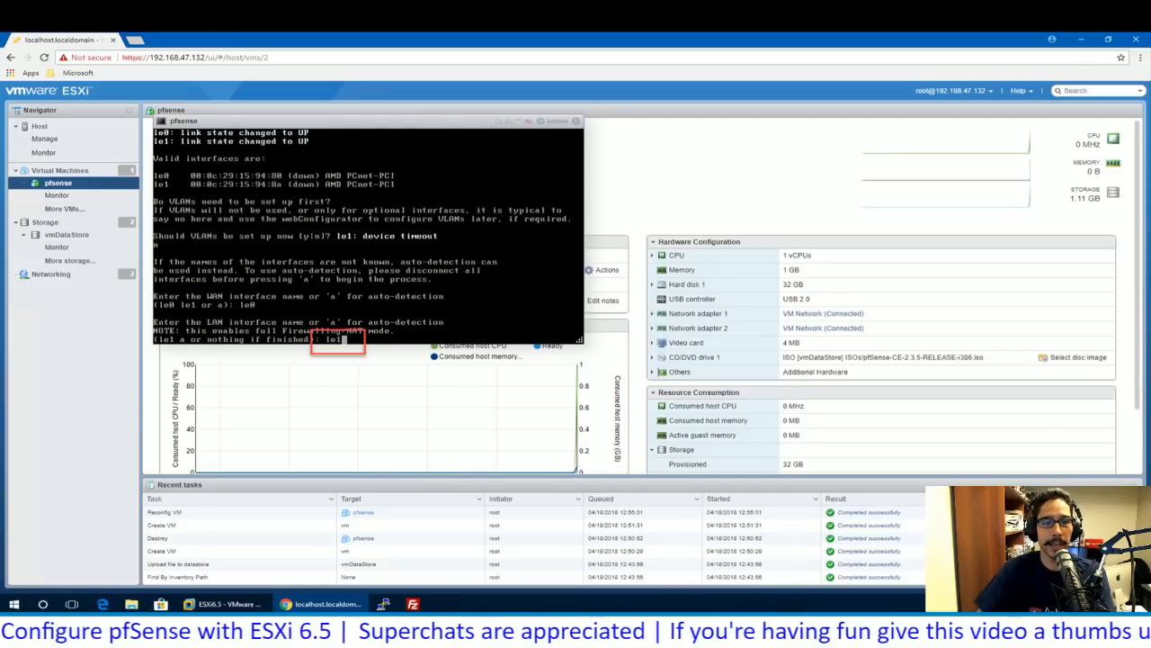
key(Return)
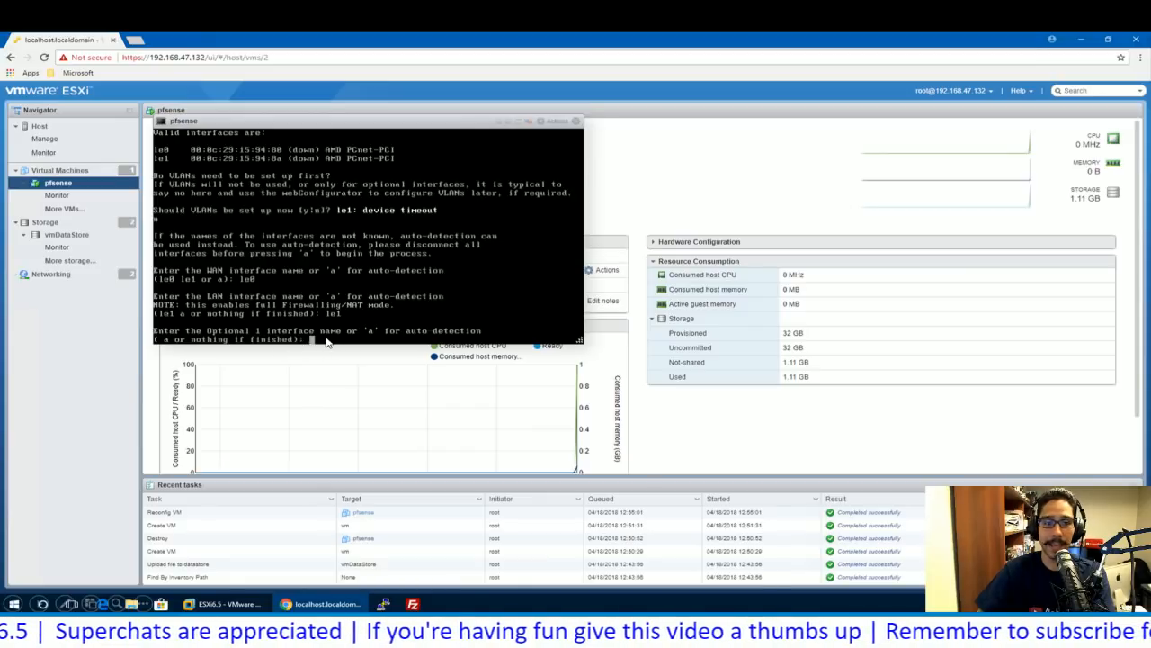
key(Return)
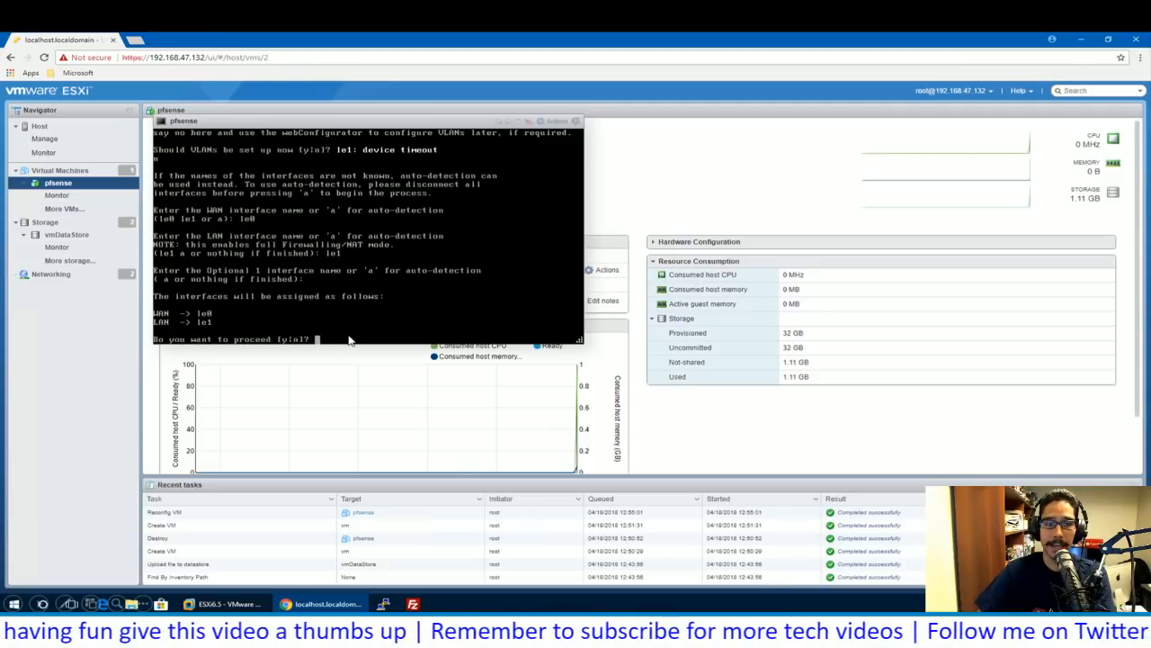
text(y)
key(Return)
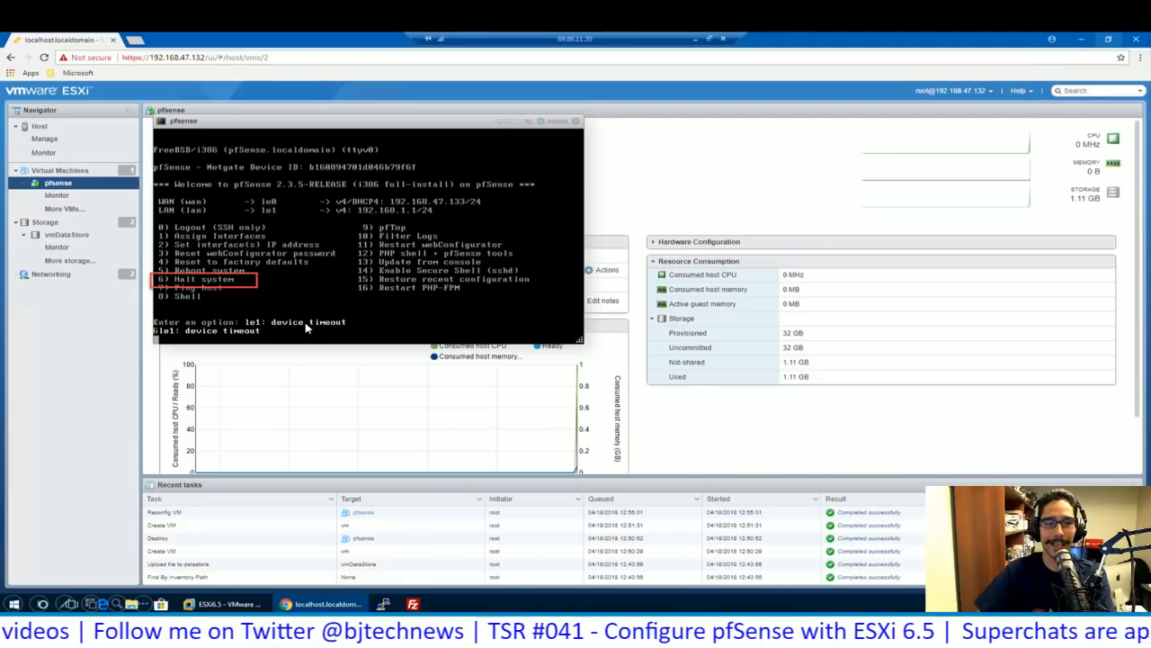
- Halt the pfSense system from the console menu, confirming with y
key(Return)
text(yle1: device timeout)
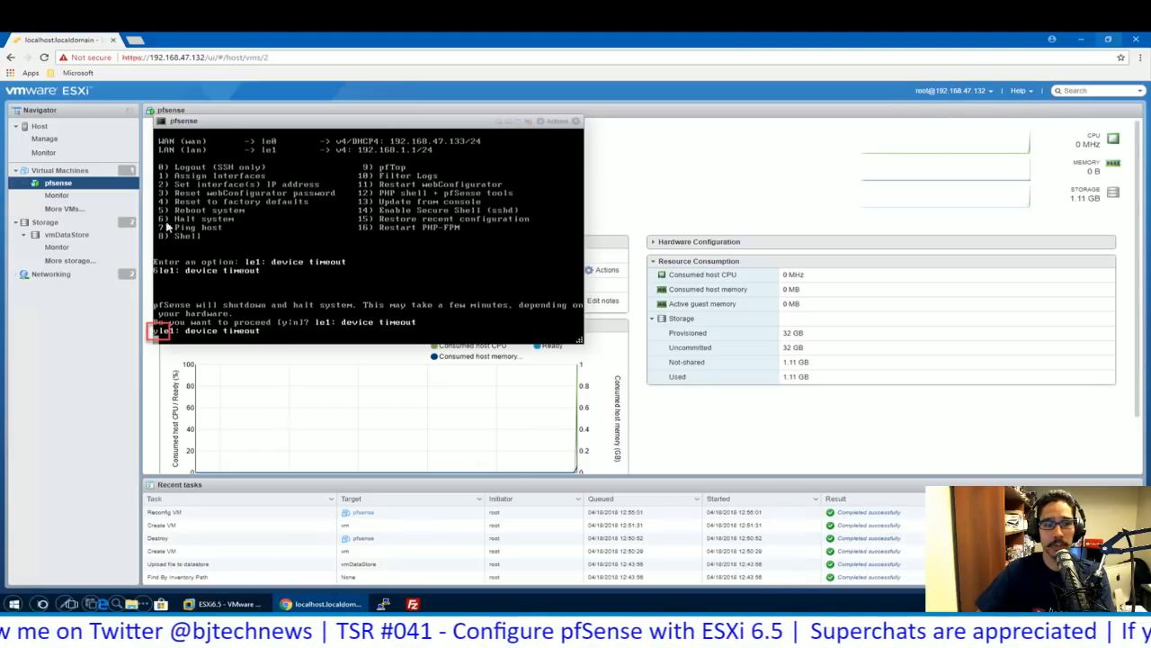
key(Left)
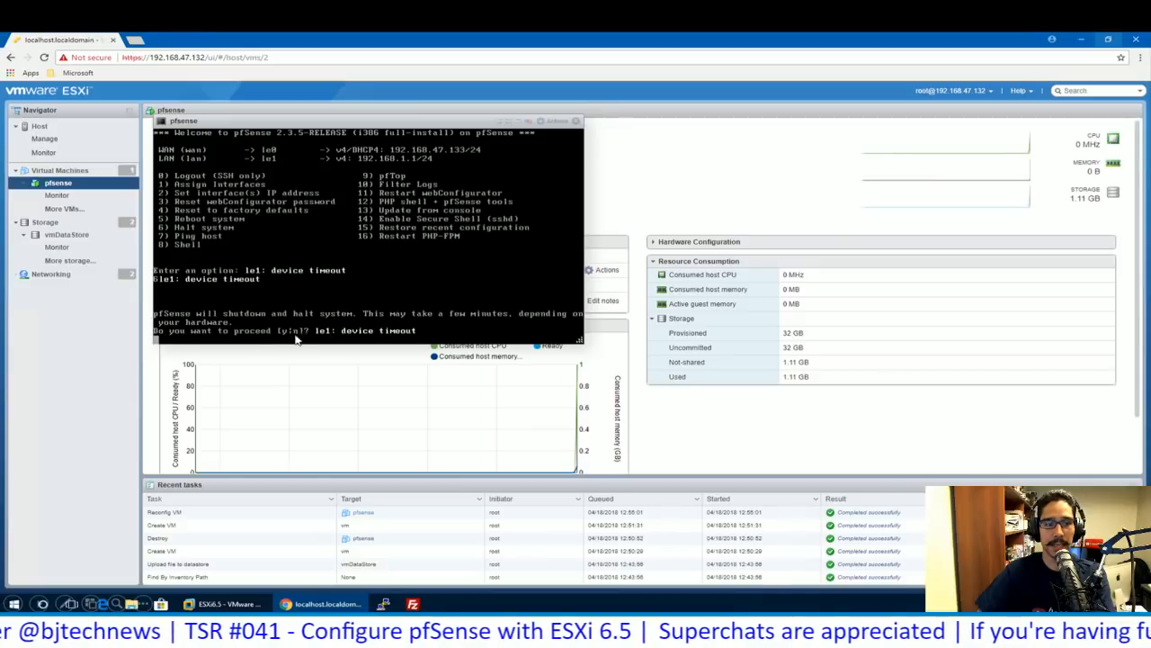
text(yle1: device timeout)
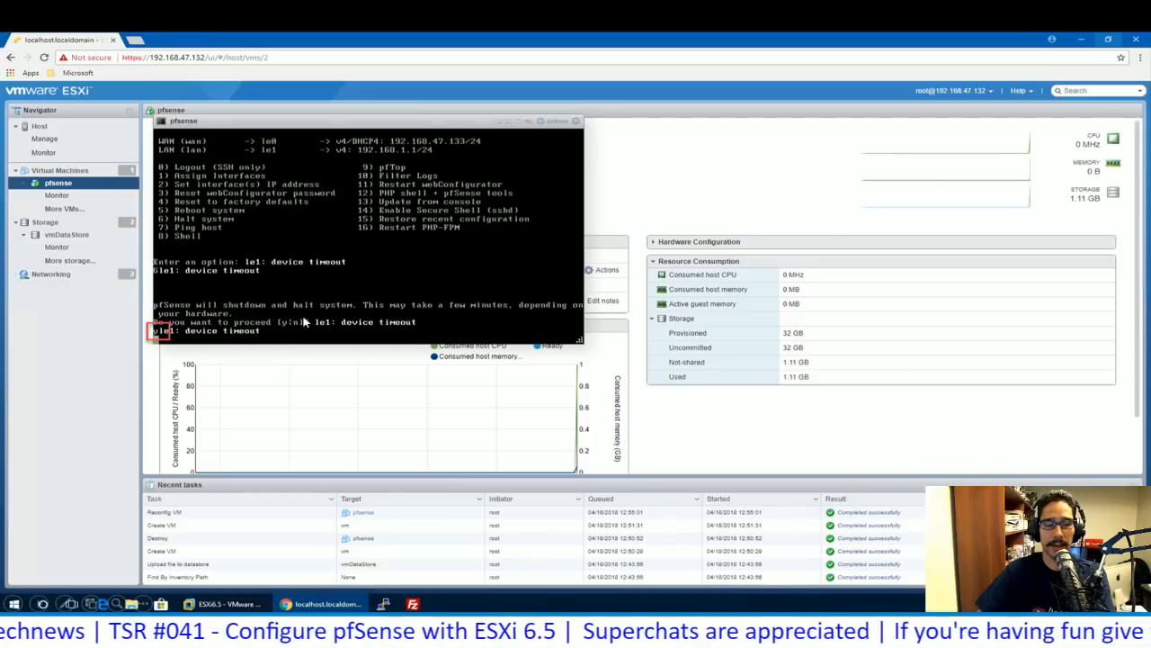
key(Return)
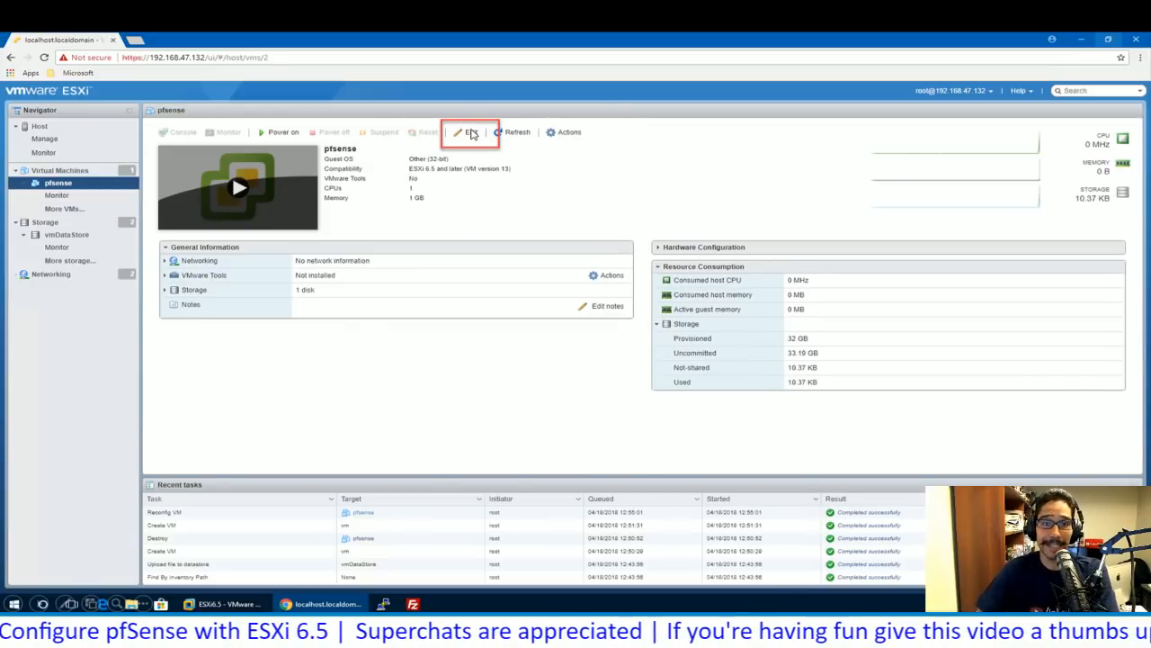
- Change Network Adapter 1 and Network Adapter 2 of the pfsense VM to the E1000 type
click(477, 137)
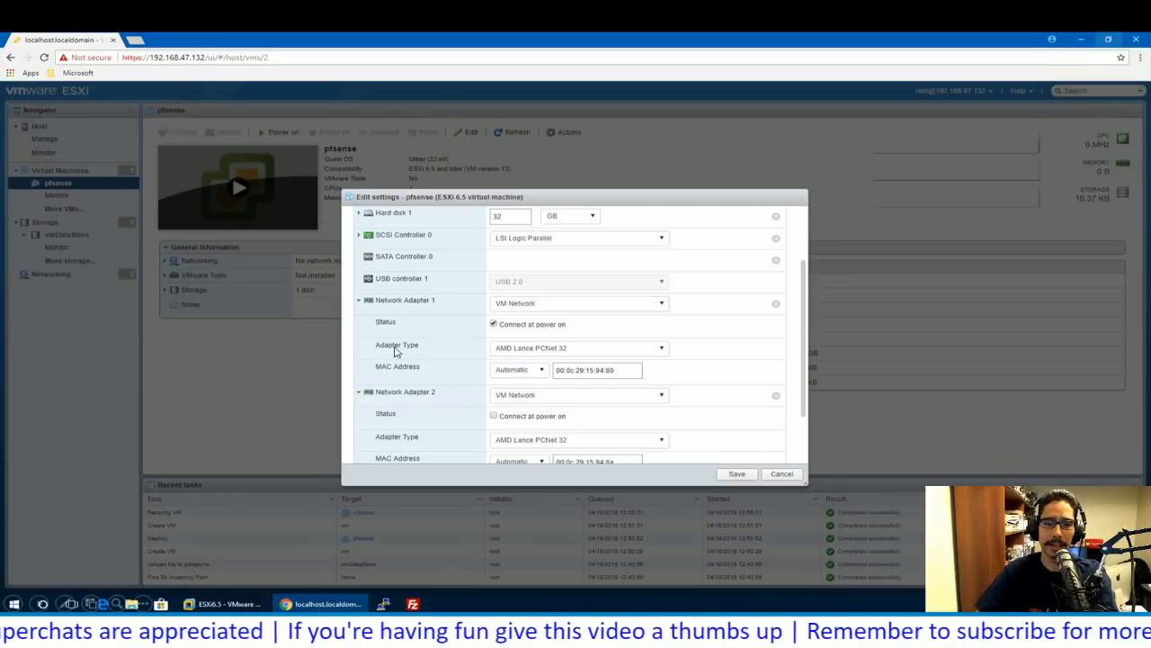
click(555, 356)
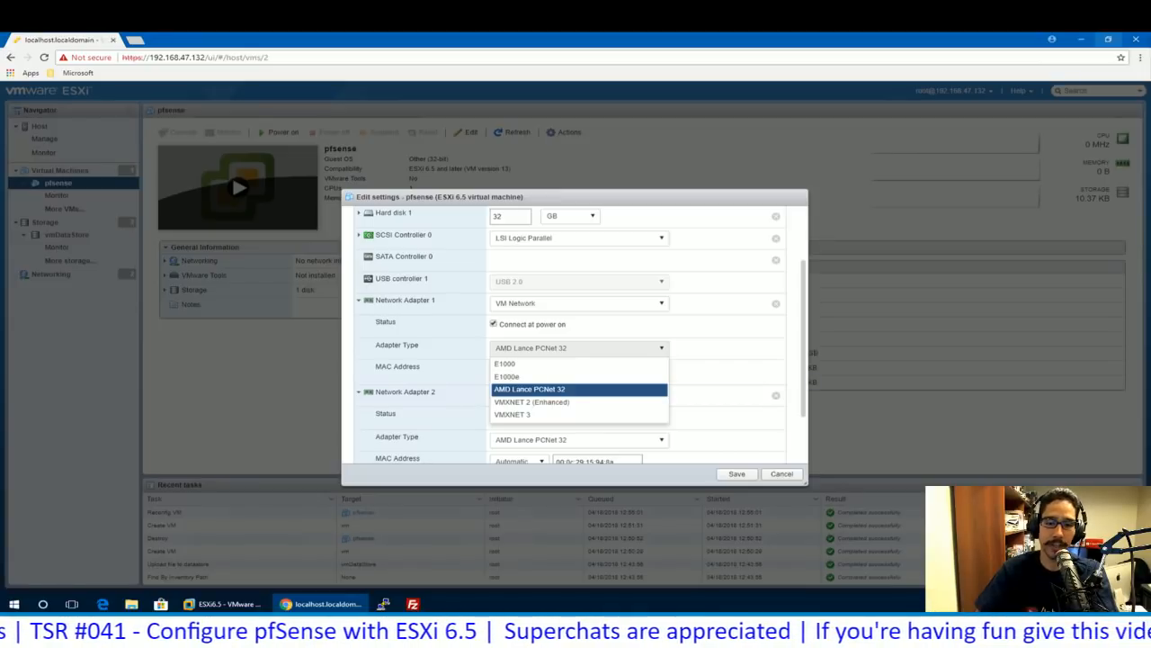
click(505, 365)
click(580, 439)
click(506, 455)
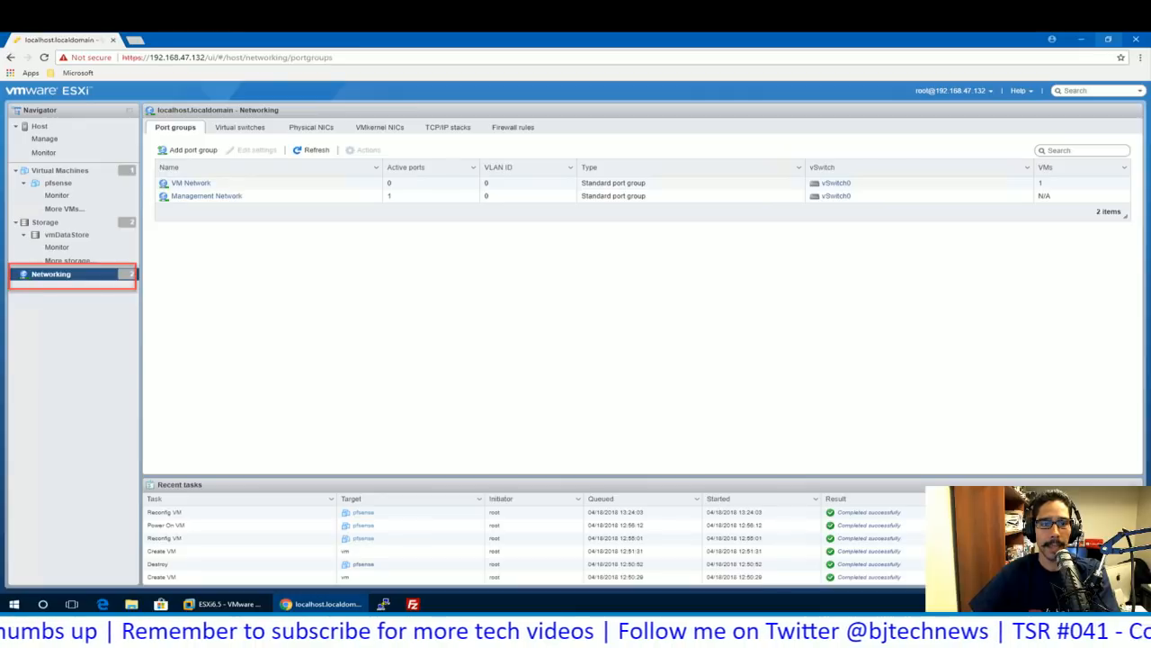
- Show the Virtual switches list, which contains only vSwitch0
key(Right)
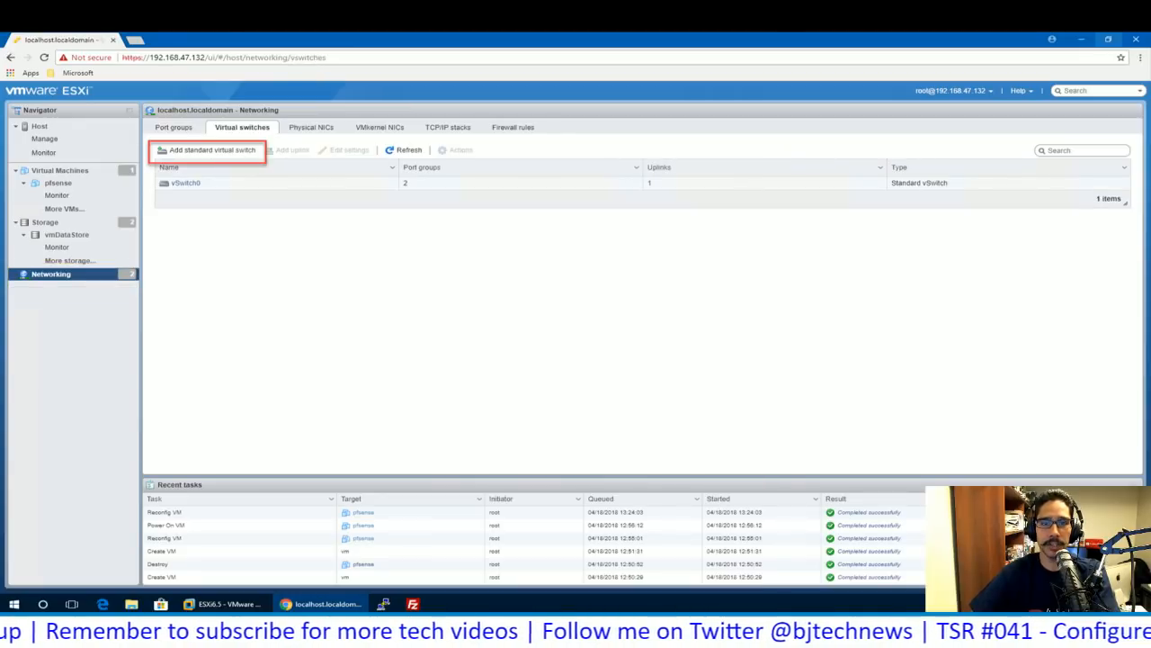
key(Left)
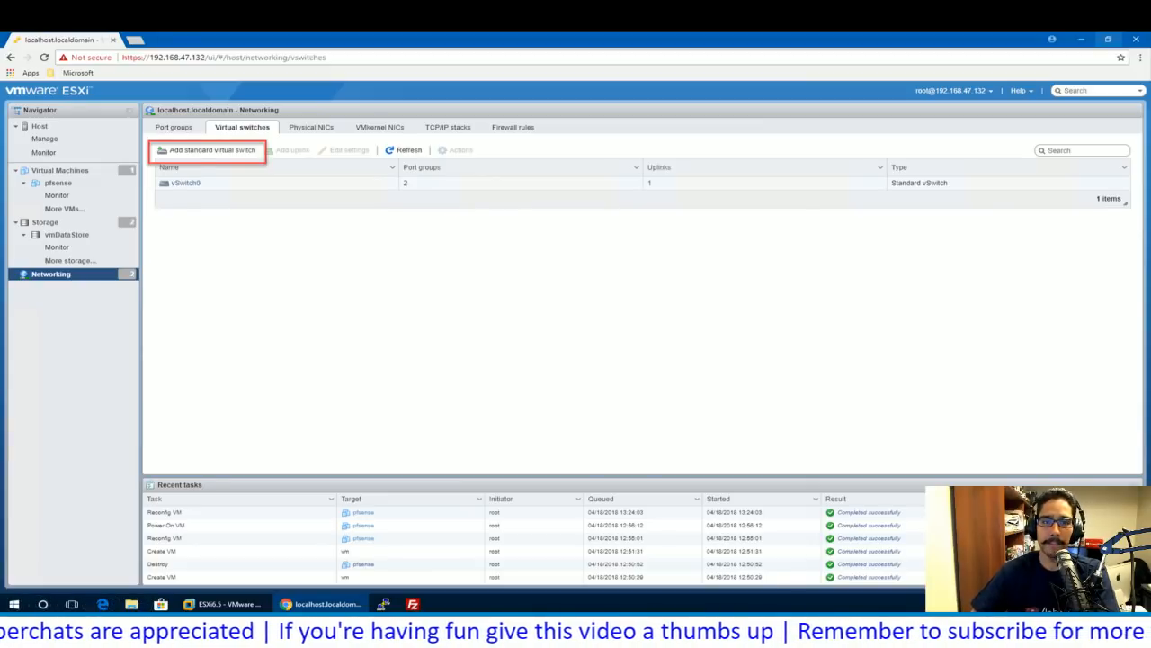
- Create a new standard virtual switch named vSwitch1
key(Right)
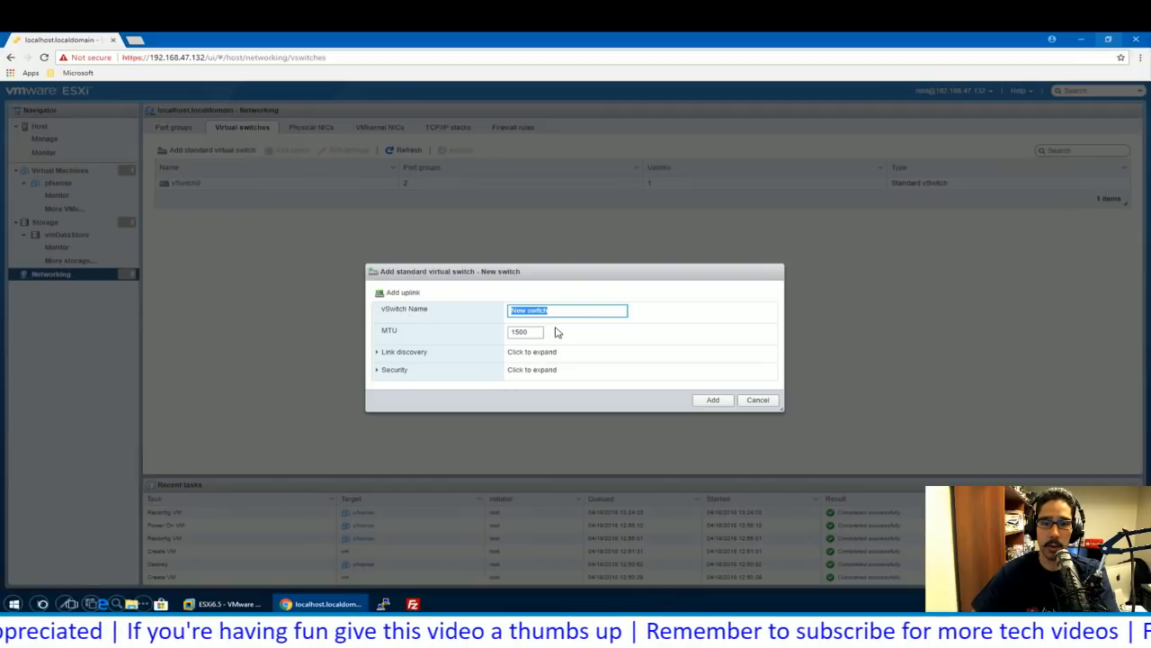
key(Right)
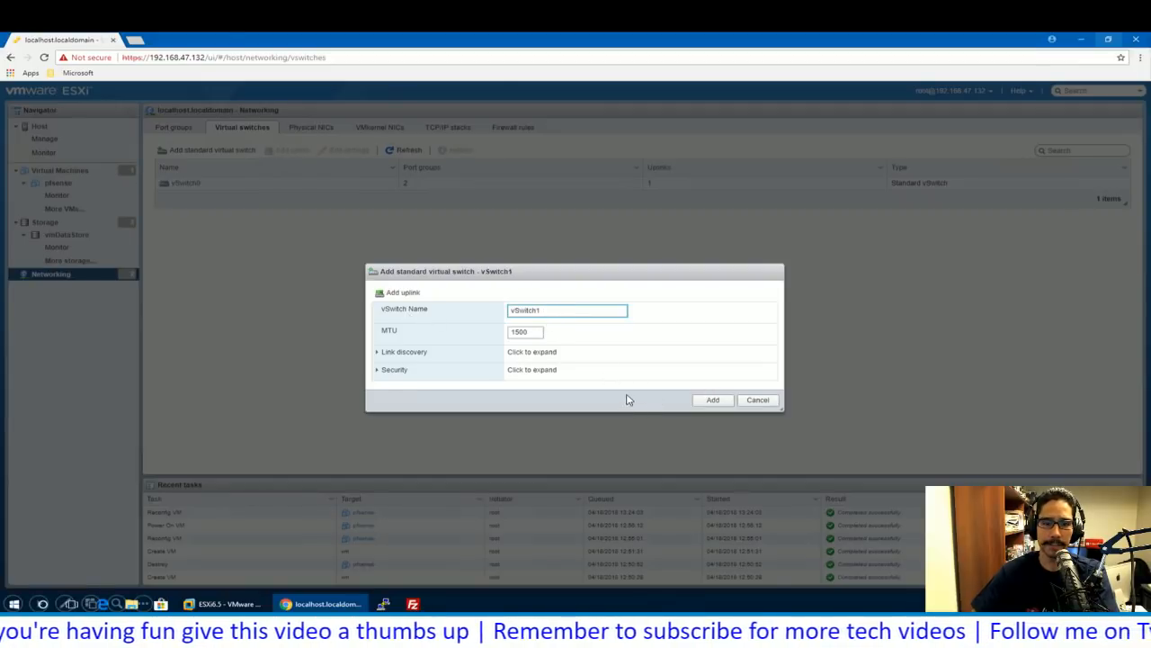
key(Return)
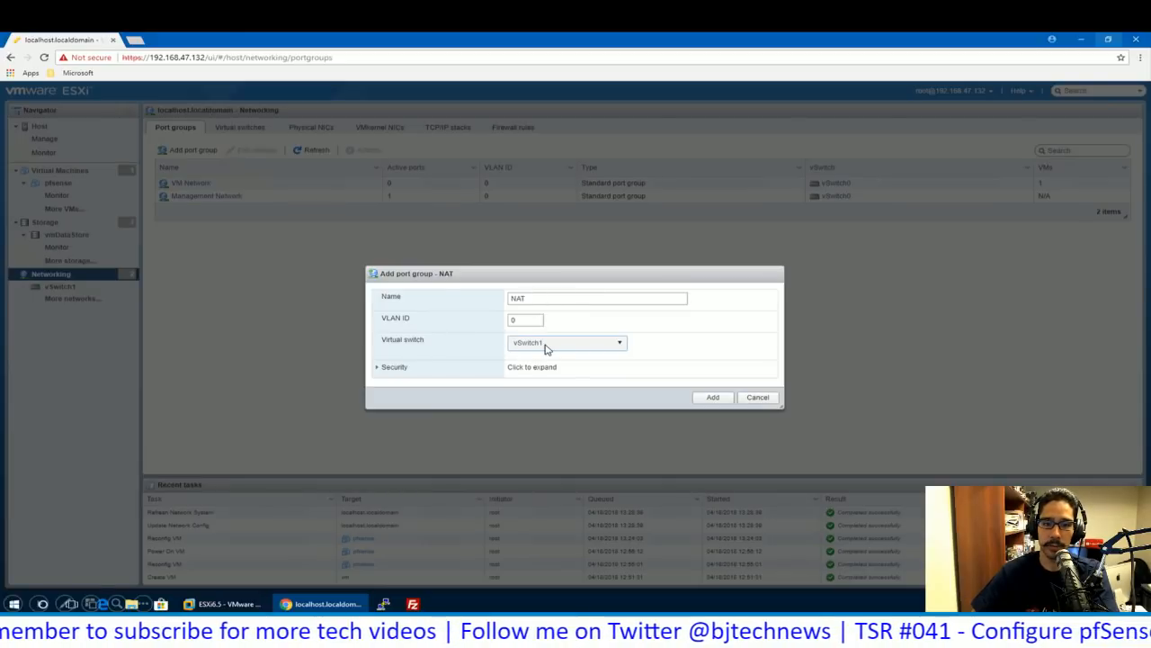
- Add the NAT port group on vSwitch1
click(725, 399)
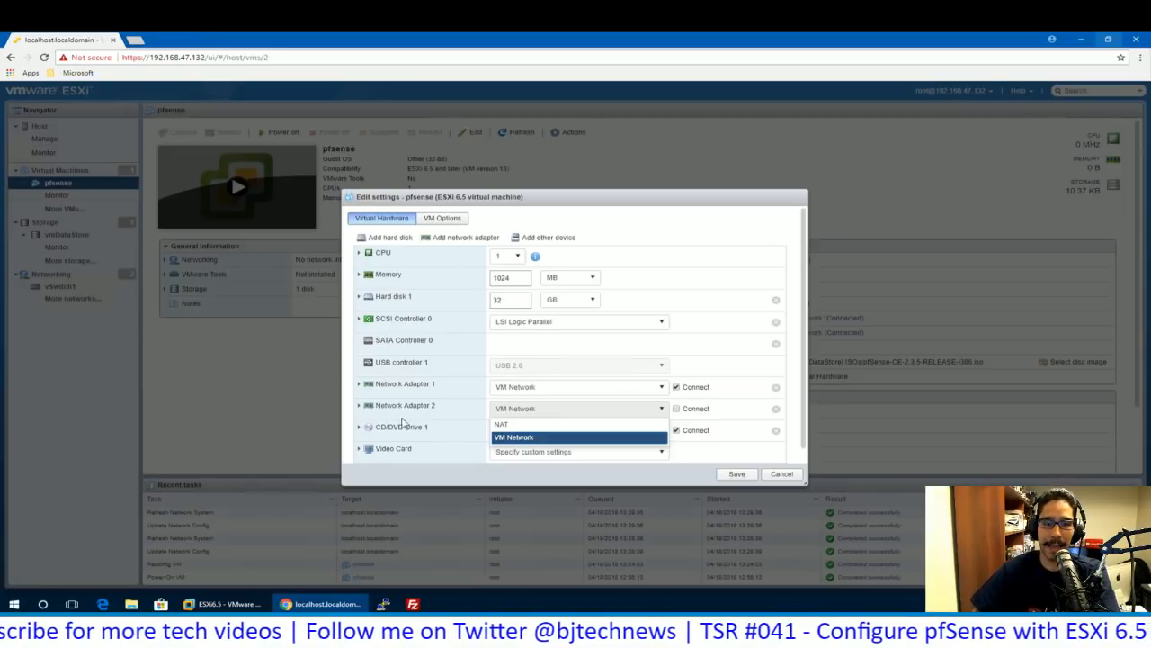
- Put pfSense's Network Adapter 2 on the NAT port group and save the change
click(502, 424)
click(737, 474)
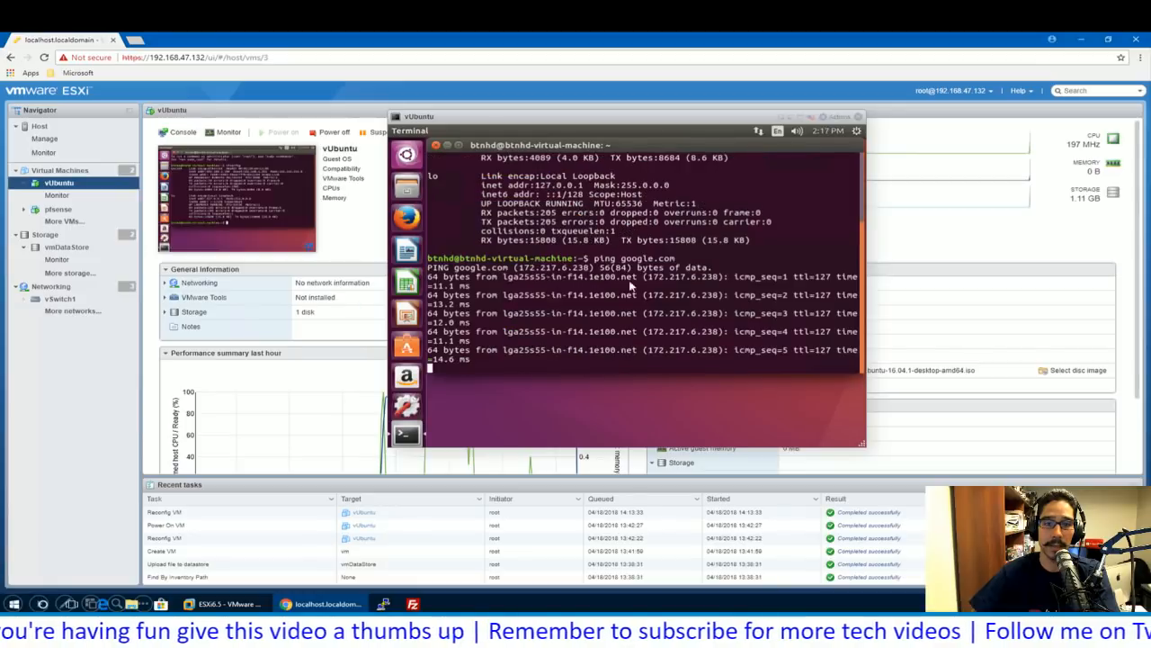
- Advance past the last slide and exit the PowerPoint slideshow
click(622, 299)
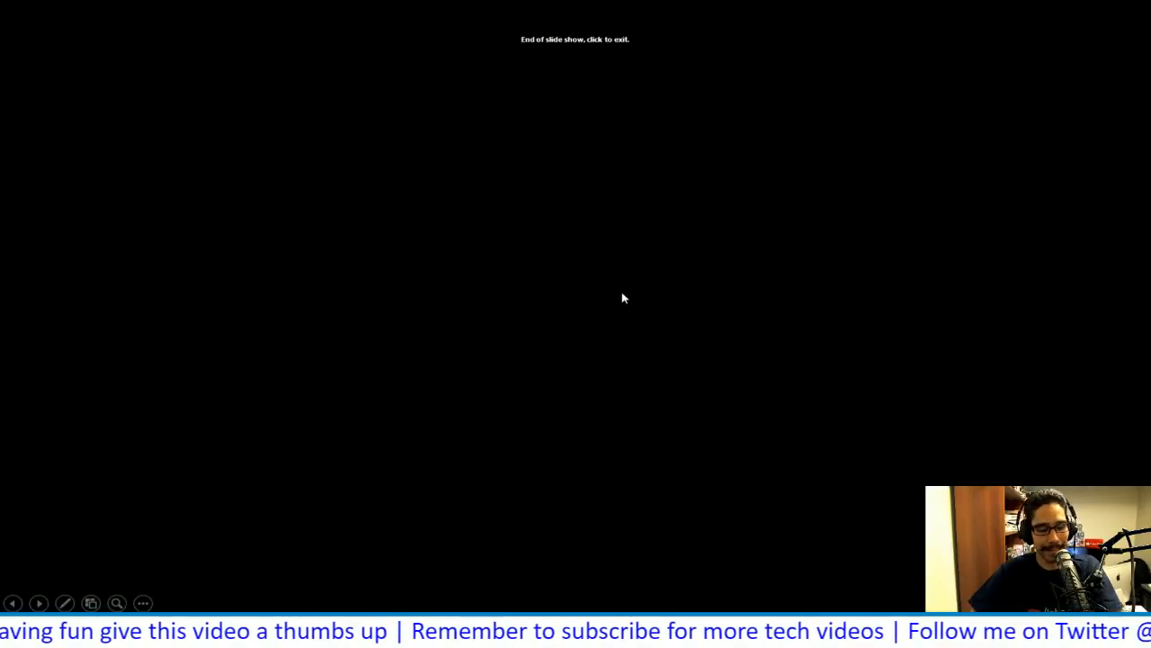
click(622, 298)
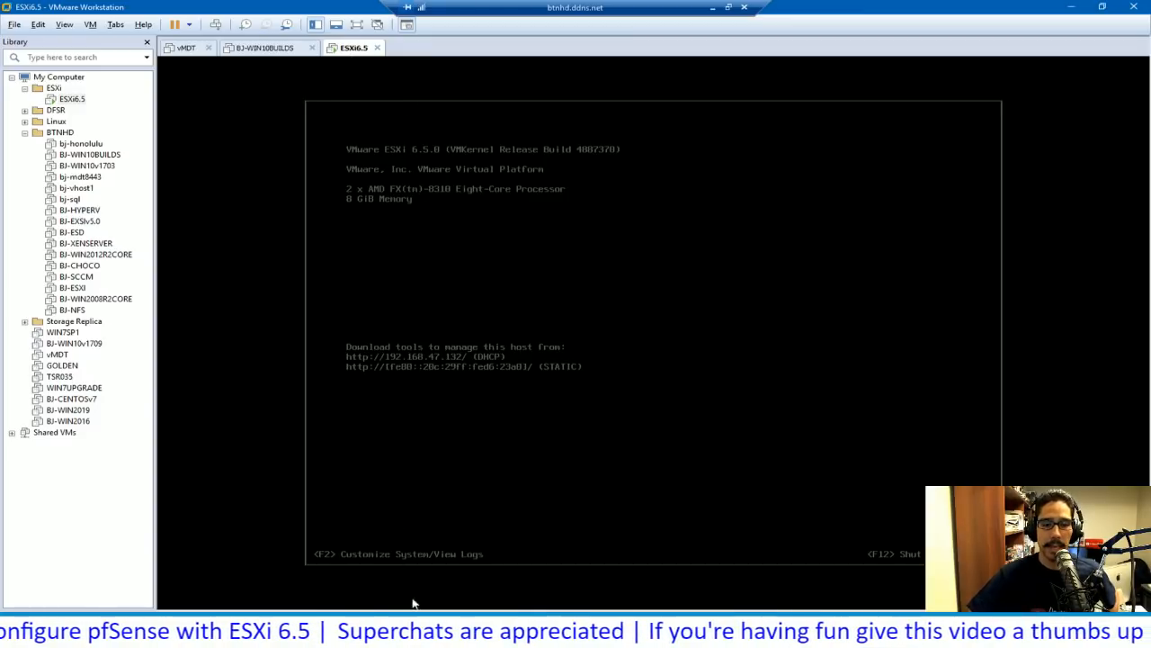
- Minimize Workstation and log back into the ESXi Host Client as root
key(super+d)
key(alt+Tab)
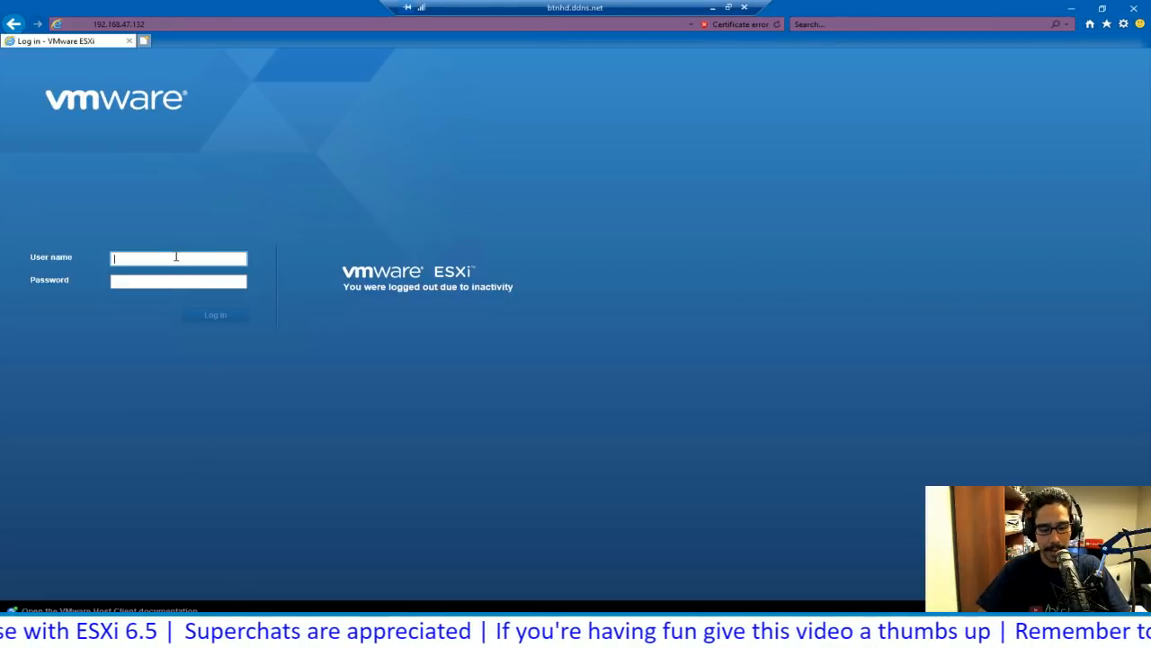
text(root)
key(Tab)
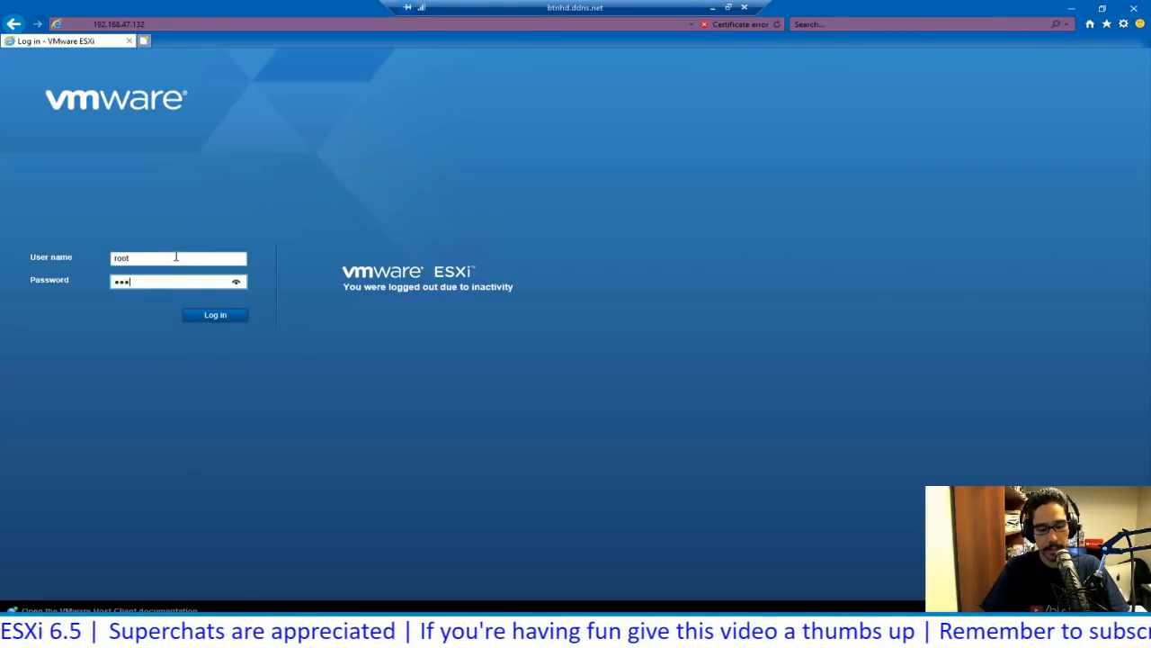
key(Return)
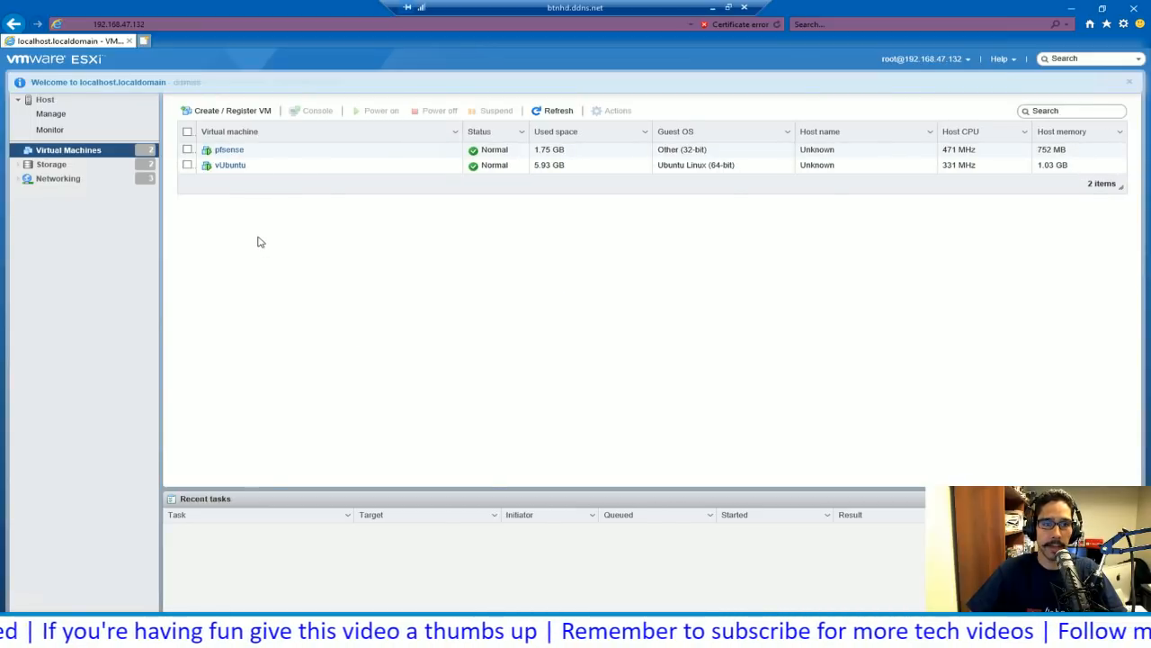
- Open the vUbuntu VM's summary, showing Network adapter 1 connected to NAT
click(231, 165)
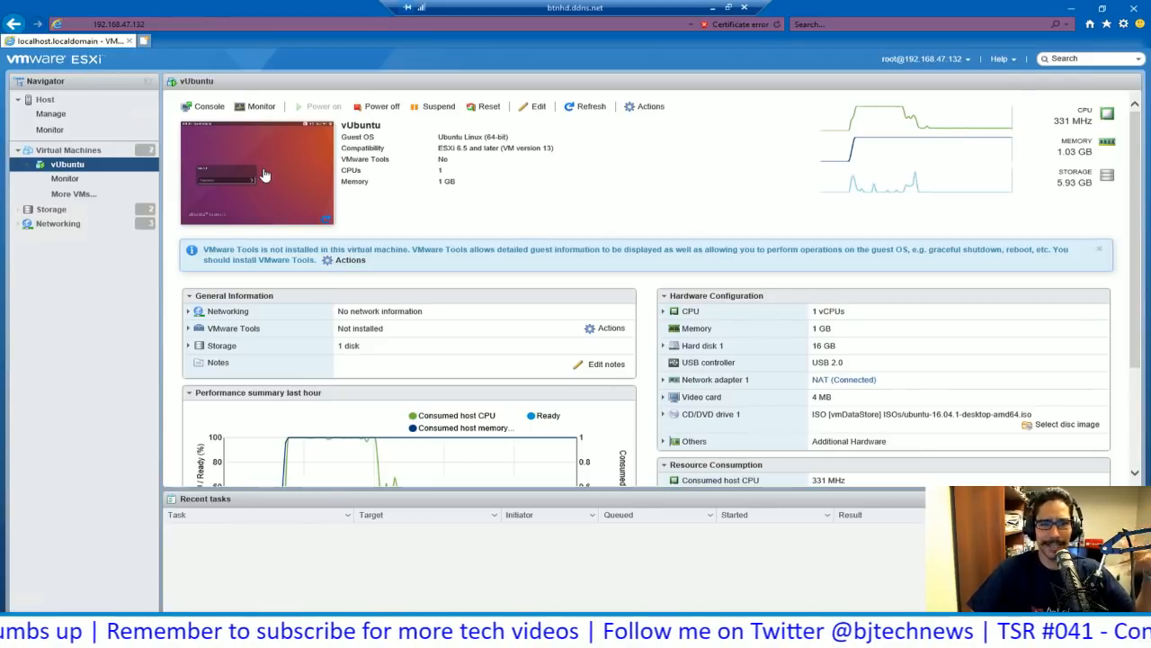
- Review vUbuntu's Network Adapter 1 set to NAT, cancel unchanged, and go to Networking
click(534, 109)
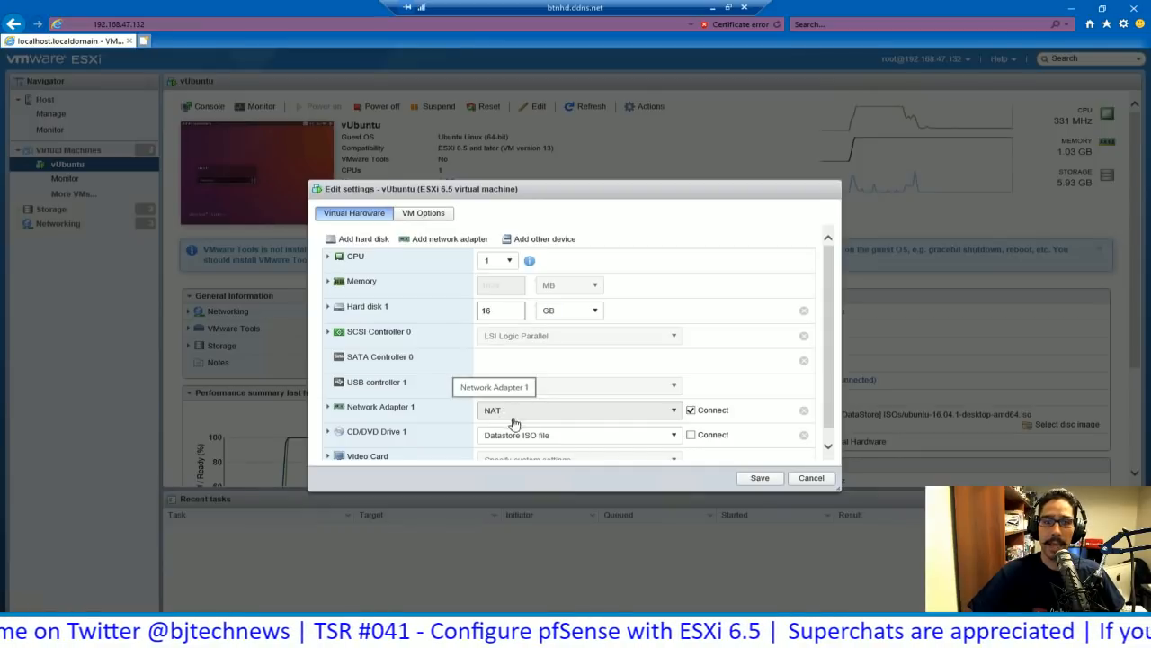
click(808, 478)
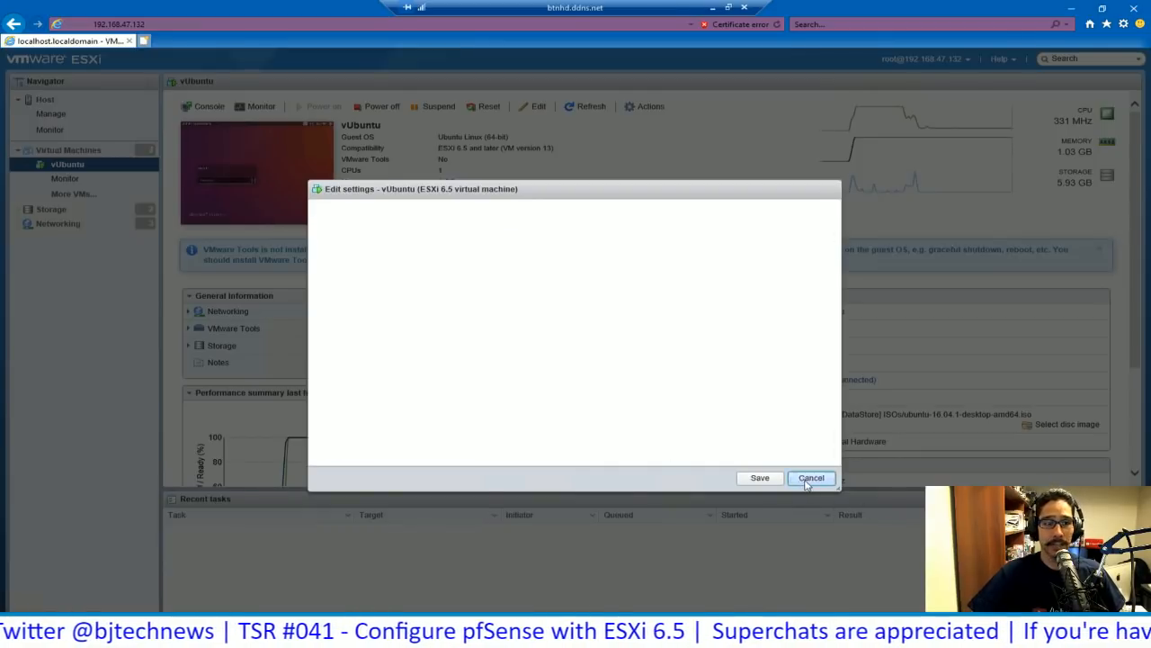
click(58, 226)
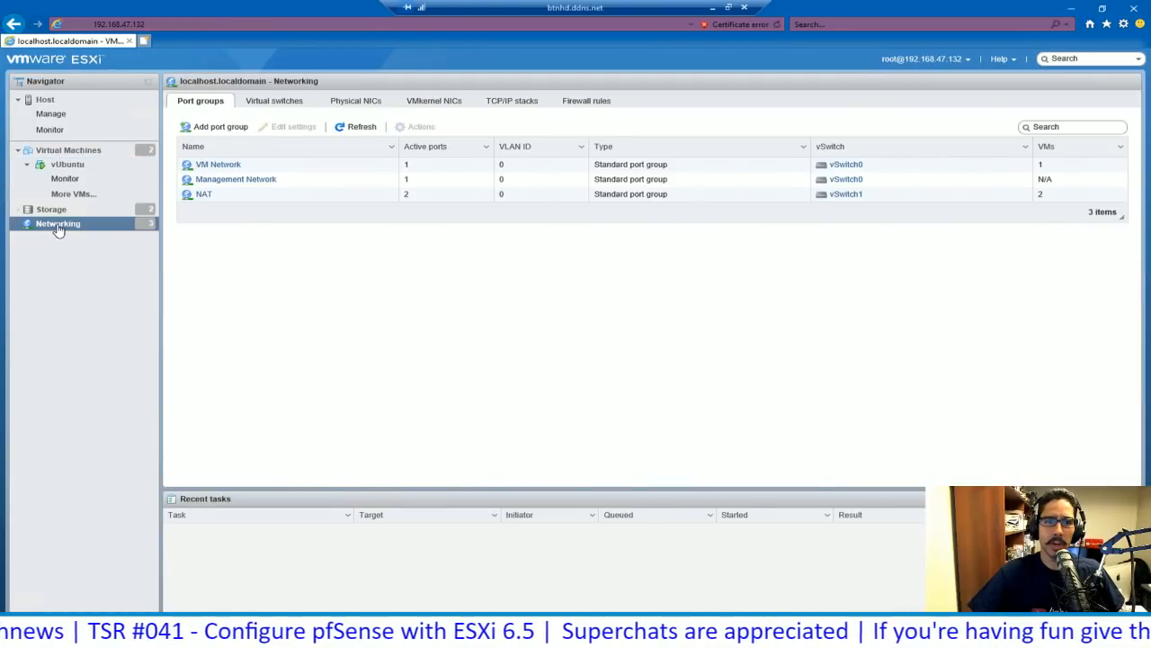
- Inspect physical NIC vmnic0, then list the virtual switches vSwitch0 and vSwitch1
click(352, 104)
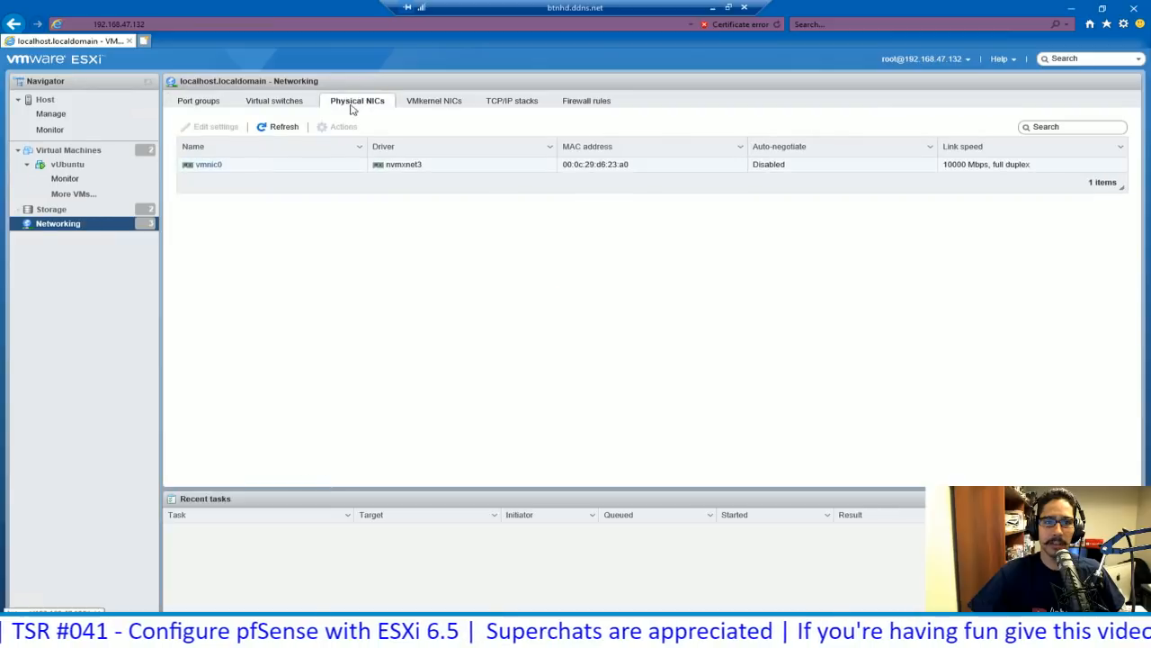
click(213, 167)
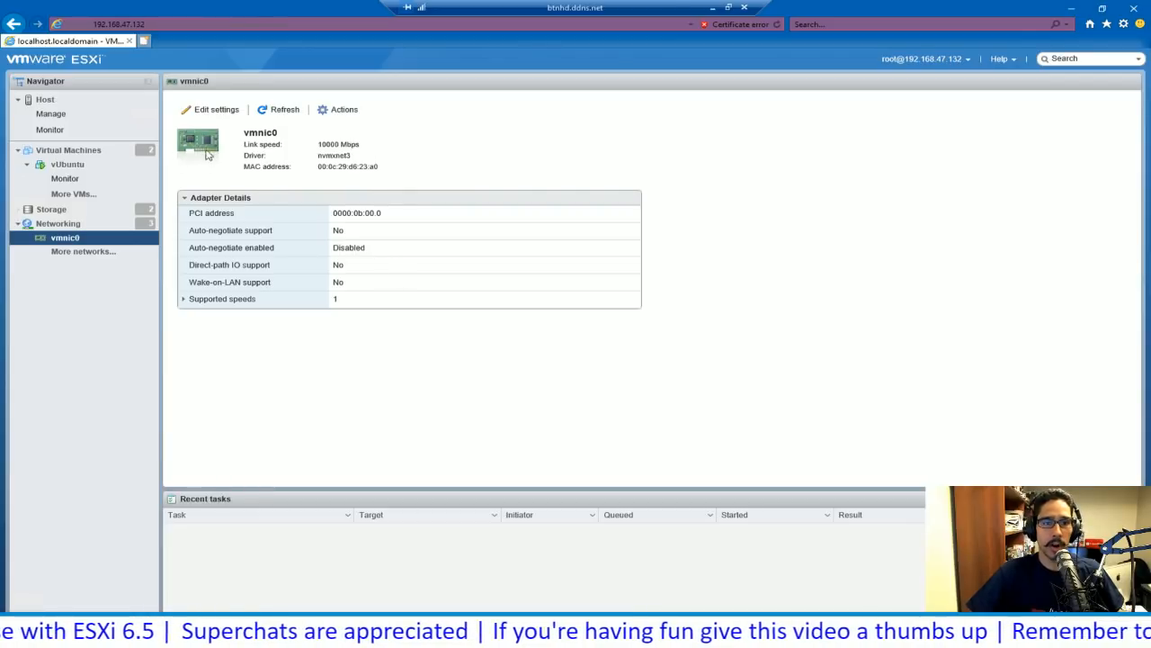
click(72, 224)
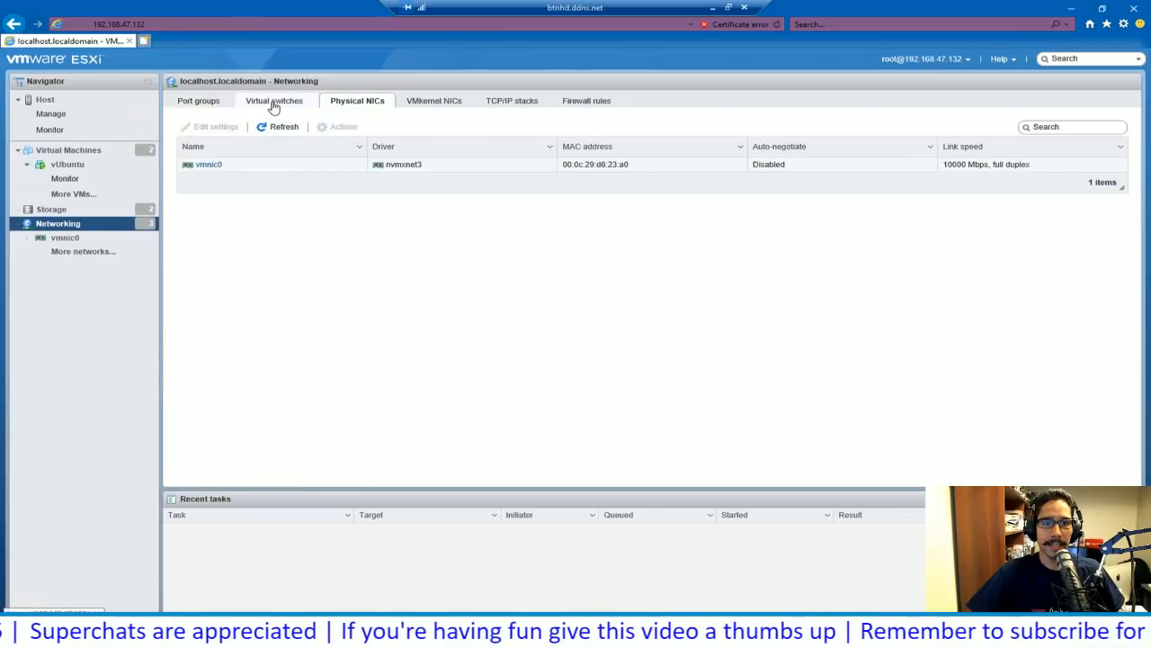
click(274, 104)
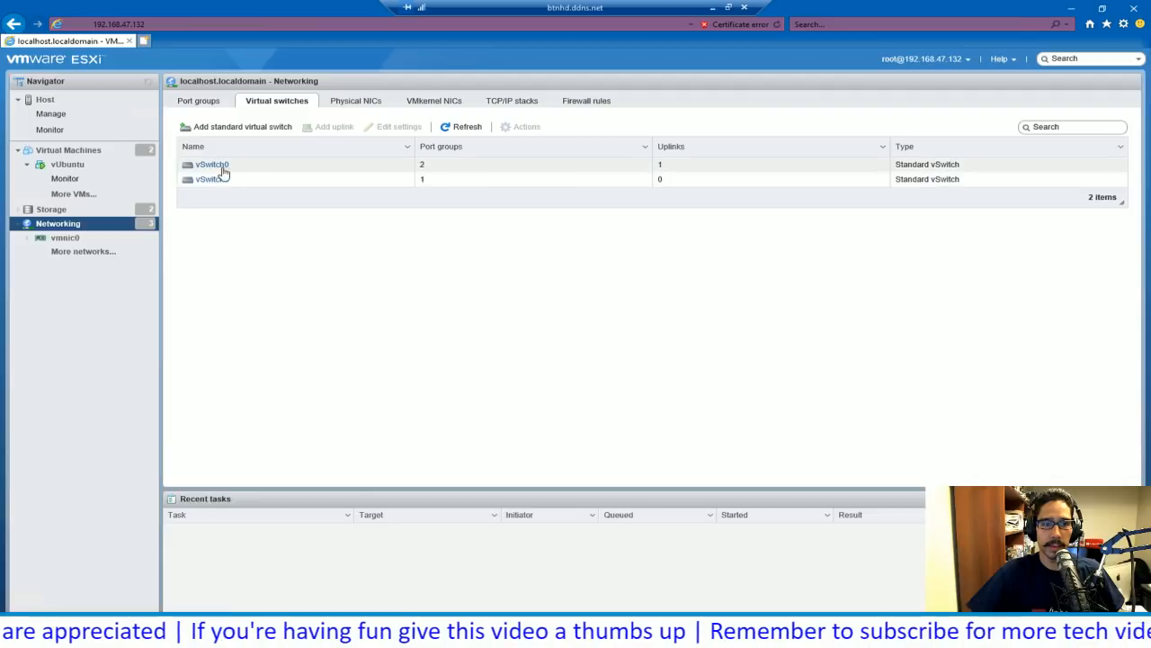
click(212, 164)
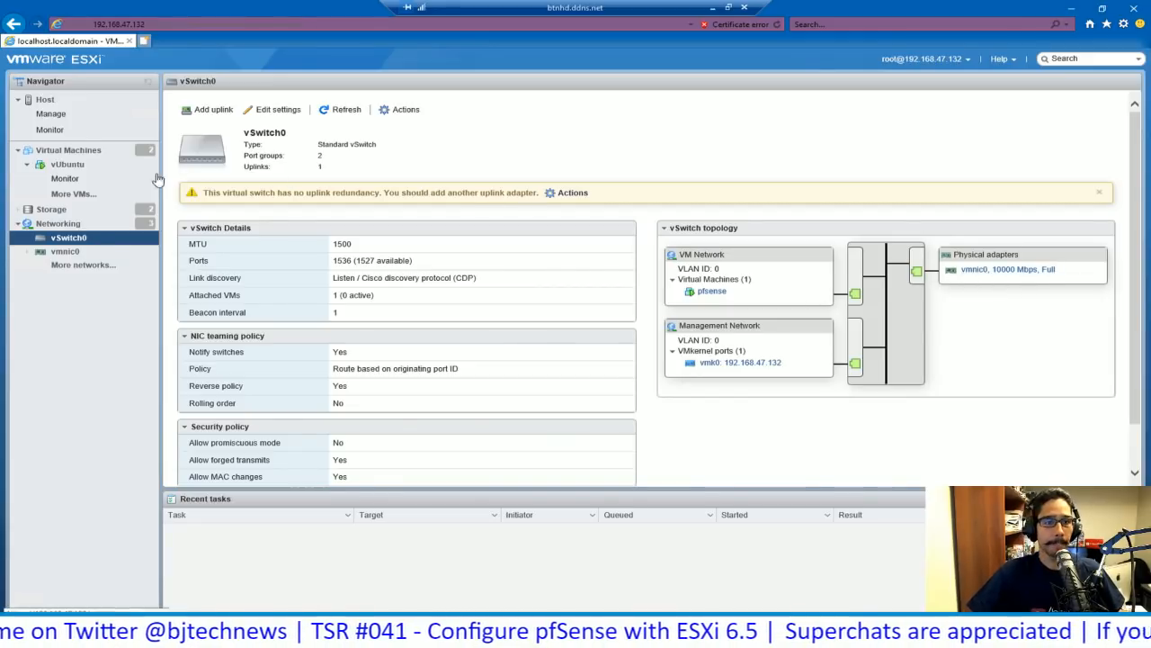
click(76, 168)
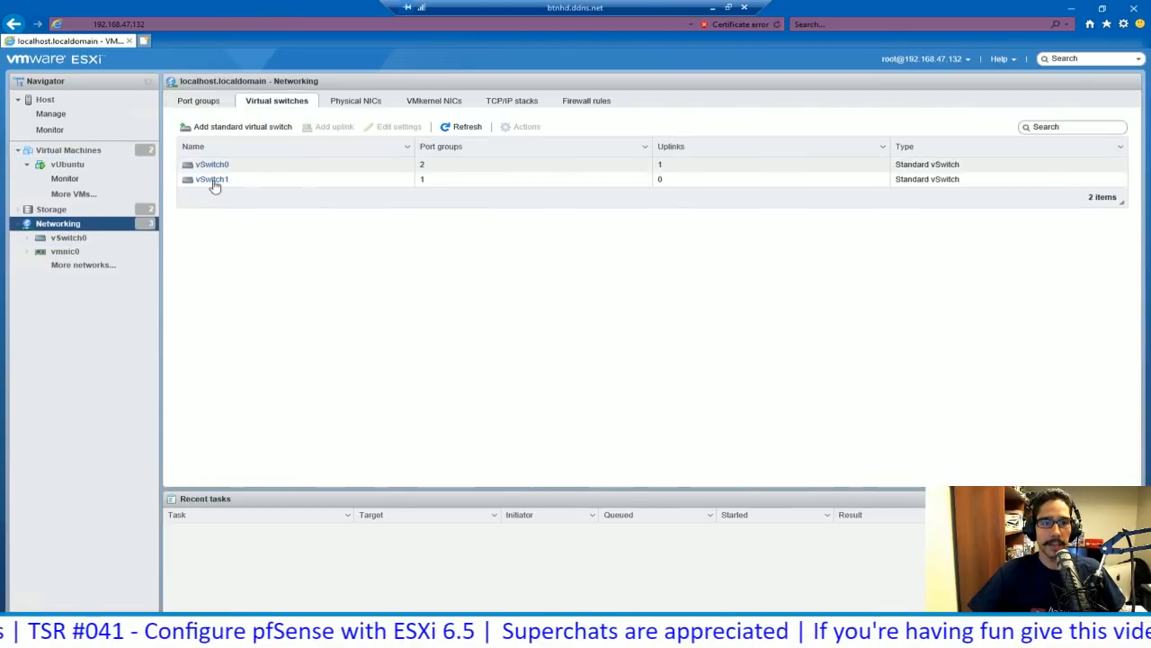
click(205, 108)
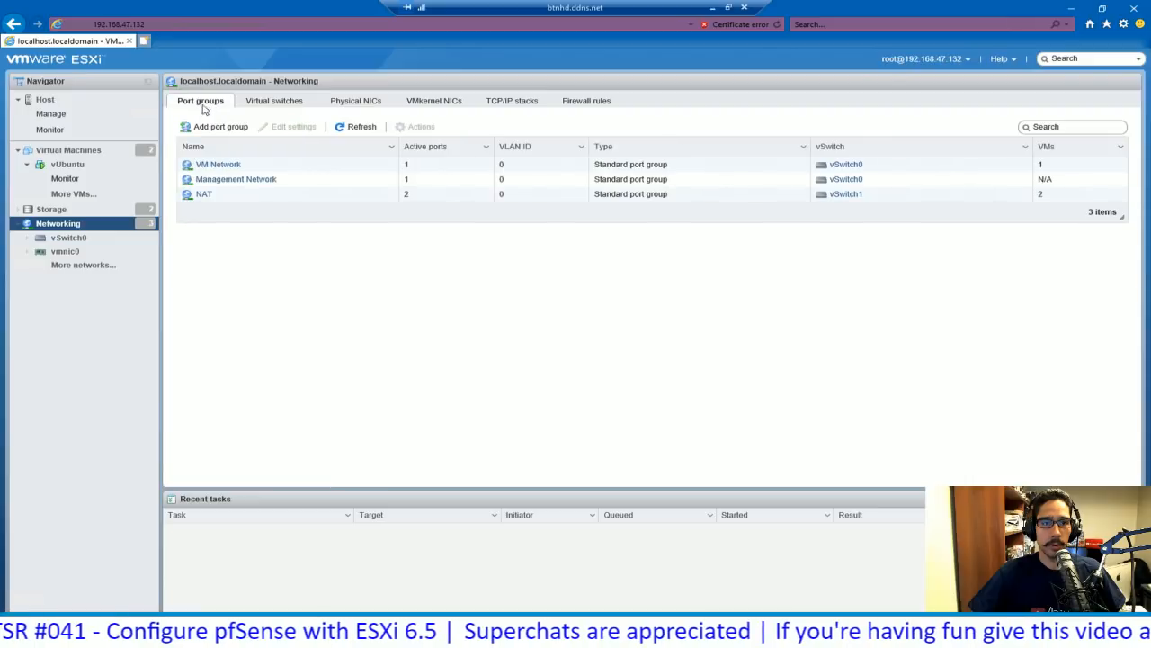
- View the NAT port group's topology with pfsense and vUbuntu, then open vUbuntu's summary
click(204, 195)
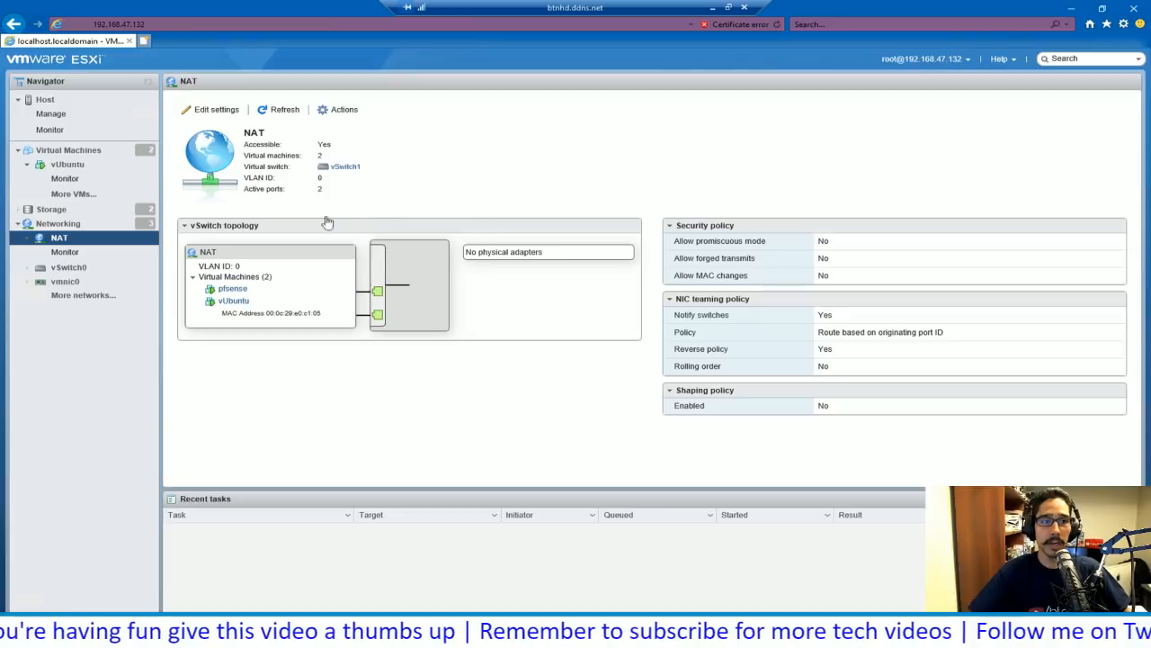
click(77, 167)
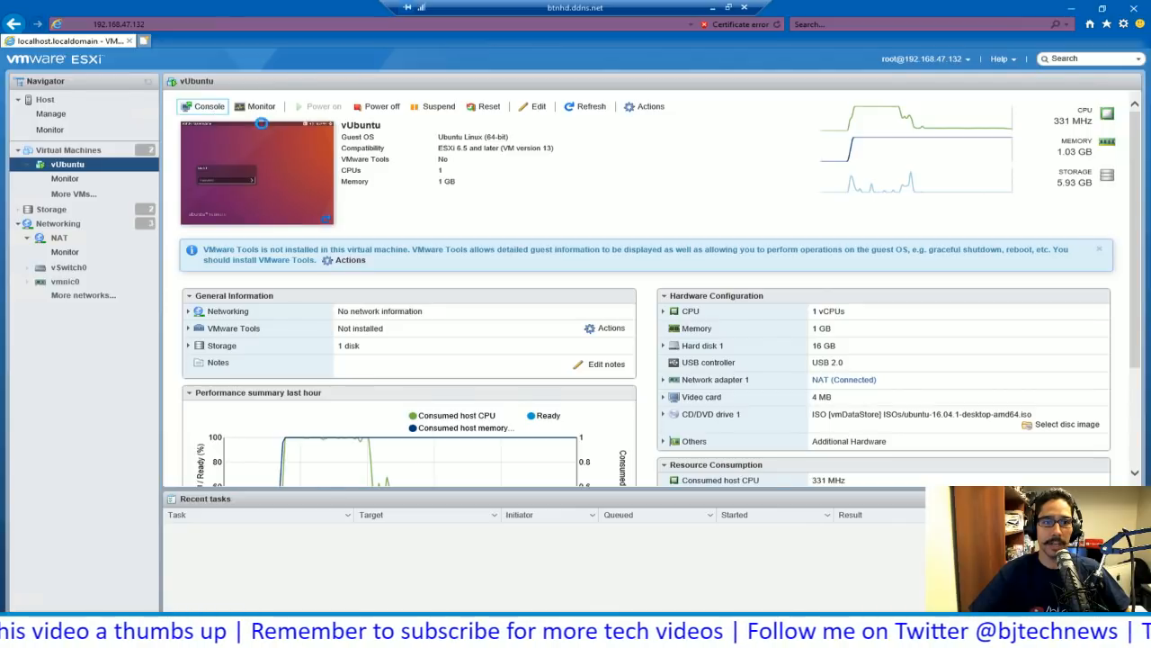
- Open vUbuntu's browser console and sign in to the Ubuntu desktop
click(205, 106)
click(241, 123)
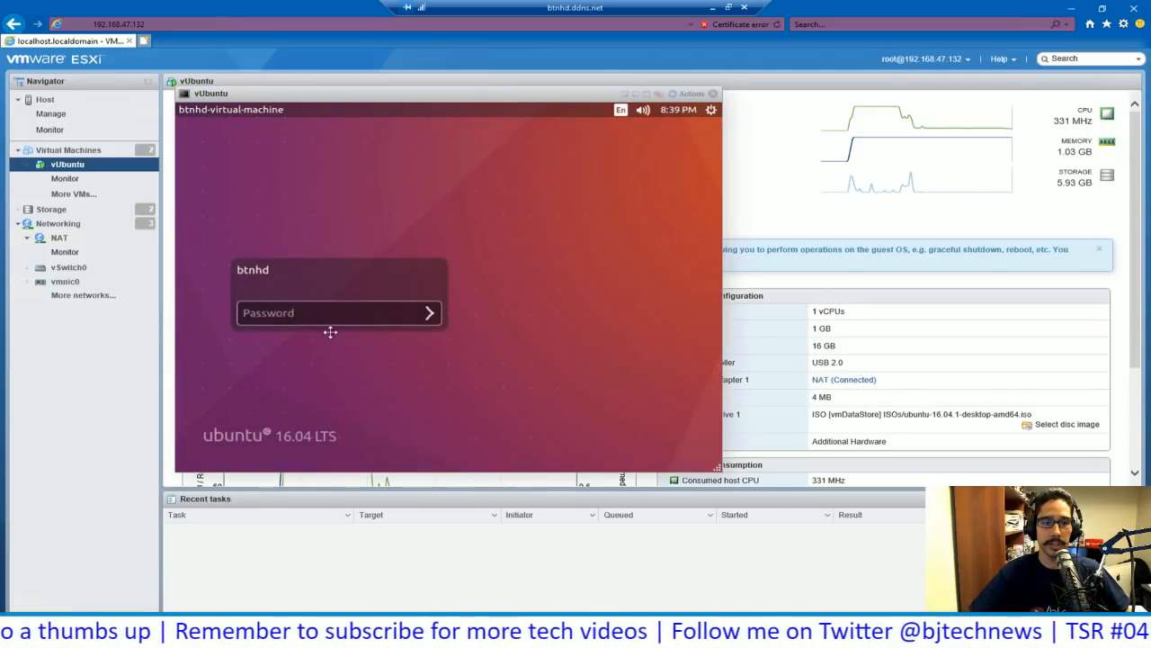
click(332, 319)
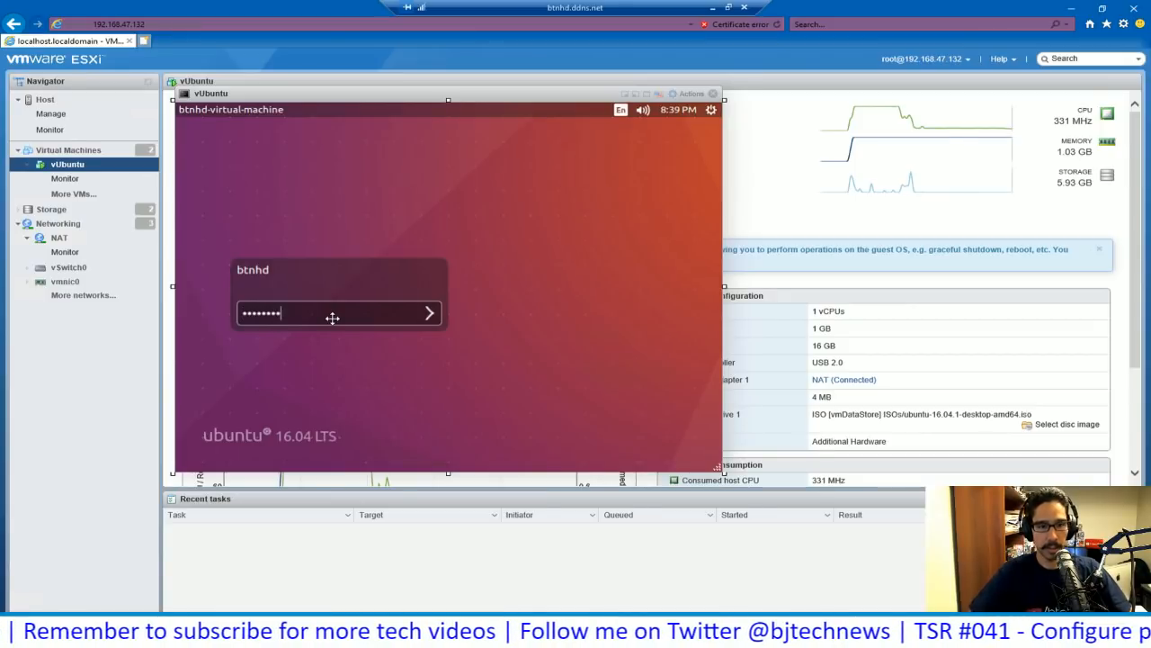
key(Return)
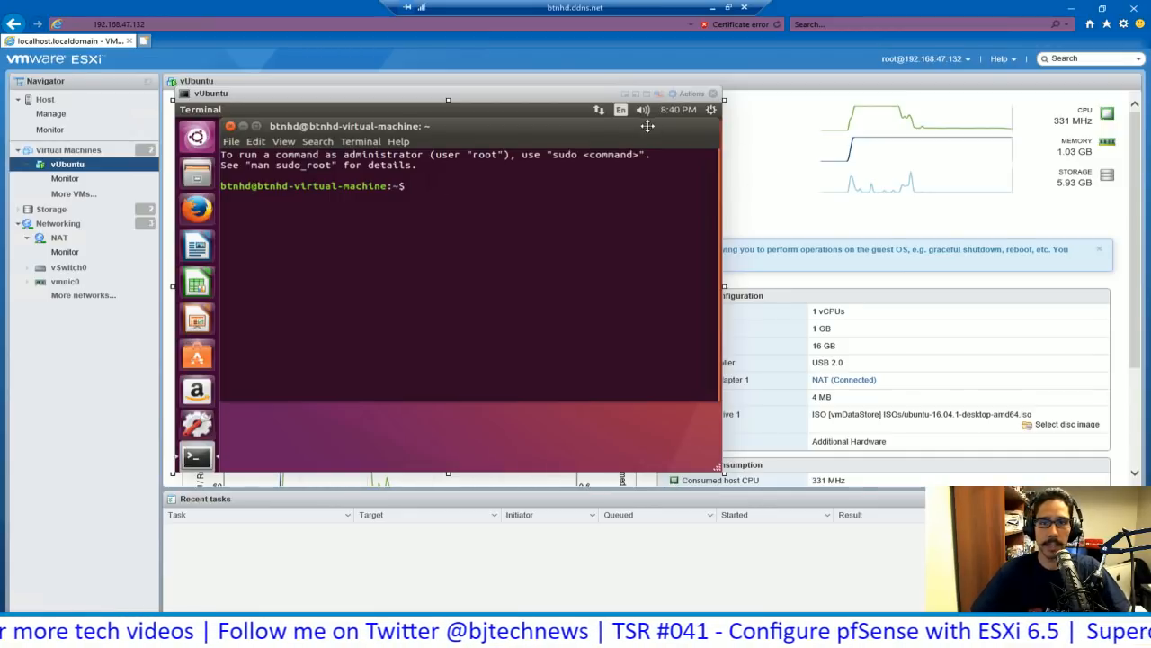
- Check vUbuntu's wired network settings: IPv4 192.168.1.100, route and DNS 192.168.1.1
click(711, 109)
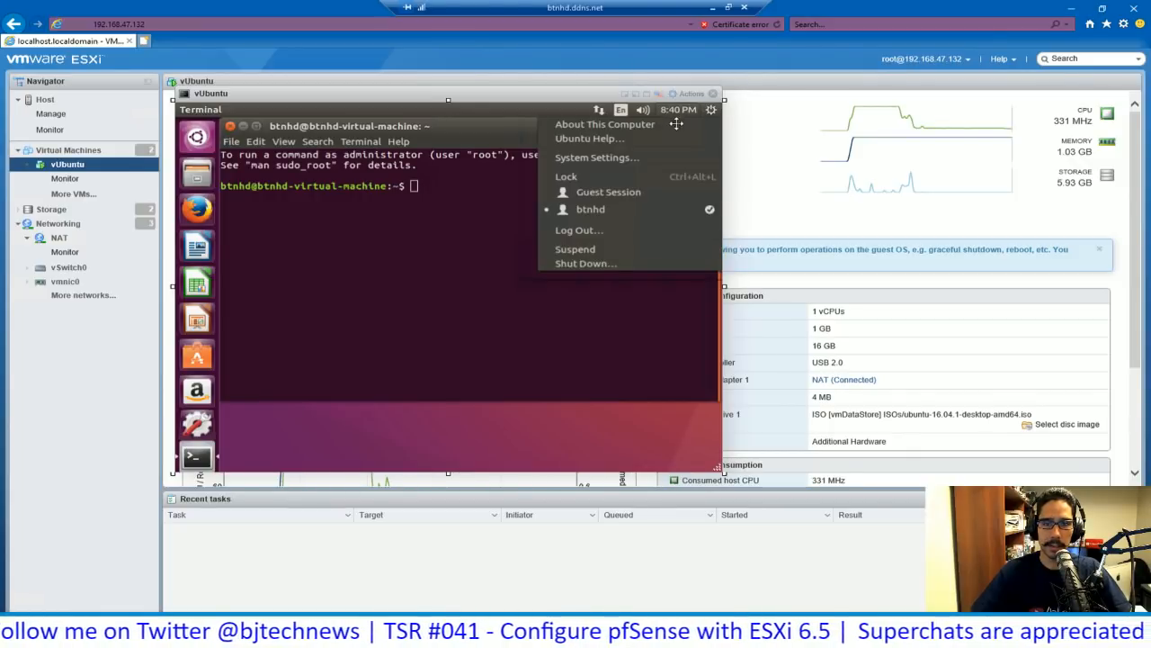
click(679, 109)
click(709, 110)
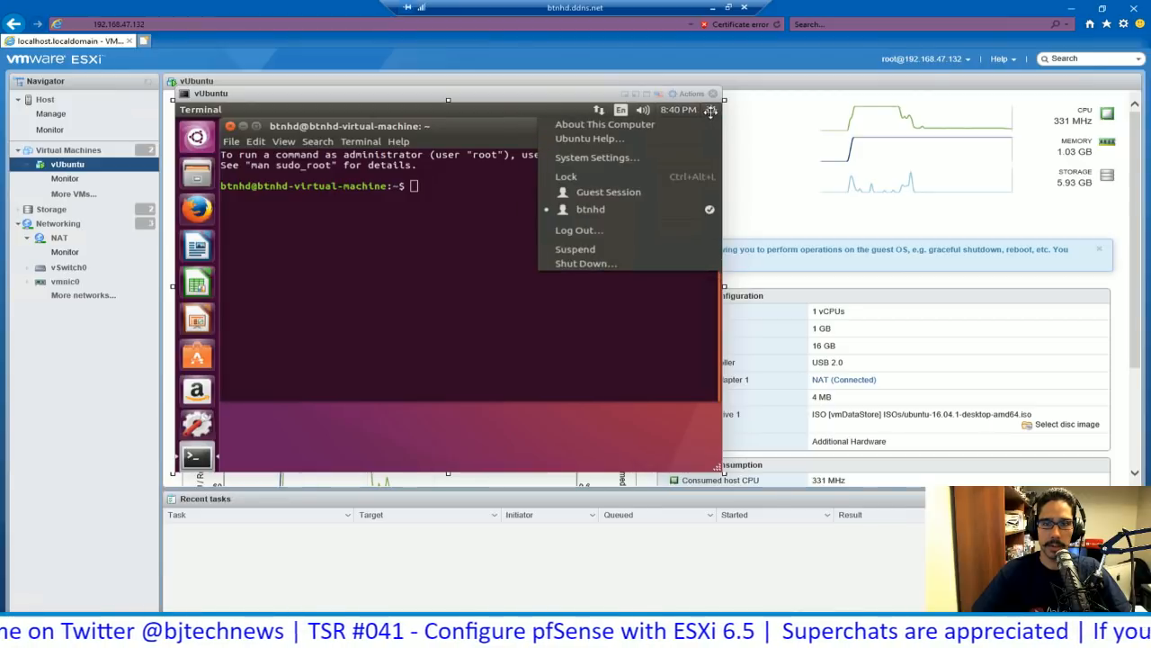
click(661, 157)
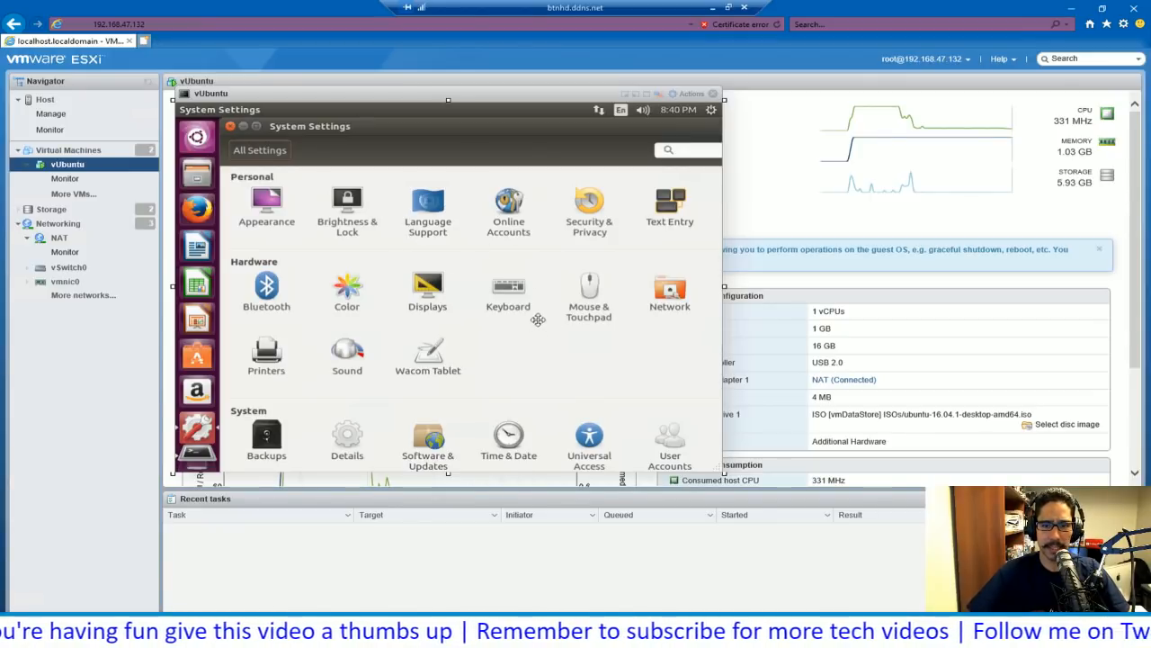
click(669, 293)
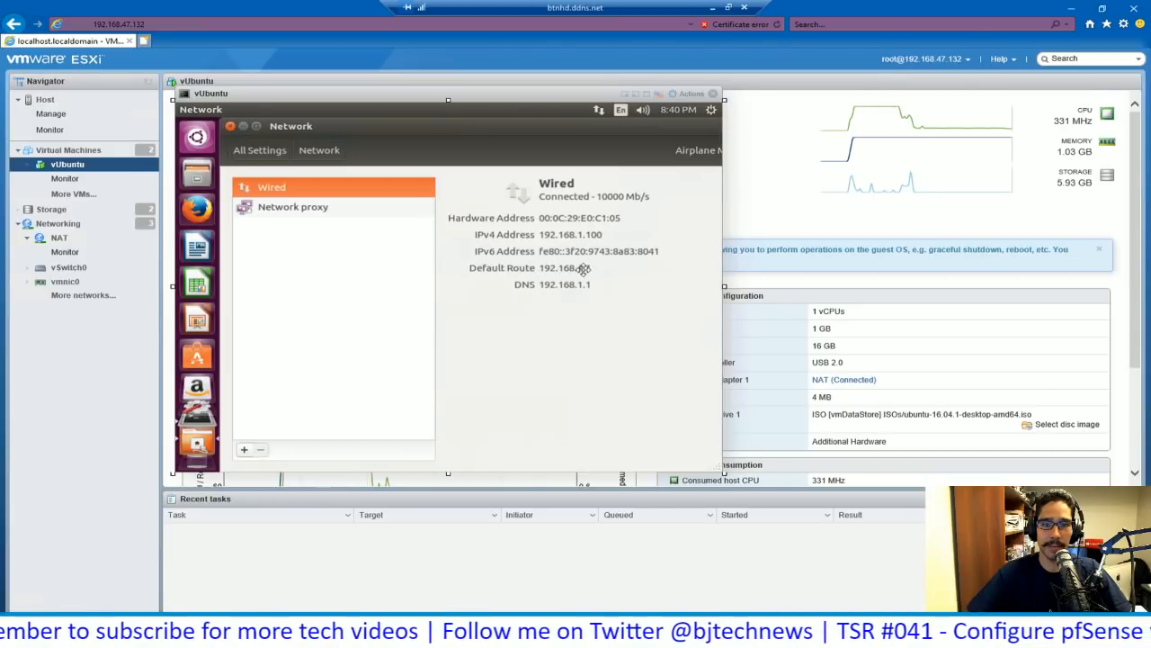
click(230, 126)
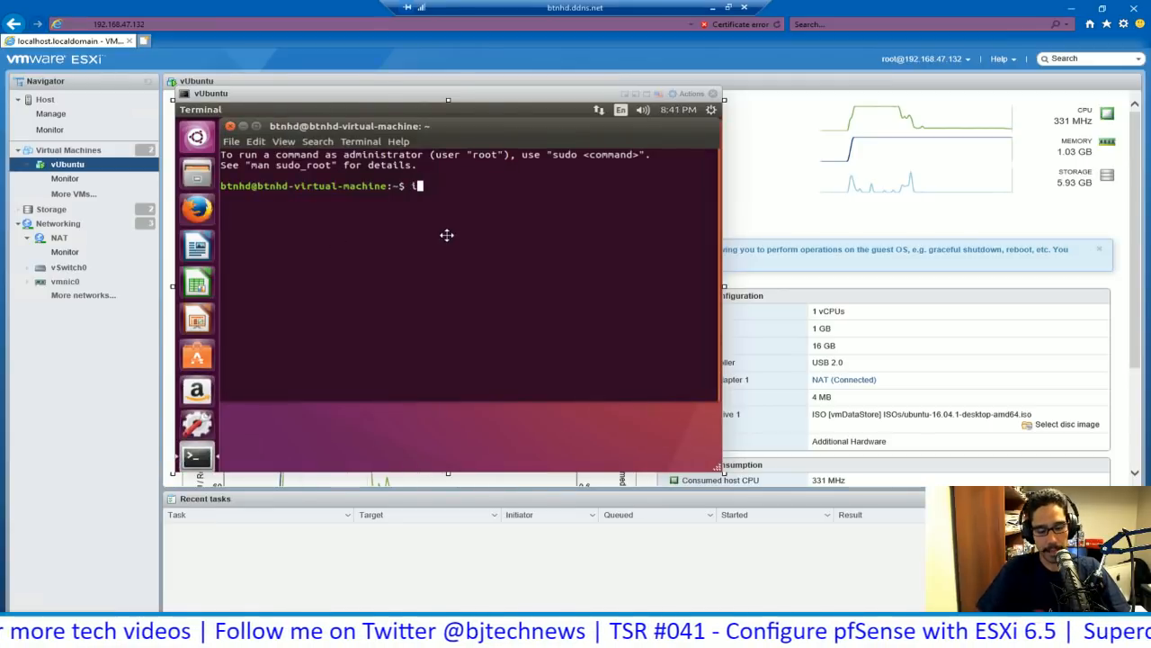
- Run ifconfig and highlight the ens160 entry showing inet address 192.168.1.100
text(ifconfig)
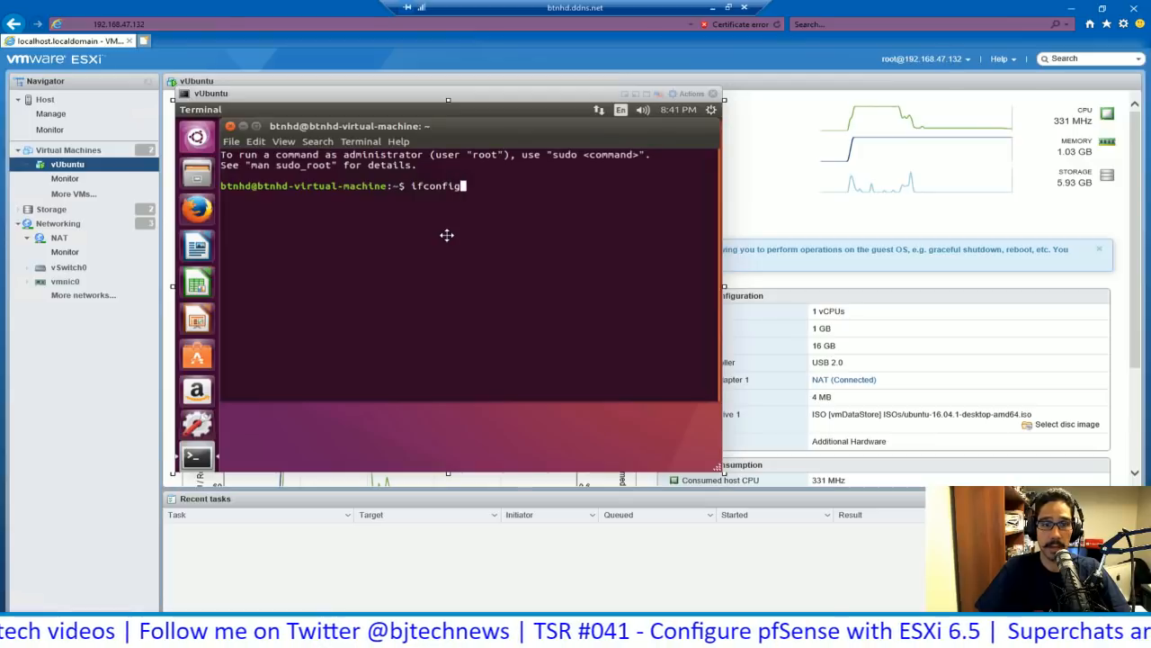
key(Return)
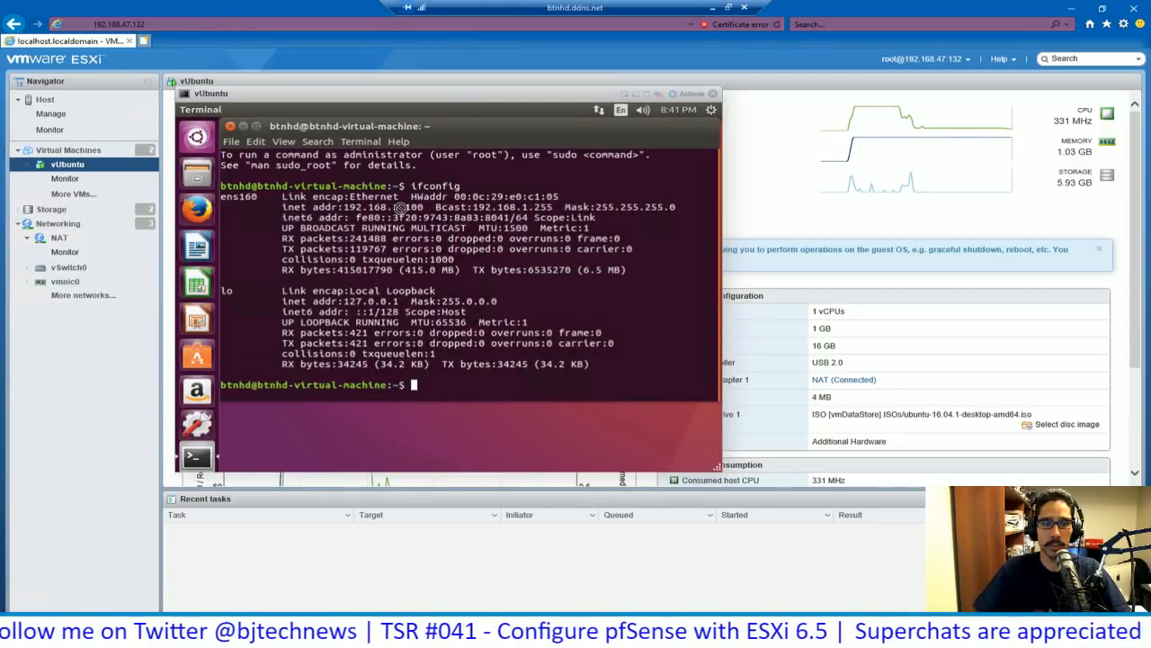
drag(349, 207, 422, 207)
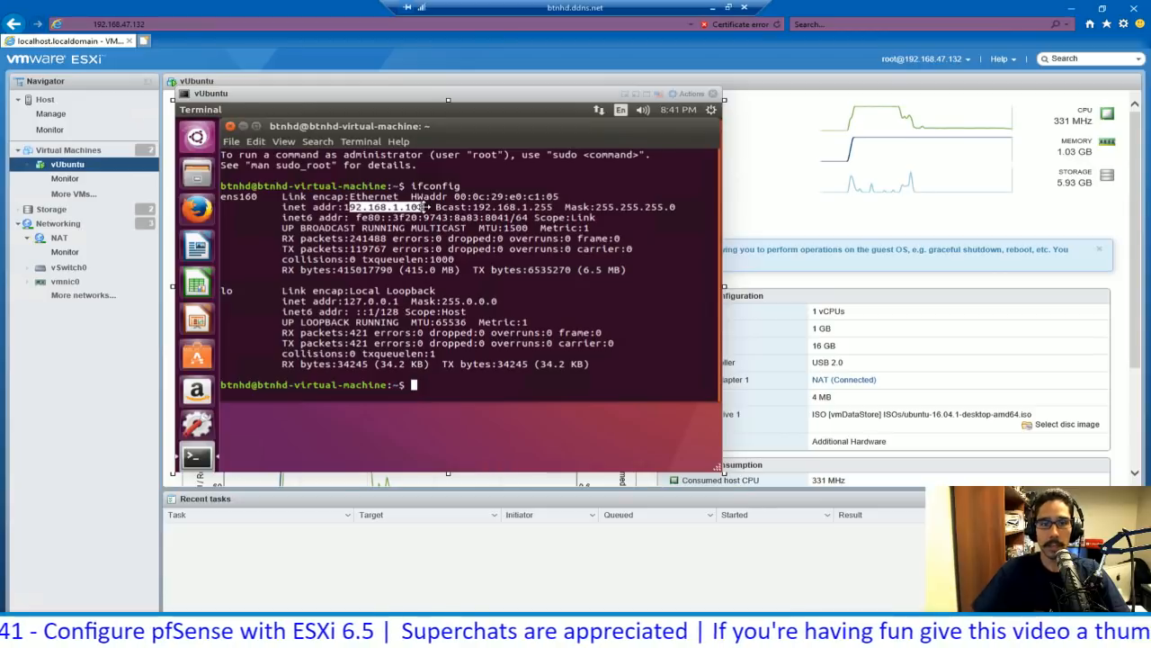
drag(424, 207, 411, 373)
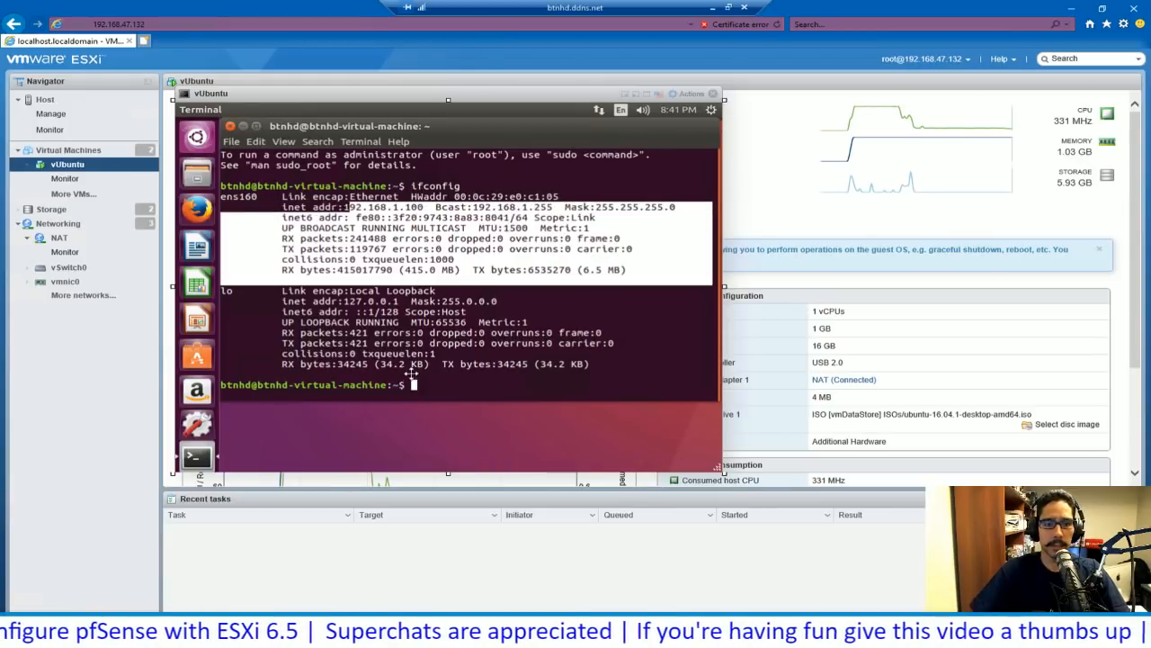
click(418, 385)
- Ping google.com, then stop it to view the packet statistics
text(pin)
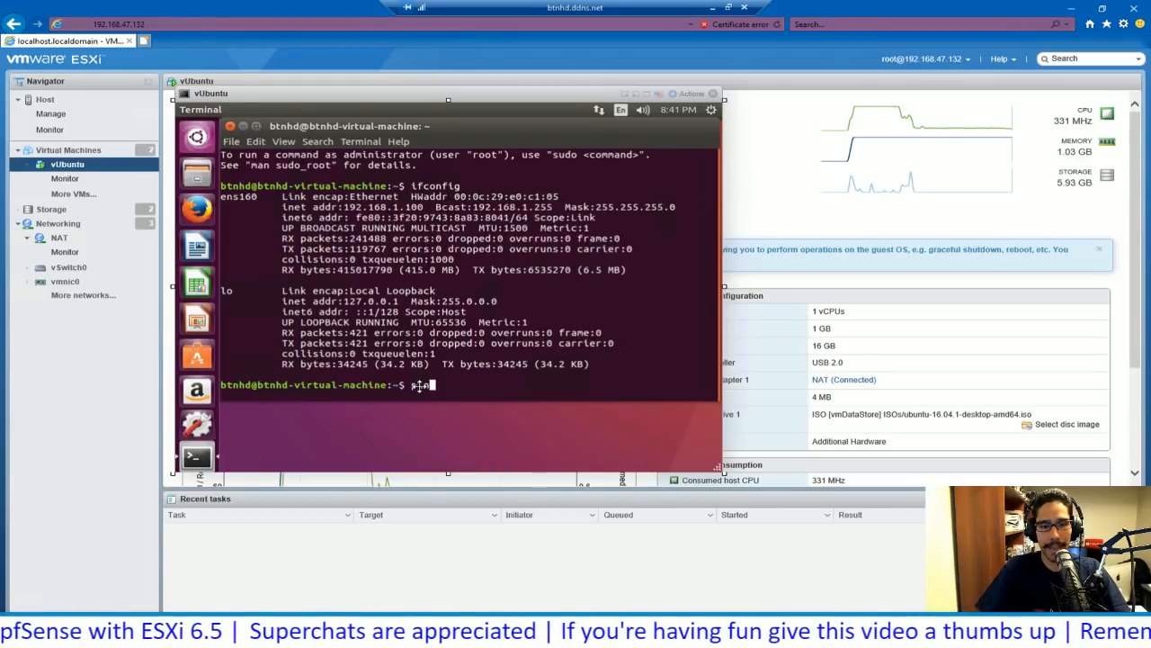
text(g go)
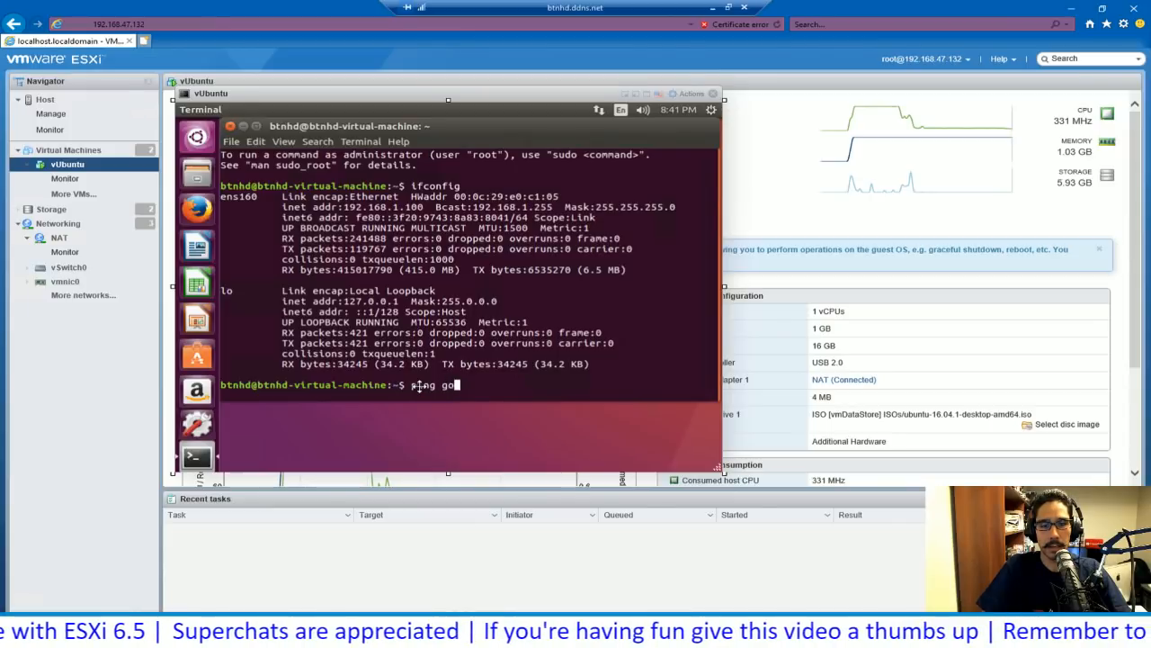
text(ogle.com)
key(Return)
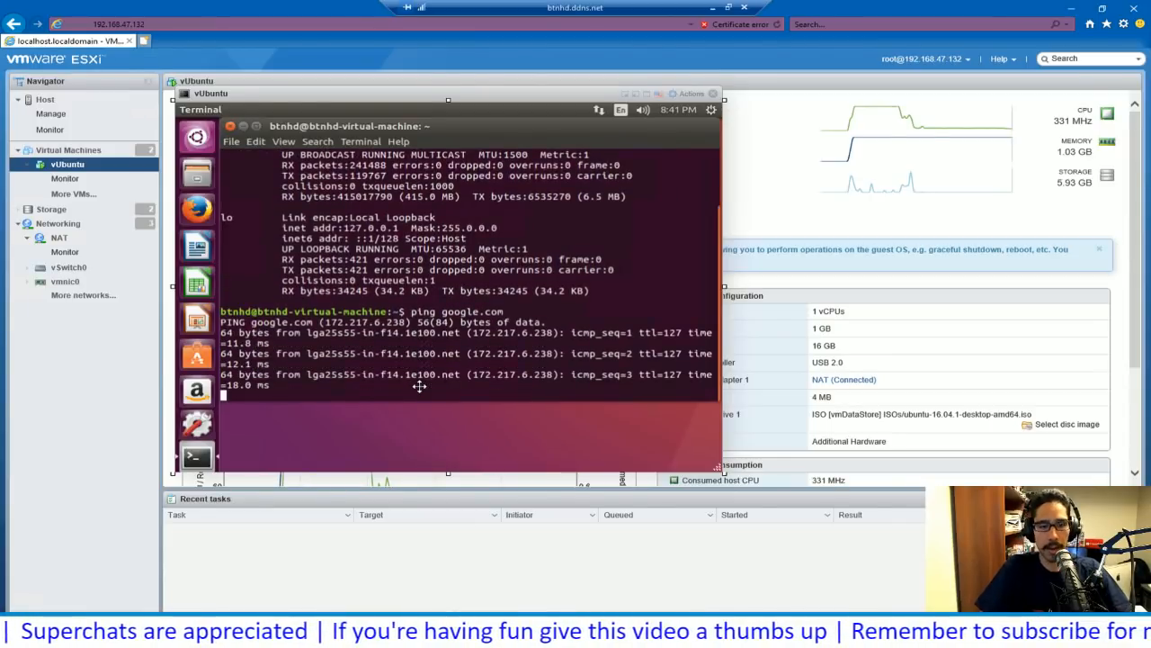
text(cccccccccc)
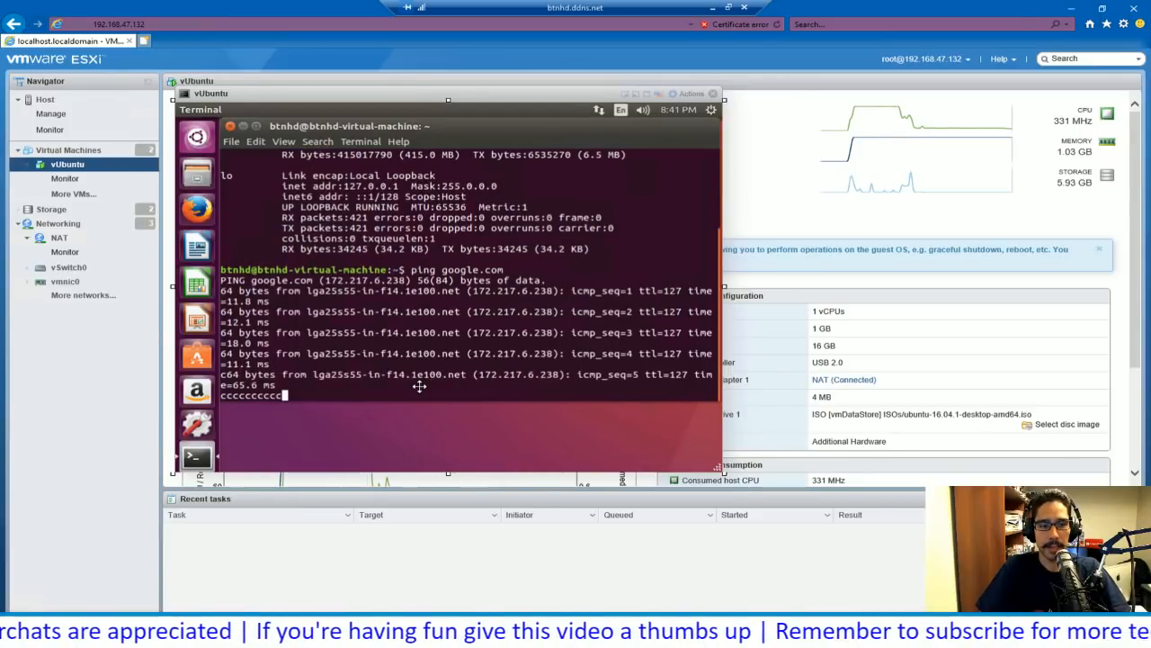
text(cccccccccccccccccccccccccccccccccccccccccc)
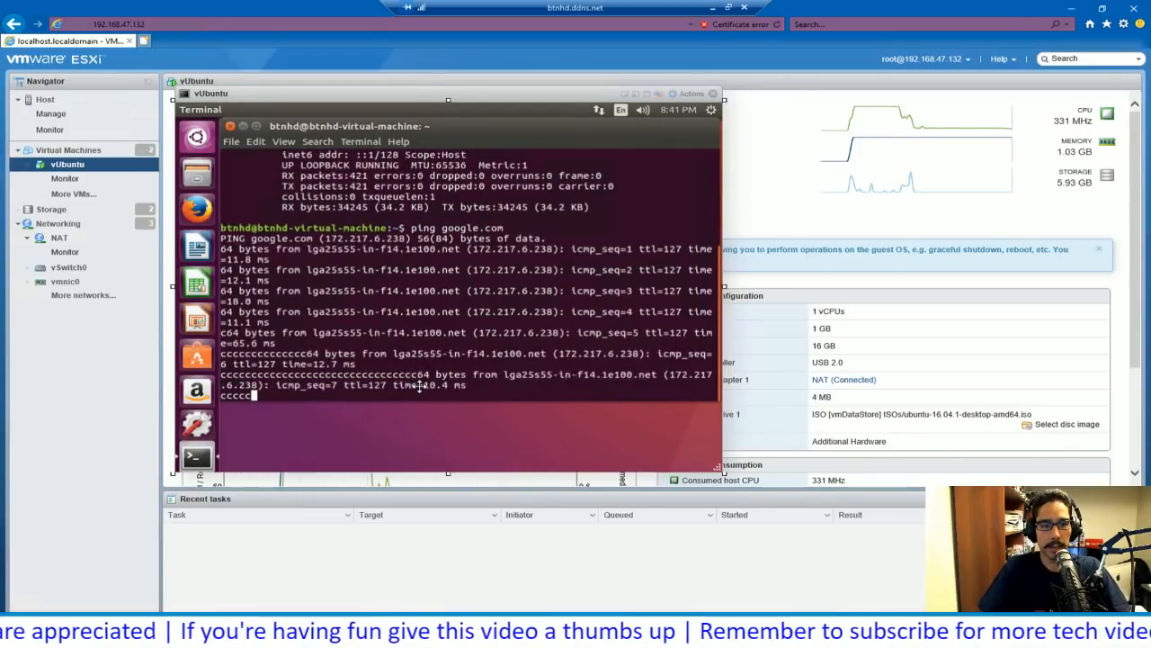
text(cccccccccccccccccccccccccccccccccccccccccccccccccccccccccccccccccccccc)
key(ctrl+c)
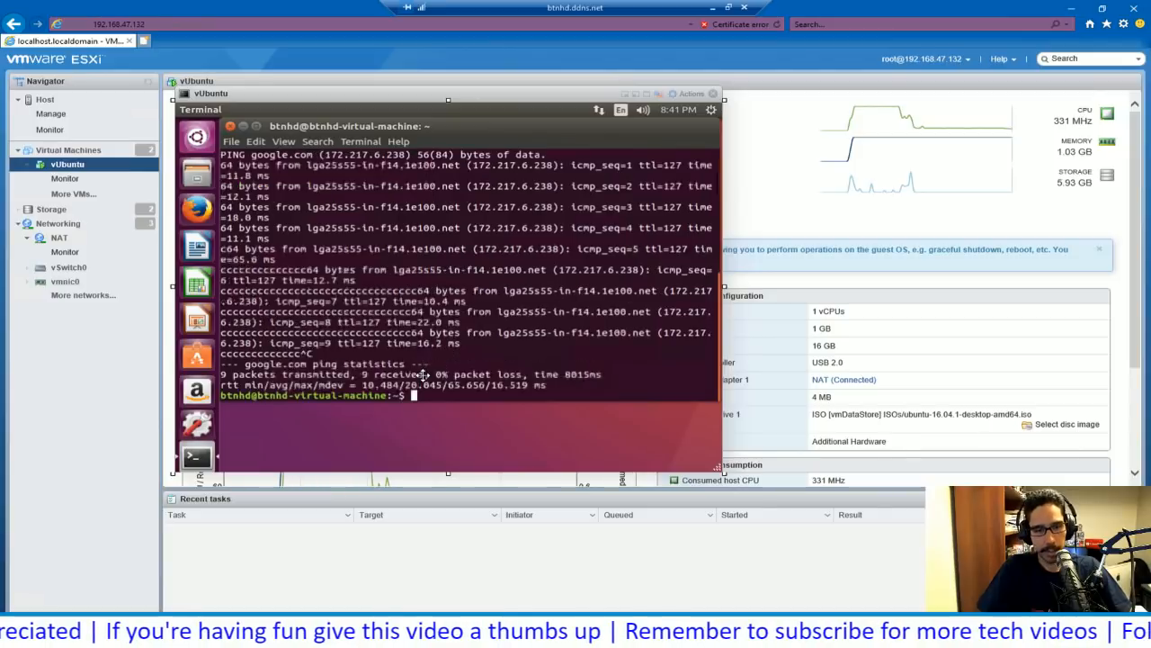
key(ctrl+c)
key(ctrl+c)
key(ctrl+c)
key(ctrl+c)
key(ctrl+c)
key(ctrl+c)
key(ctrl+c)
key(ctrl+c)
key(ctrl+c)
key(ctrl+c)
key(ctrl+c)
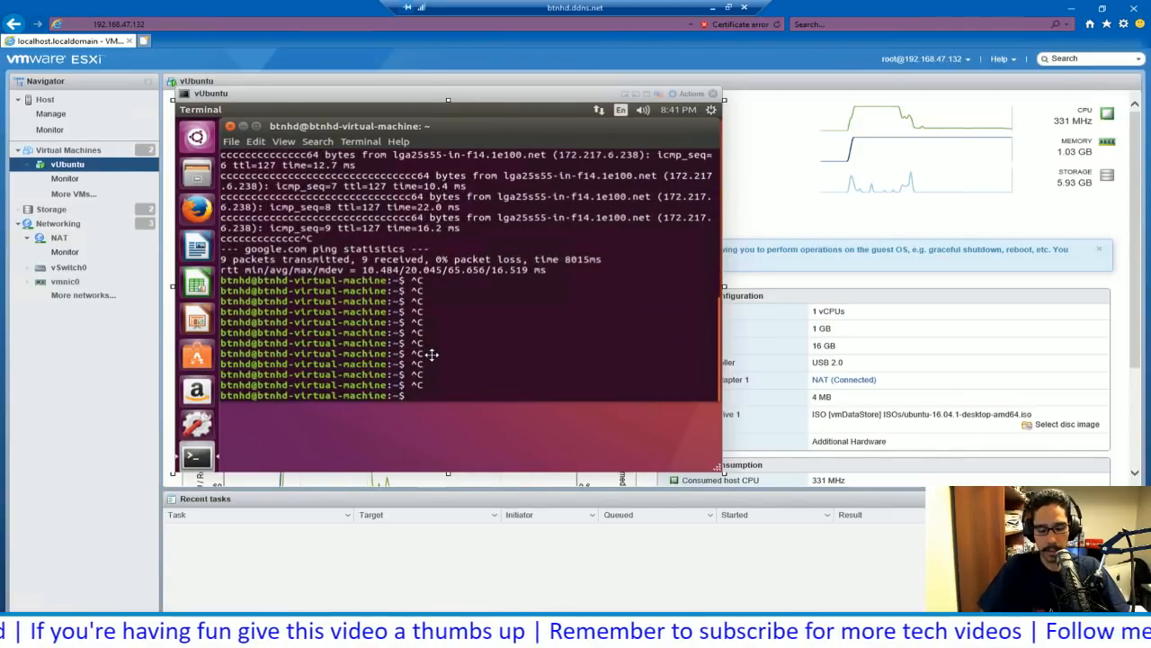
- Clear the terminal and ping yahoo.com, stopping after 10 packets received with 0% loss
text(clear)
key(Return)
text(pi)
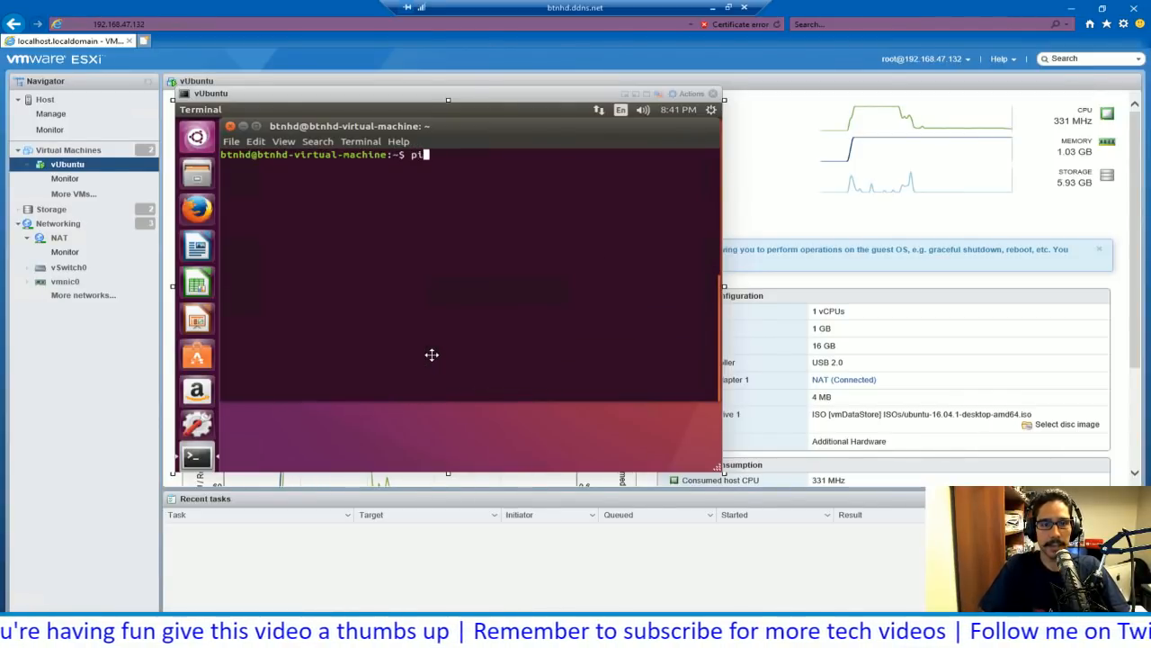
text(ng )
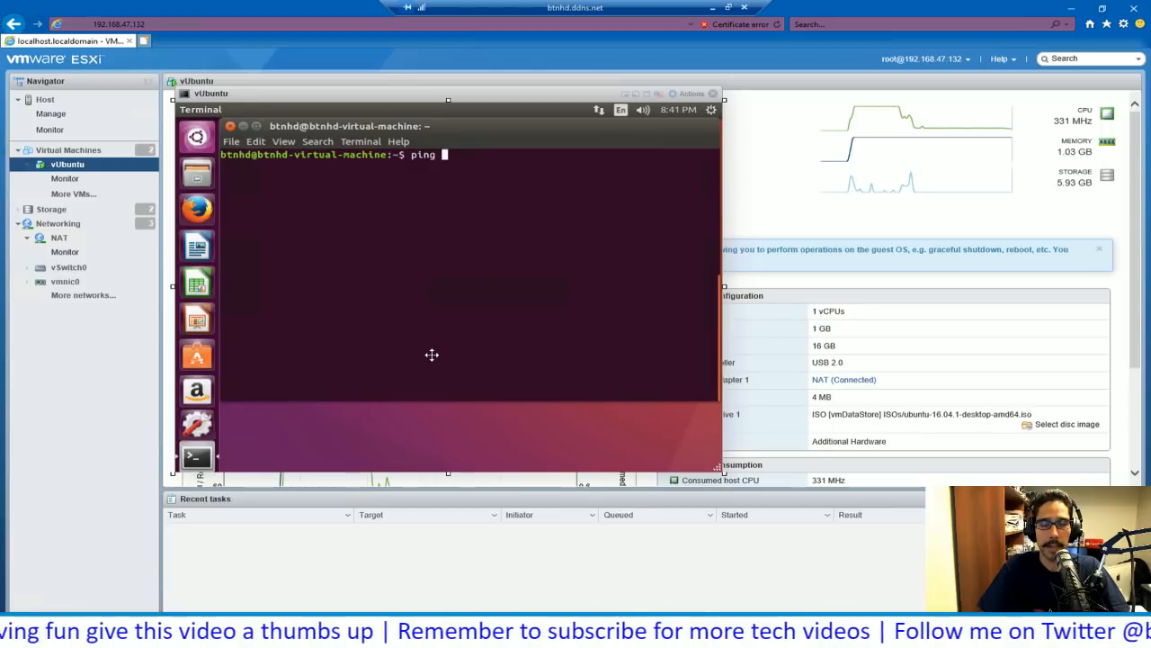
text(yahoo.)
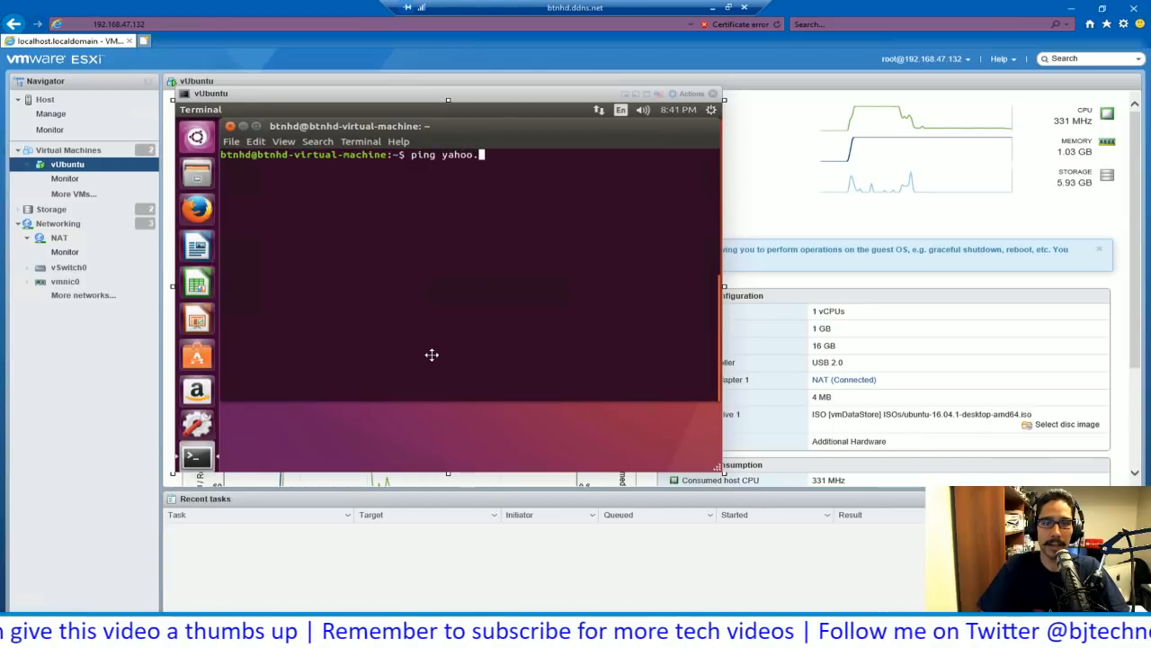
text(com)
key(Return)
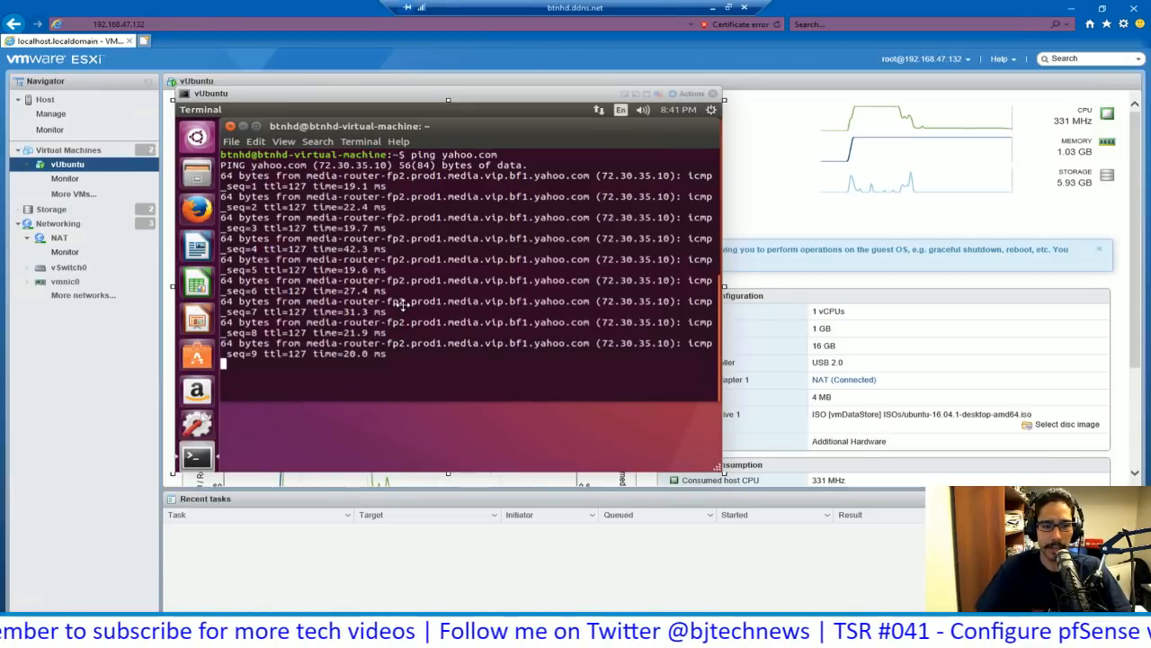
key(ctrl+c)
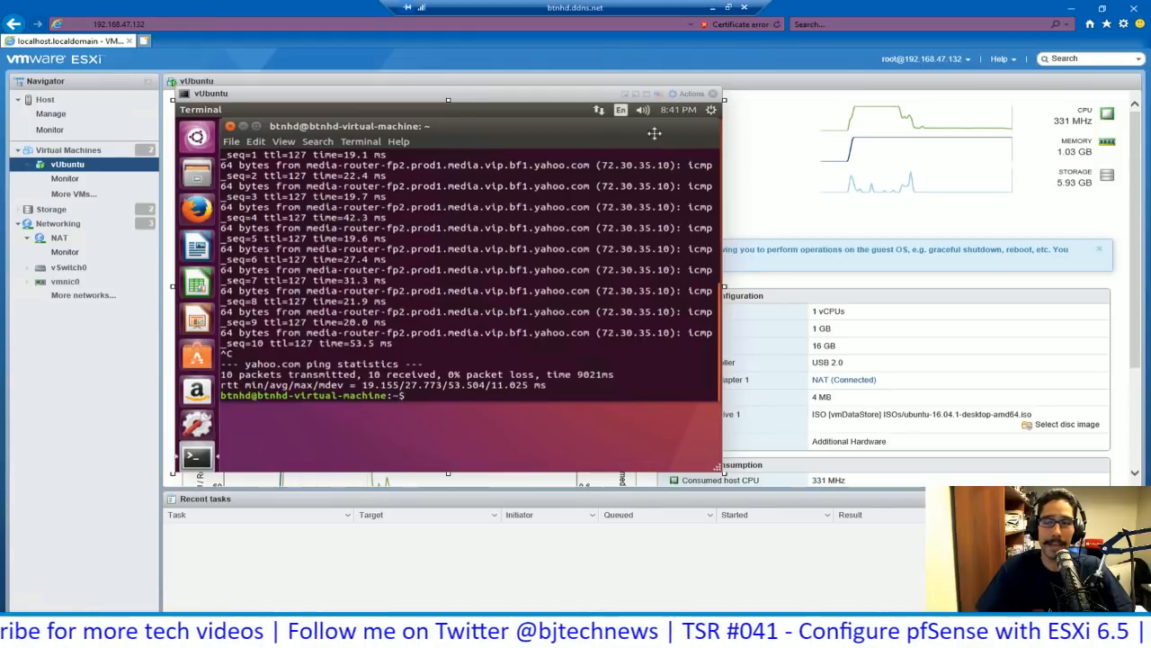
click(717, 25)
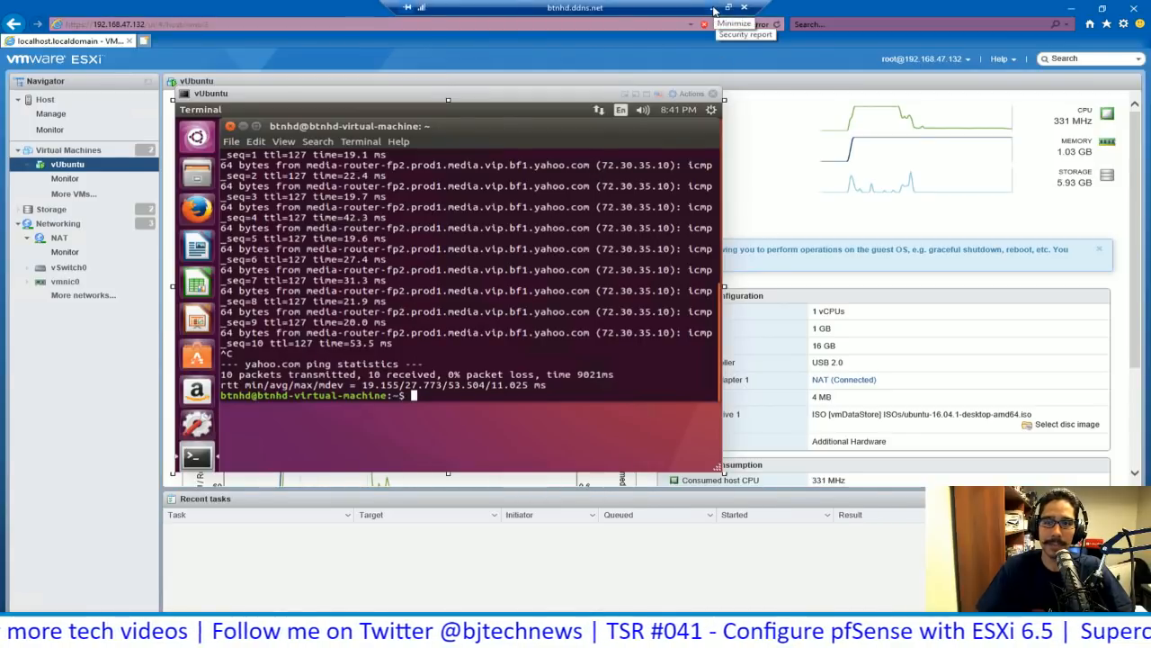